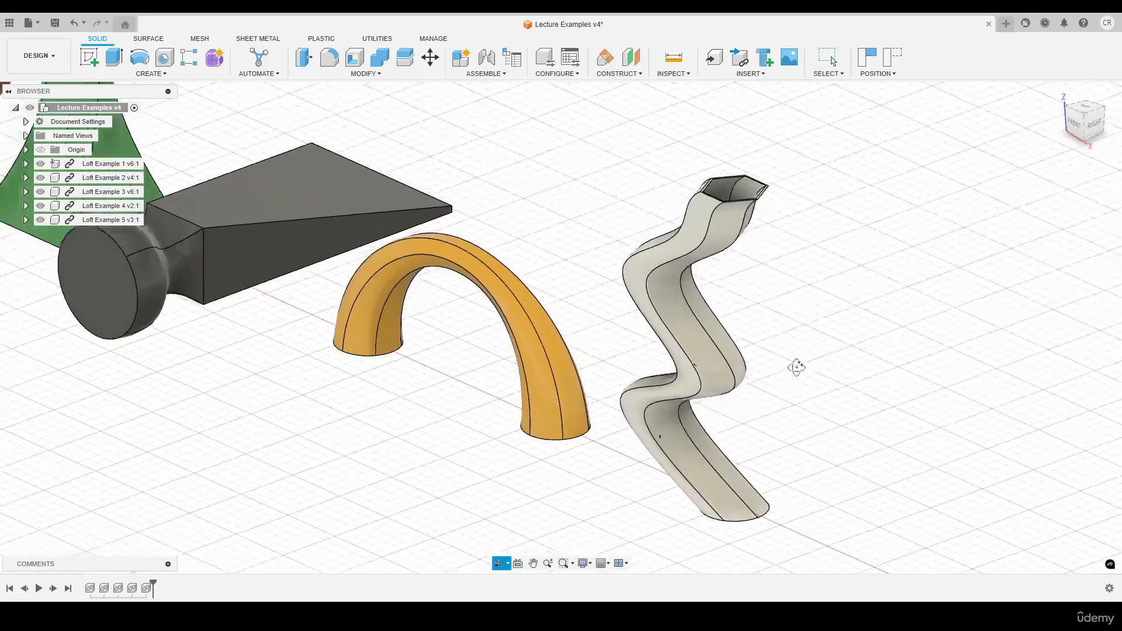
Show the four profile sketches of the red vase, Loft Example 1
middle_click_drag(639, 325, 770, 251, "shift")
left_click(1059, 94)
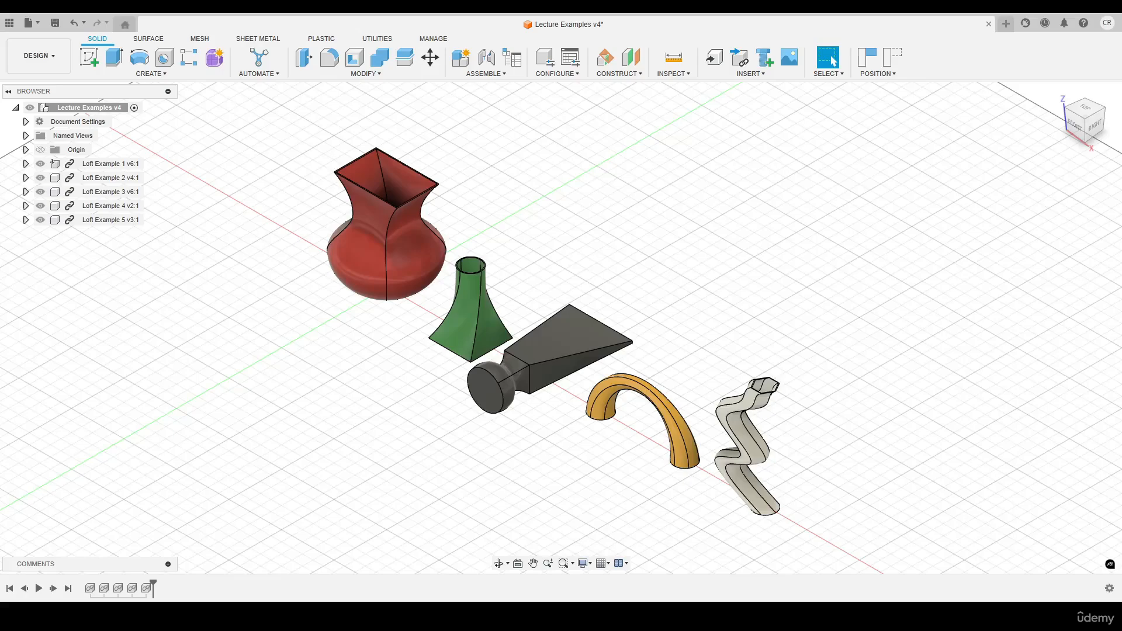
scroll(338, 177, "up", 5)
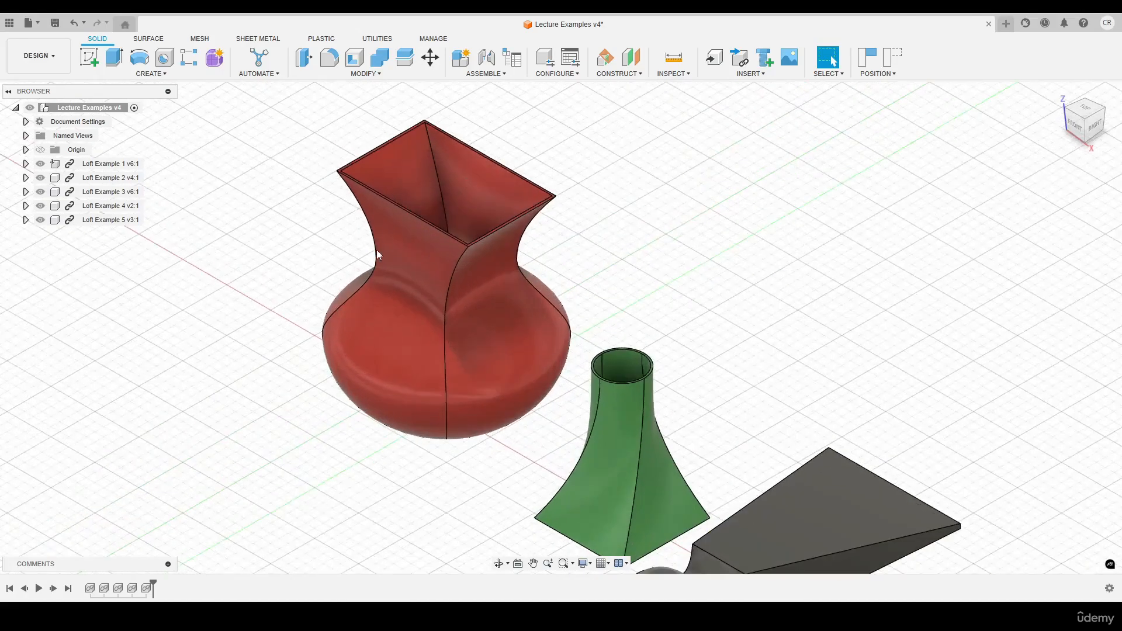
middle_click_drag(377, 250, 399, 241, "shift")
left_click(26, 163)
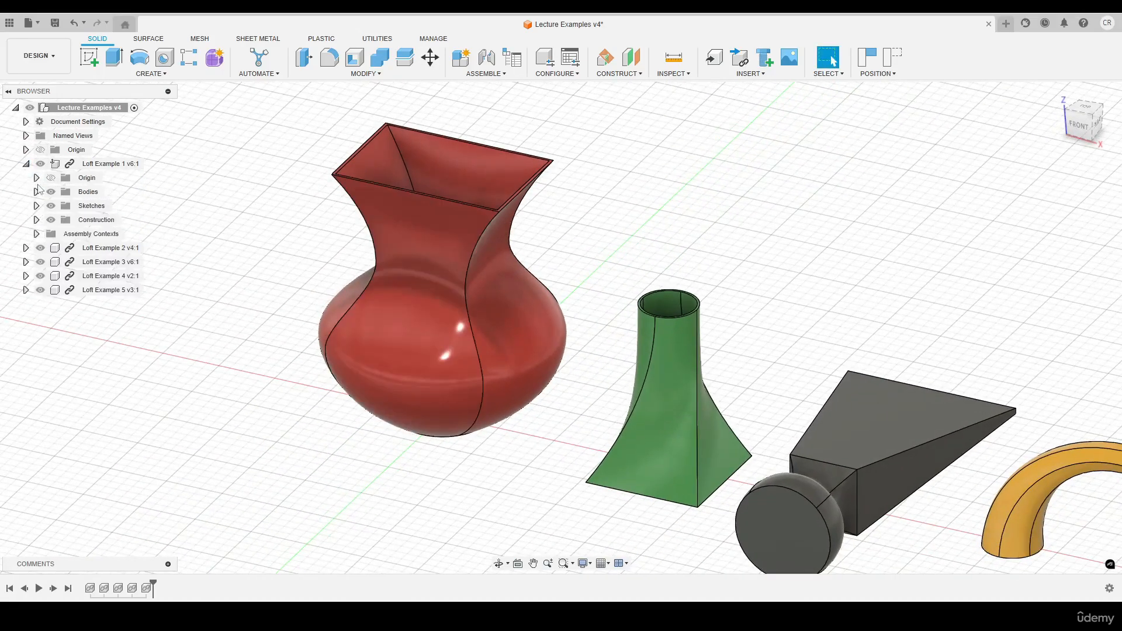
left_click(36, 205)
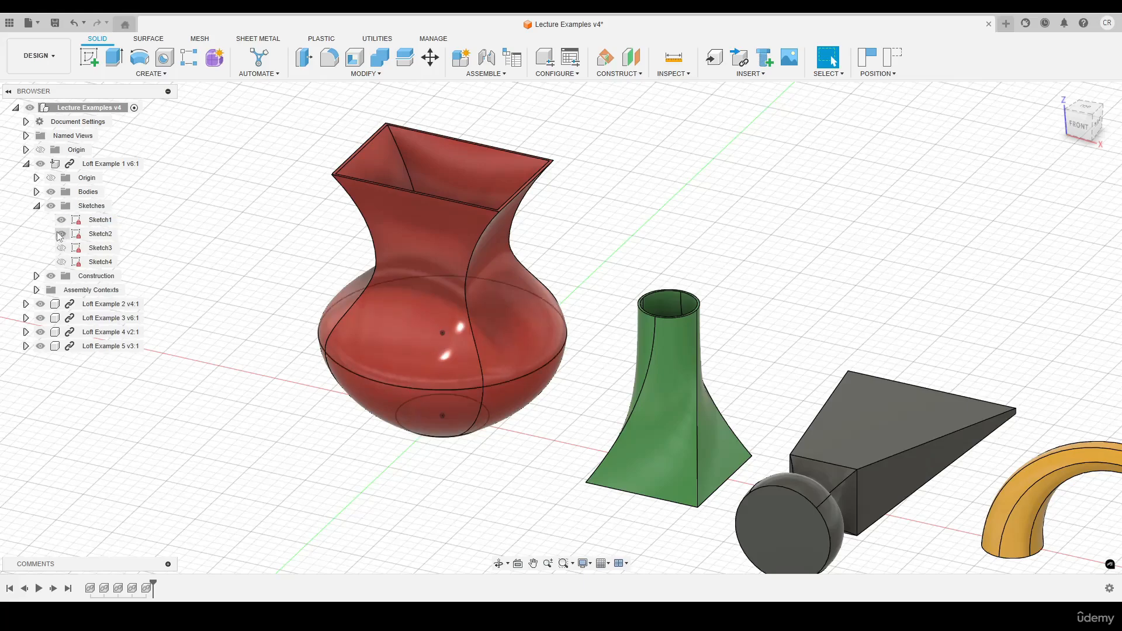
left_click(62, 262)
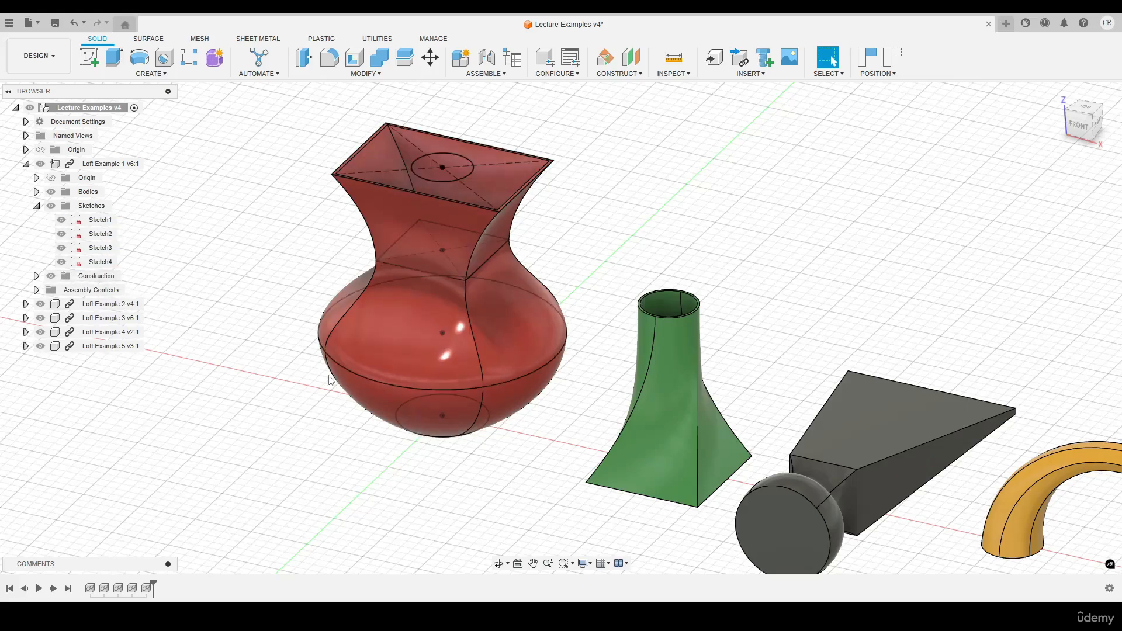
Examine the red vase's profile sketches from base to rim and how its lofted body blends between them
middle_click_drag(331, 379, 344, 336, "shift")
scroll(358, 225, "up", 4)
middle_click_drag(431, 429, 419, 282)
scroll(423, 364, "up", 2)
middle_click_drag(225, 234, 225, 381)
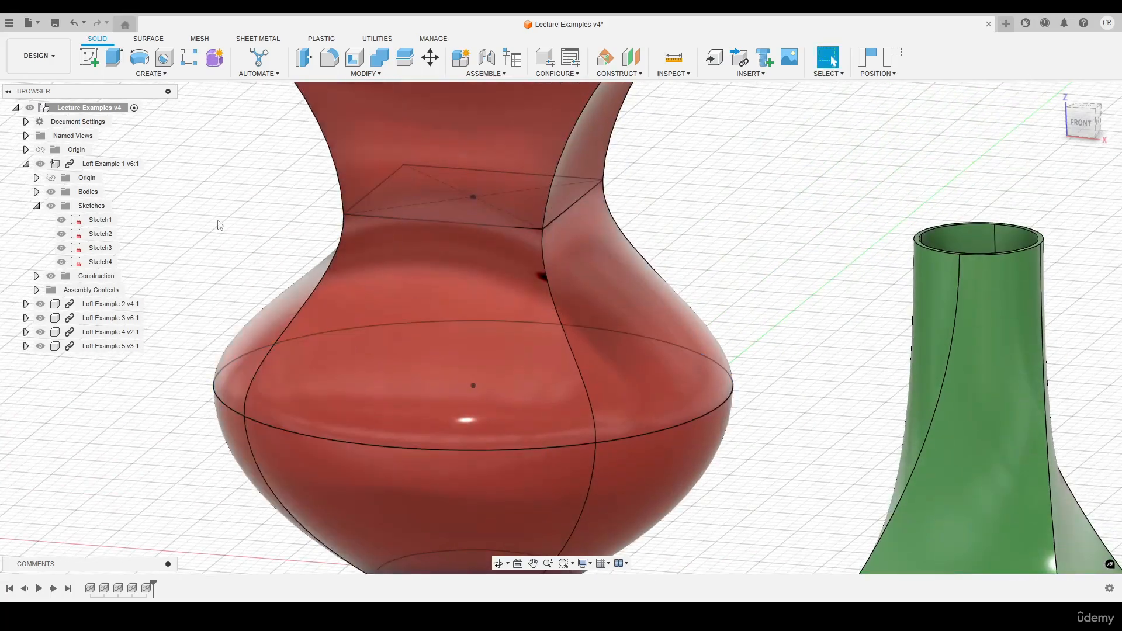
middle_click_drag(216, 153, 229, 312)
scroll(259, 317, "down", 2)
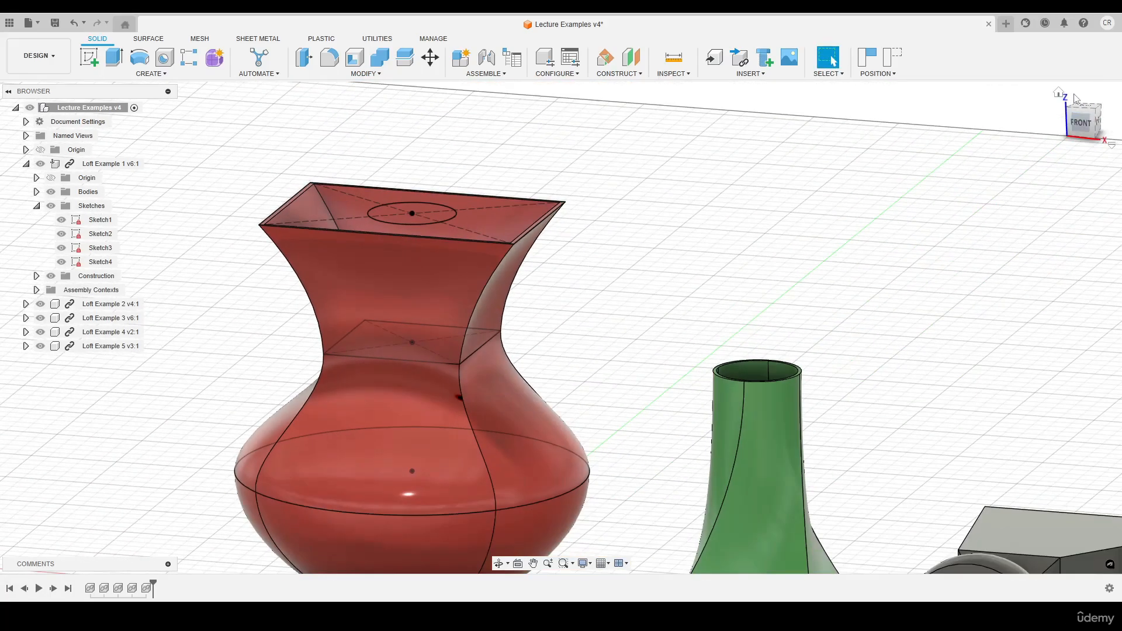
left_click(1058, 93)
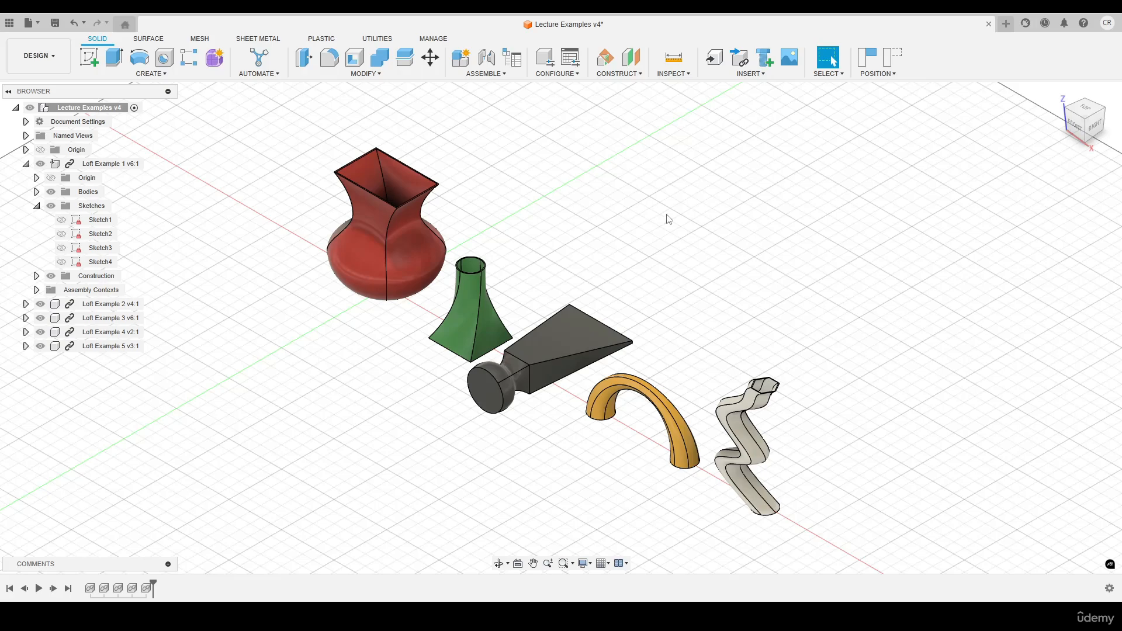
middle_click_drag(531, 217, 591, 186, "shift")
scroll(257, 286, "up", 5)
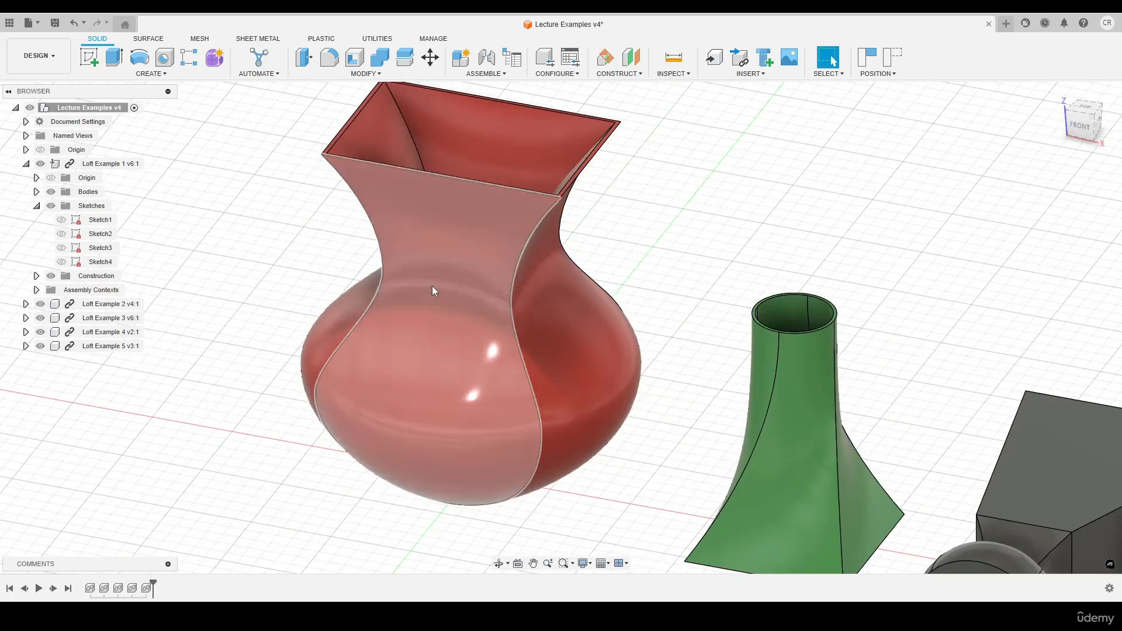
mouse_move(433, 285)
middle_mouse_down("shift")
mouse_move(444, 258)
mouse_move(447, 351)
mouse_move(514, 253)
mouse_move(562, 334)
mouse_move(596, 298)
mouse_move(538, 257)
mouse_move(414, 283)
middle_mouse_up("shift")
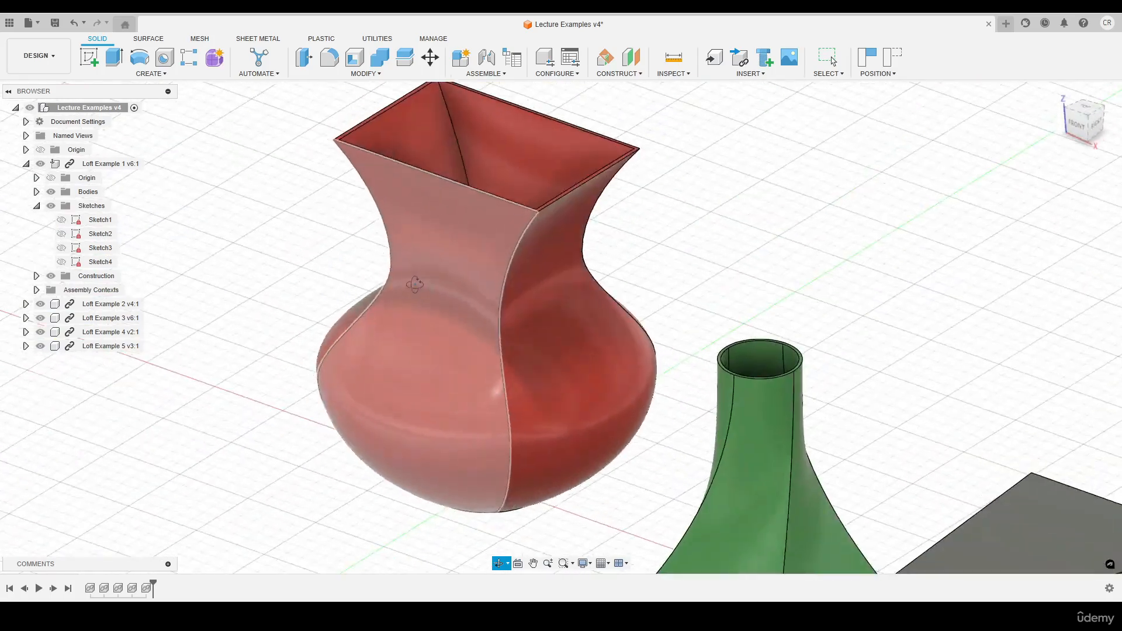
left_click(1061, 100)
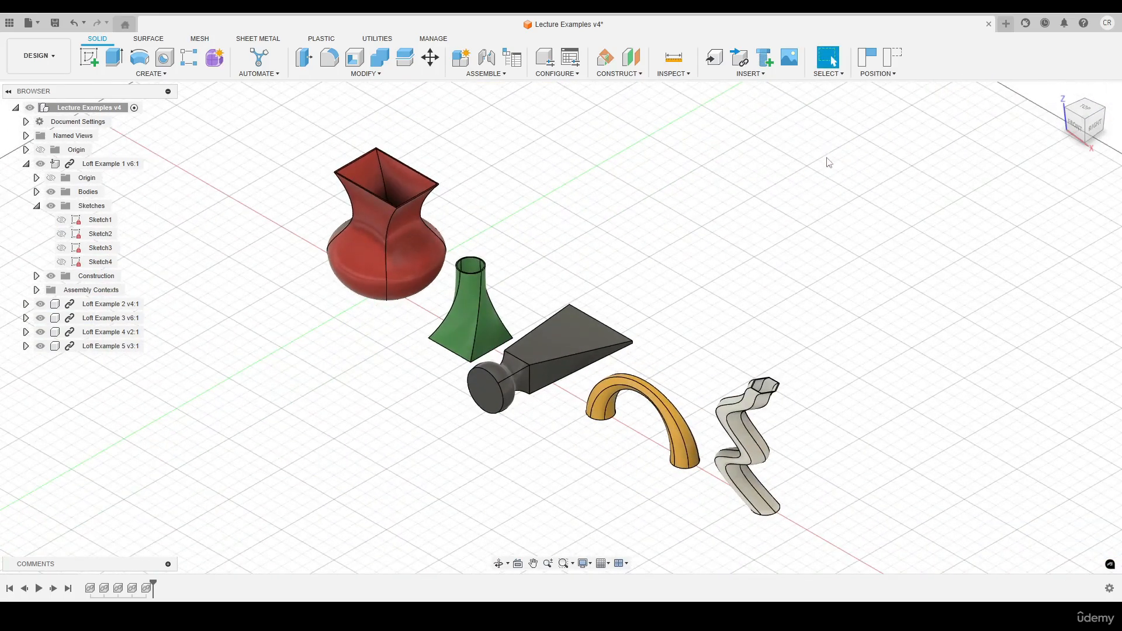
Create a new design and save it as Profile Loft Modelling in the Loft Command folder
left_click(1005, 25)
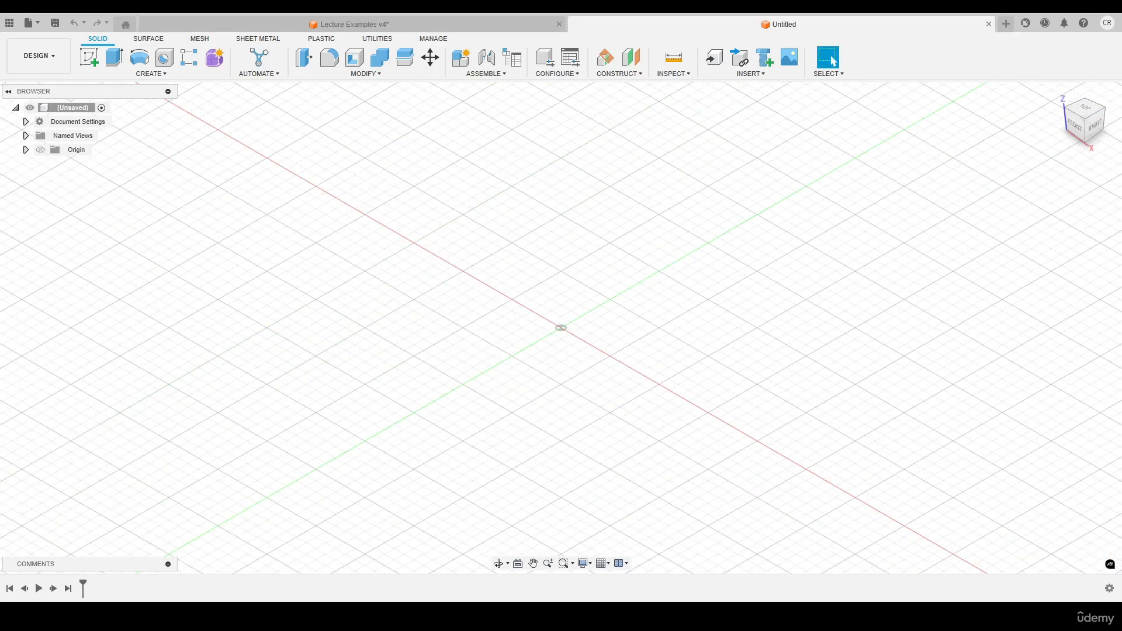
left_click(56, 24)
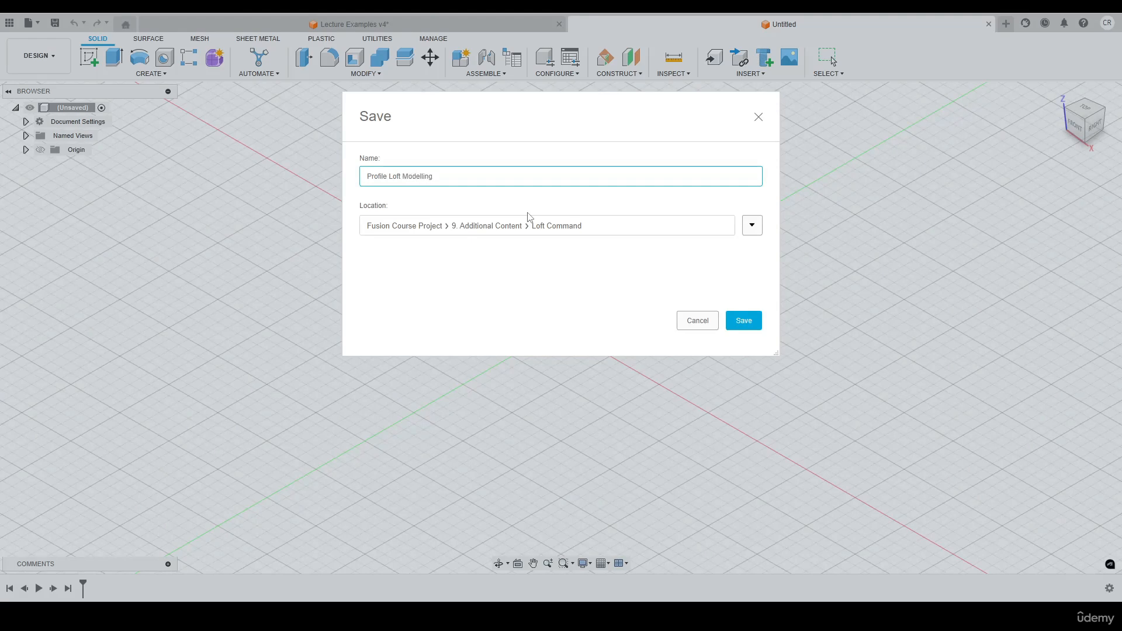
left_click(750, 322)
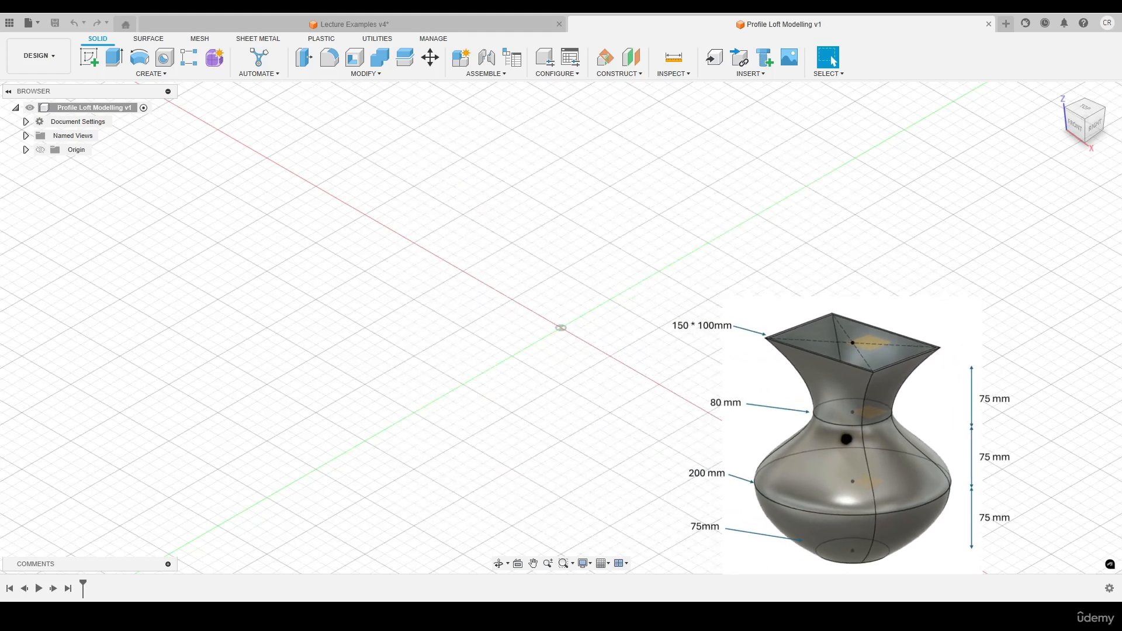
Create an offset construction plane 75 mm above the horizontal origin plane
left_click(616, 73)
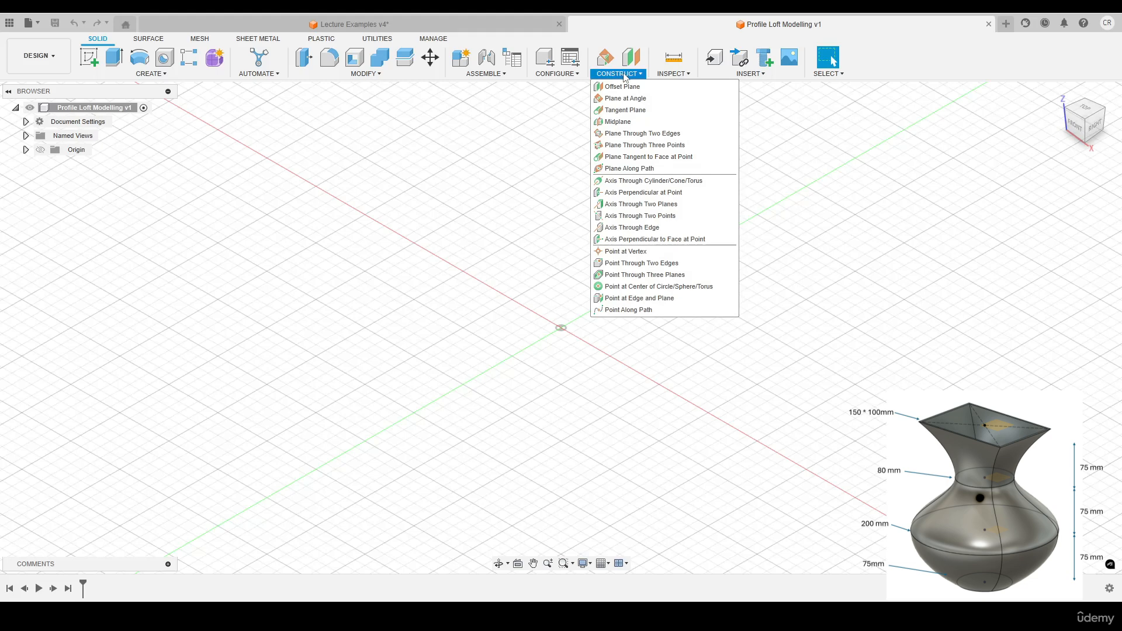
left_click(621, 88)
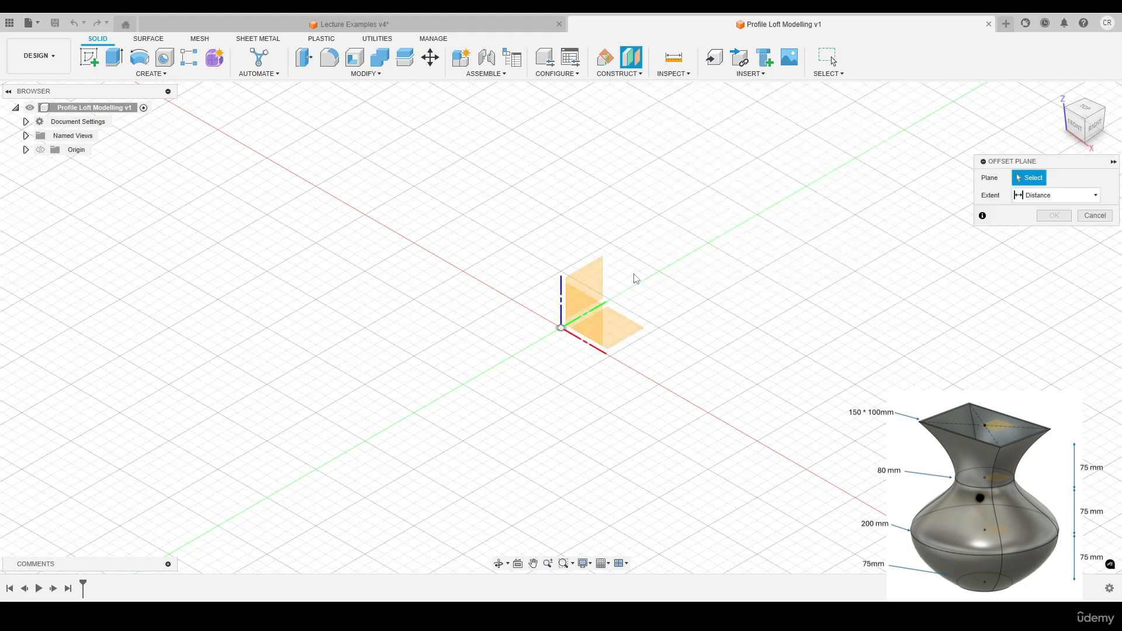
left_click(626, 333)
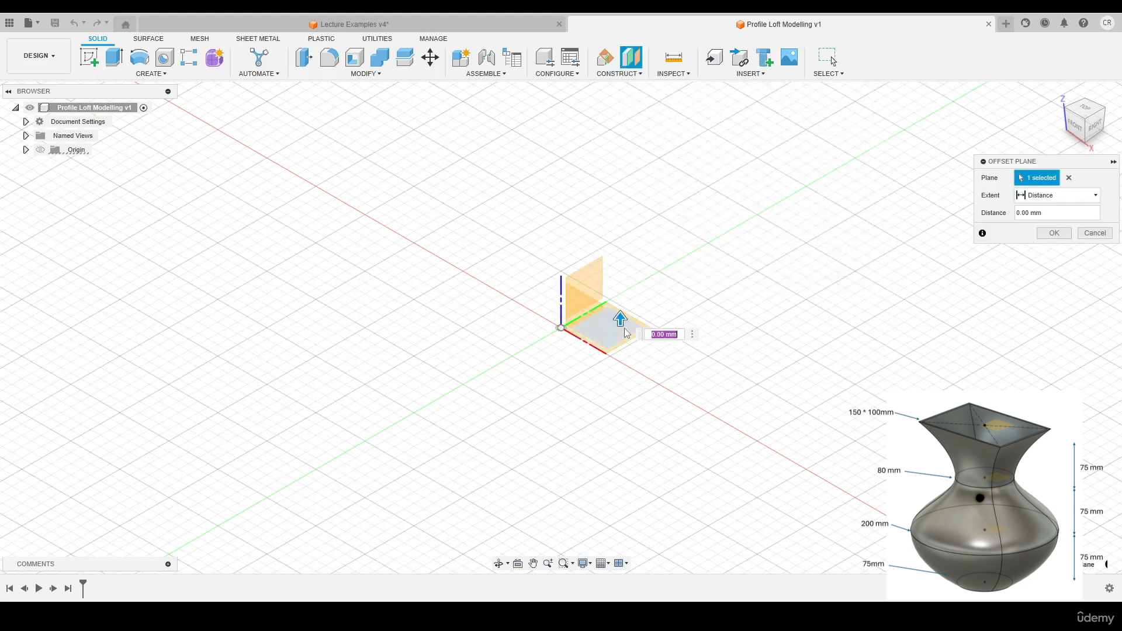
left_click_drag(620, 315, 621, 193)
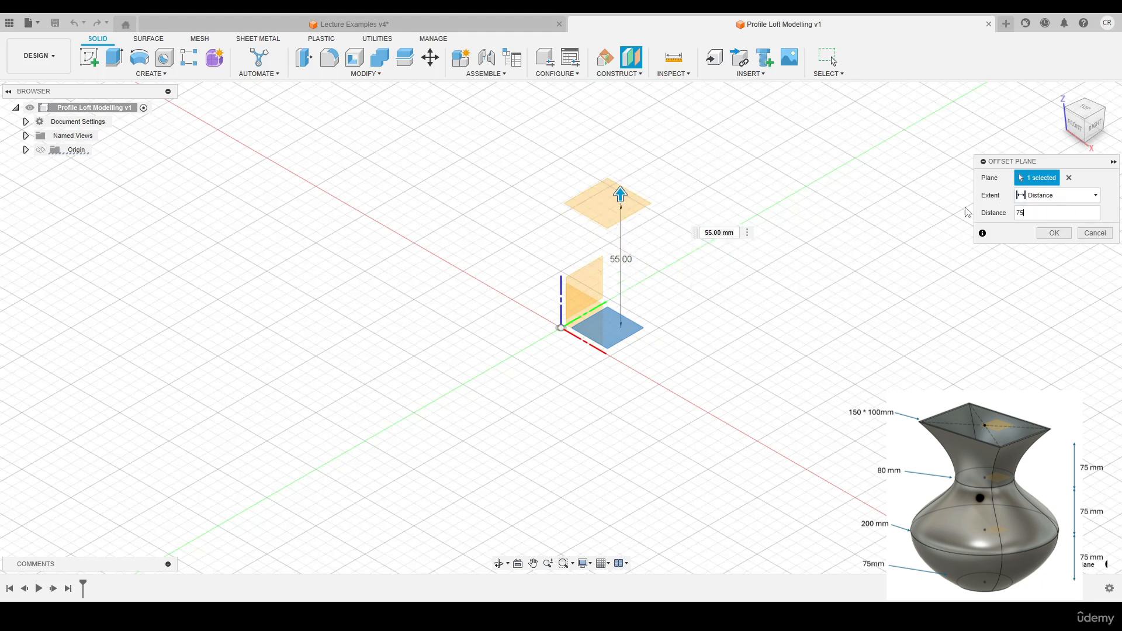
key("Return")
middle_click_drag(816, 206, 744, 287)
scroll(744, 288, "down", 1)
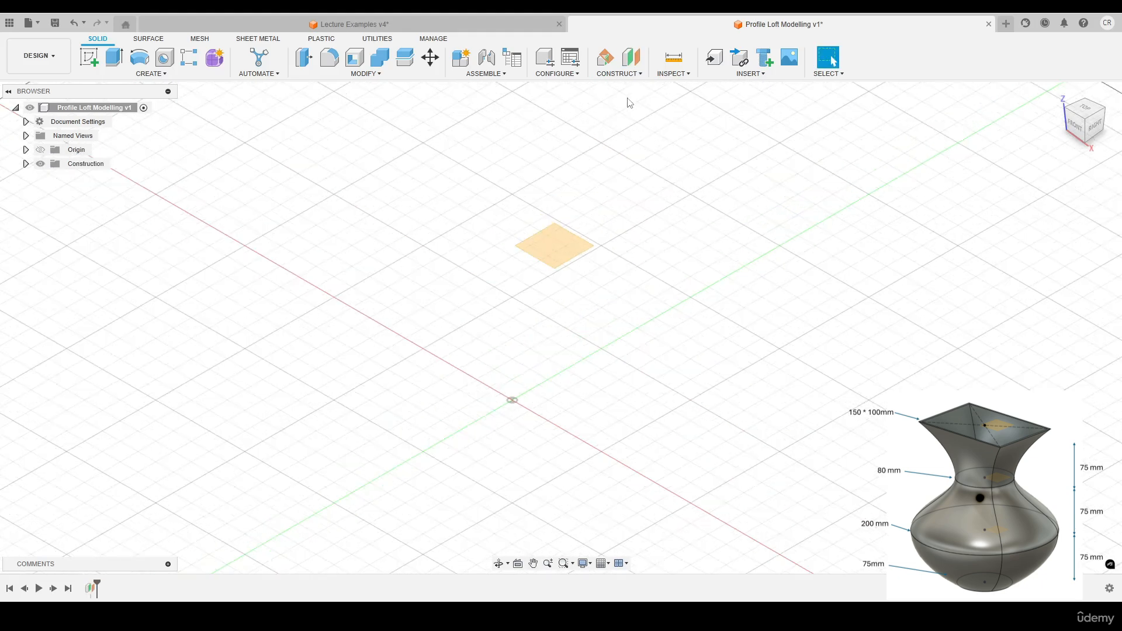
Create a second construction plane offset 75 mm above the first offset plane
left_click(619, 74)
left_click(611, 86)
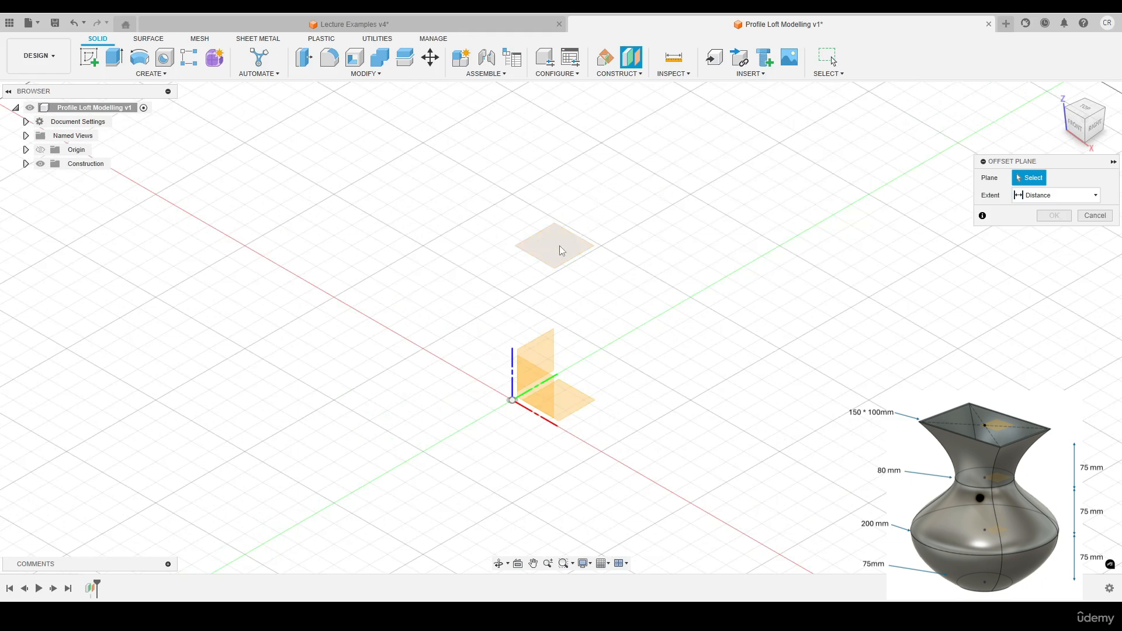
left_click(576, 246)
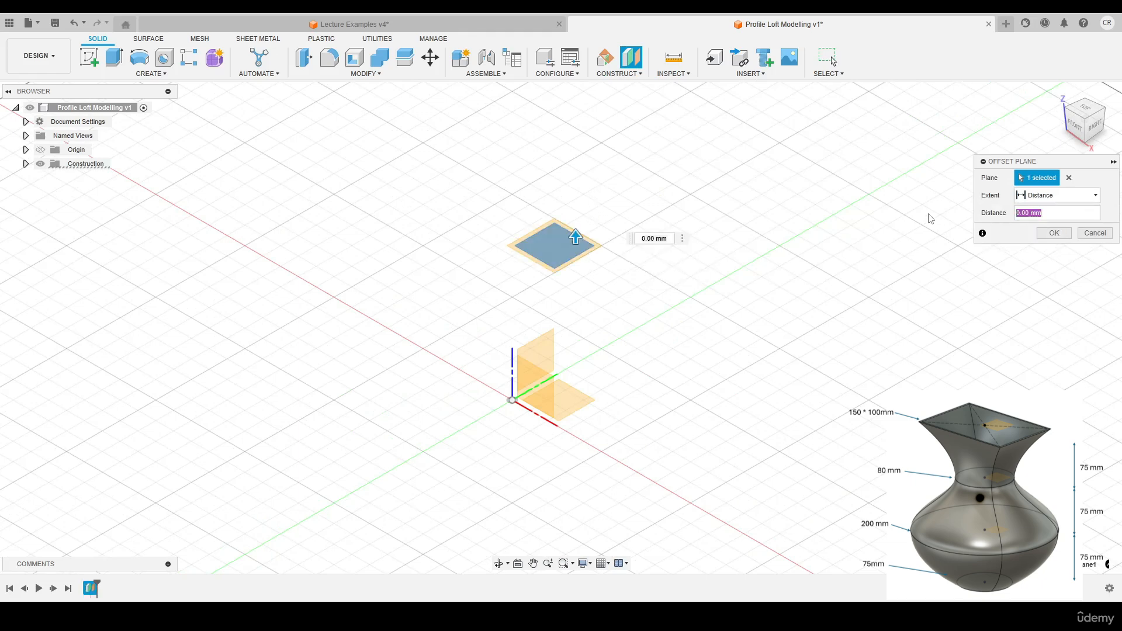
type("75")
key("Return")
scroll(622, 293, "down", 1)
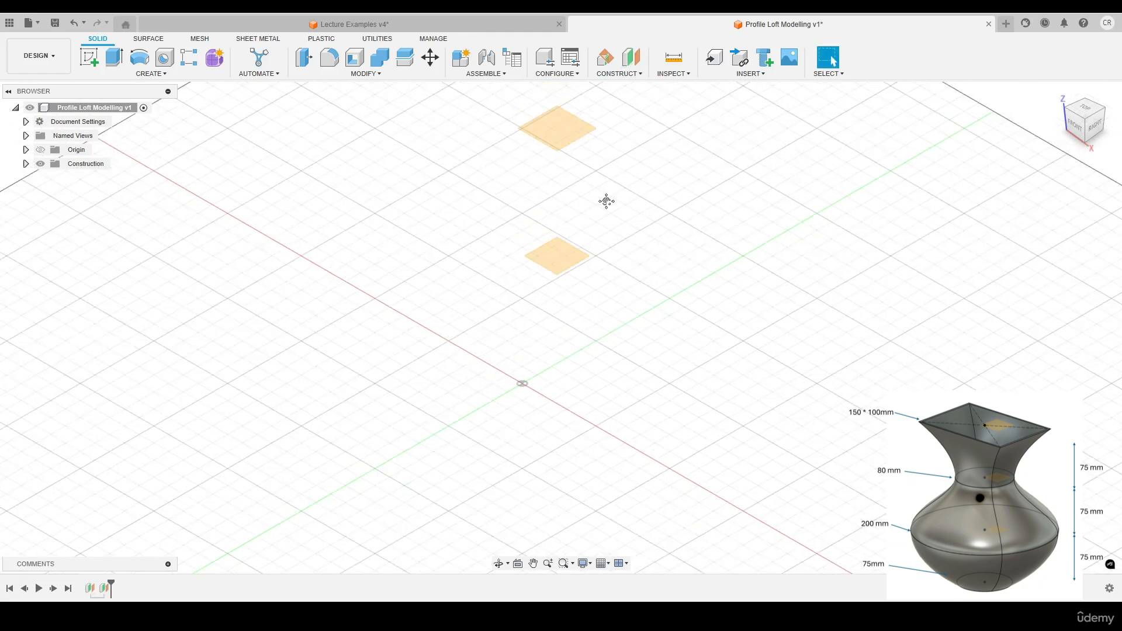
Create a third construction plane offset 75 mm above the second offset plane
left_click(618, 74)
left_click(613, 83)
left_click(576, 169)
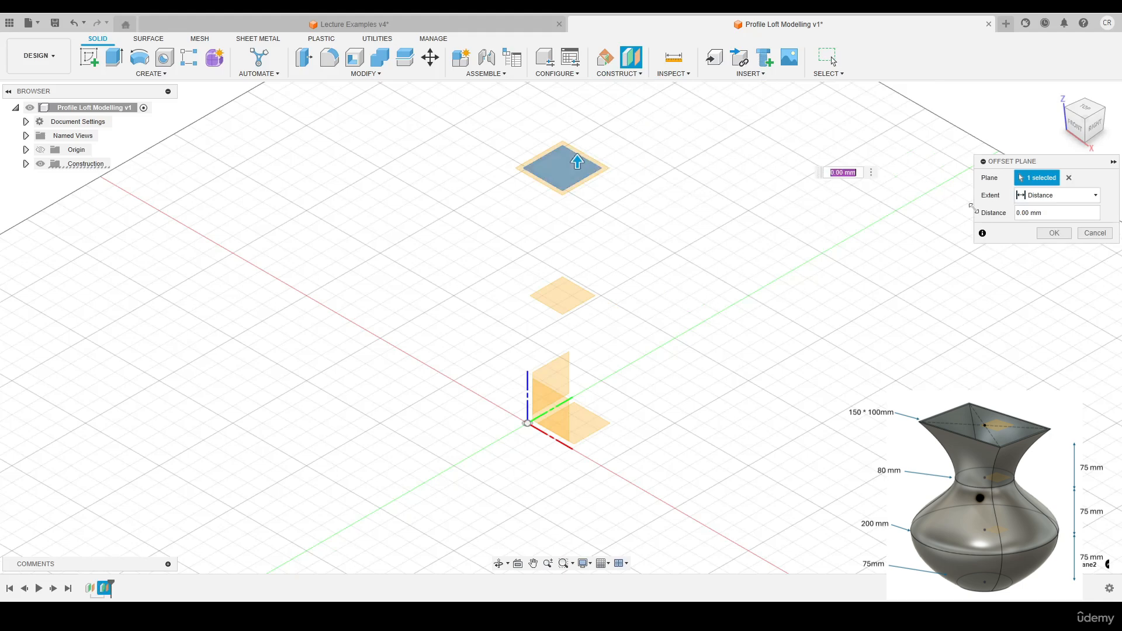
type("75")
key("Return")
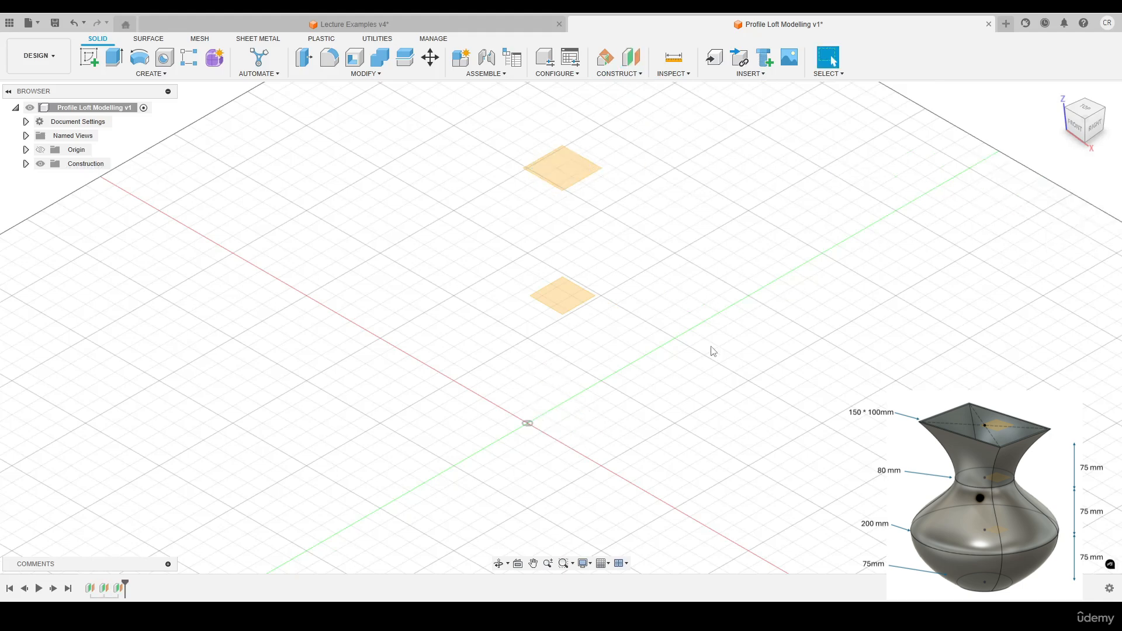
scroll(710, 351, "down", 1)
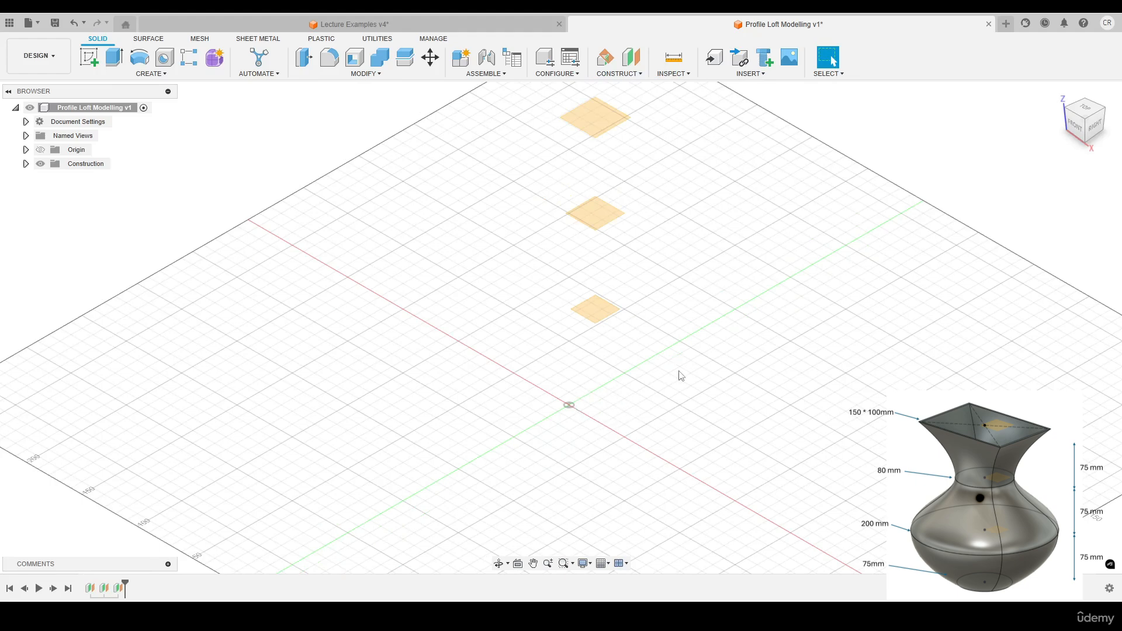
Sketch a 75 mm diameter circle centred on the origin on the horizontal origin plane and finish the sketch
key("c")
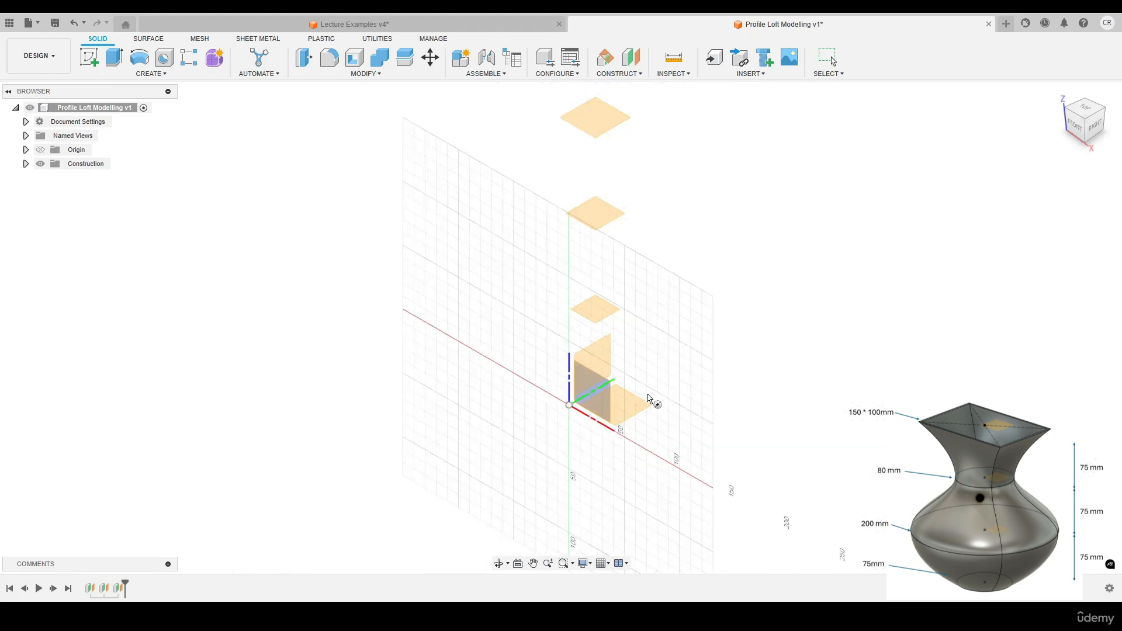
left_click(625, 409)
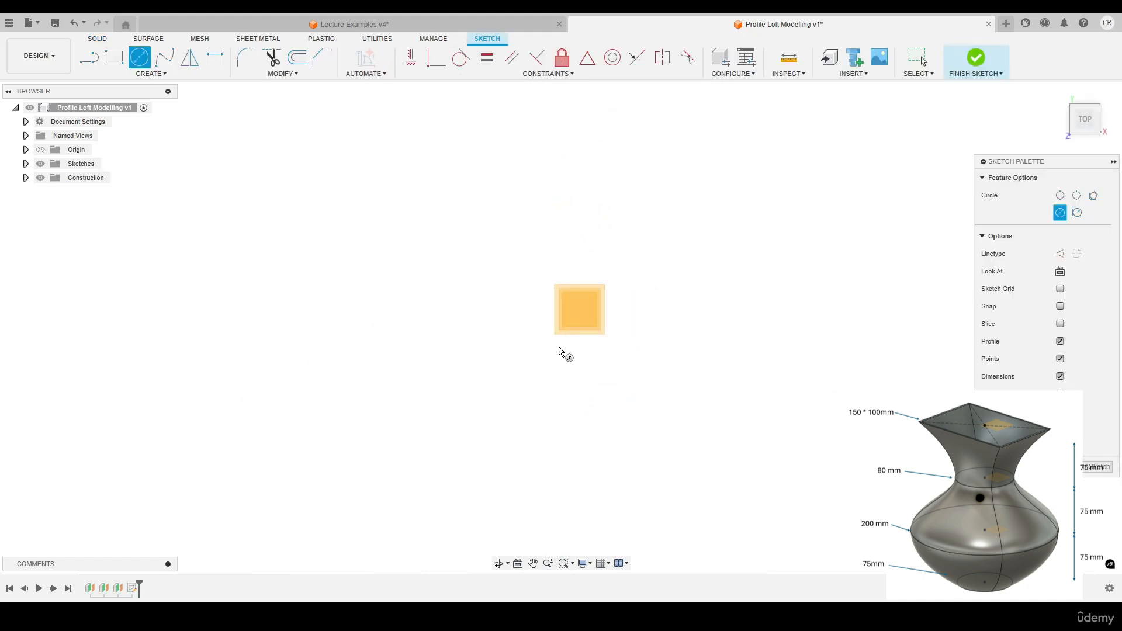
scroll(565, 333, "up", 5)
mouse_move(583, 349)
middle_mouse_down("shift")
mouse_move(571, 328)
mouse_move(576, 346)
middle_mouse_up("shift")
left_click(555, 452)
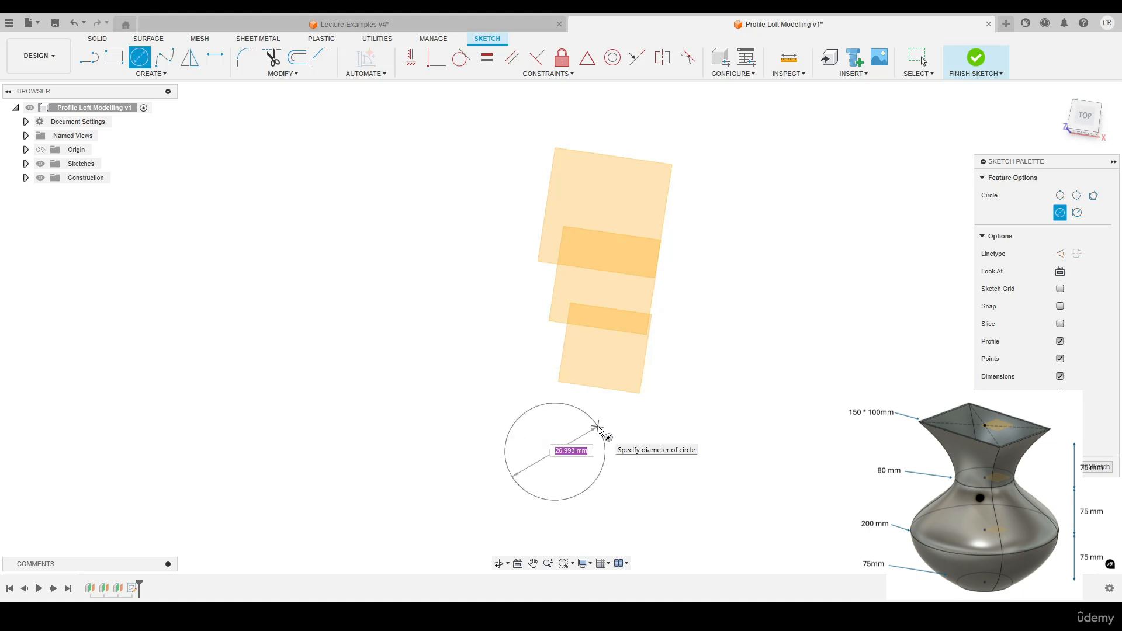
type("75")
key("Return")
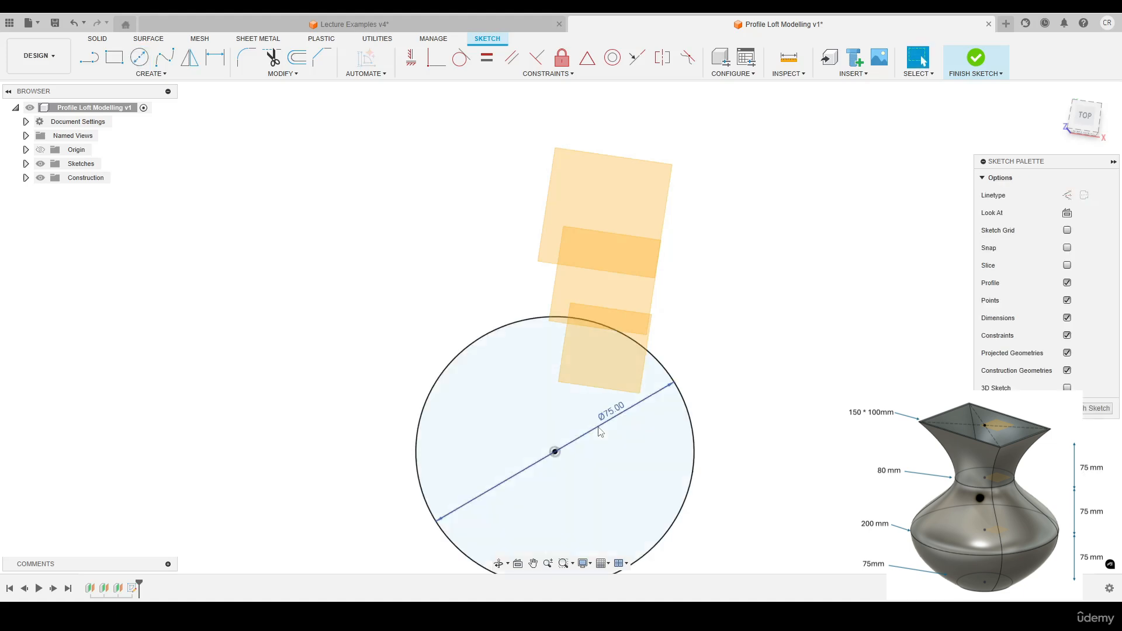
scroll(599, 432, "down", 4)
mouse_move(599, 432)
middle_mouse_down("shift")
mouse_move(624, 415)
mouse_move(661, 353)
middle_mouse_up("shift")
left_click(975, 59)
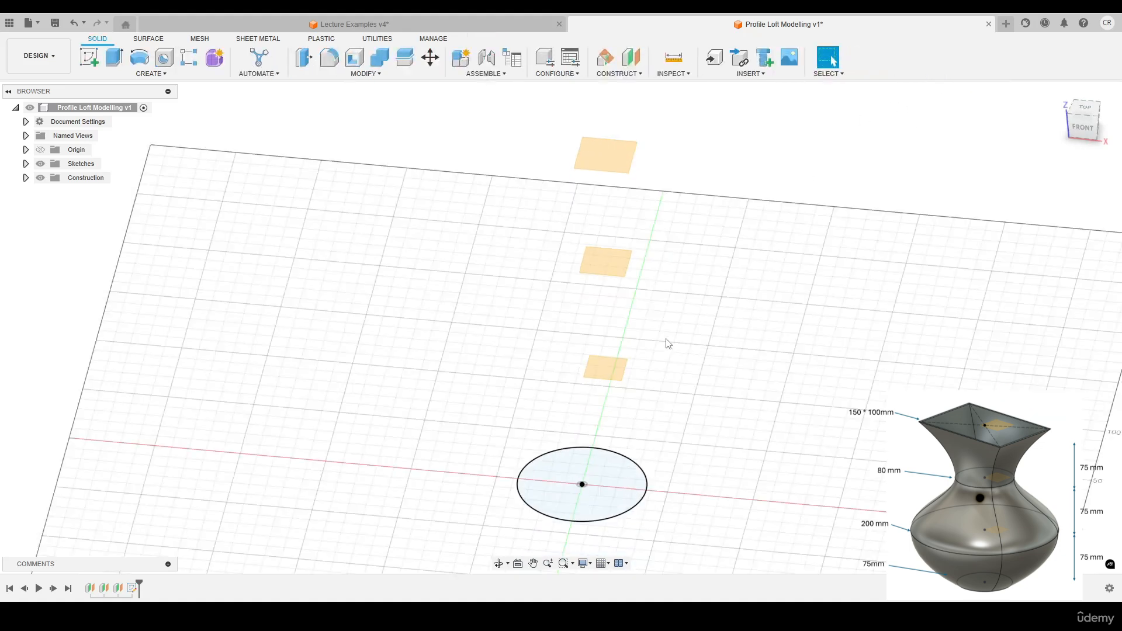
Sketch a 200 mm diameter circle centred on the origin on the lowest offset plane
key("c")
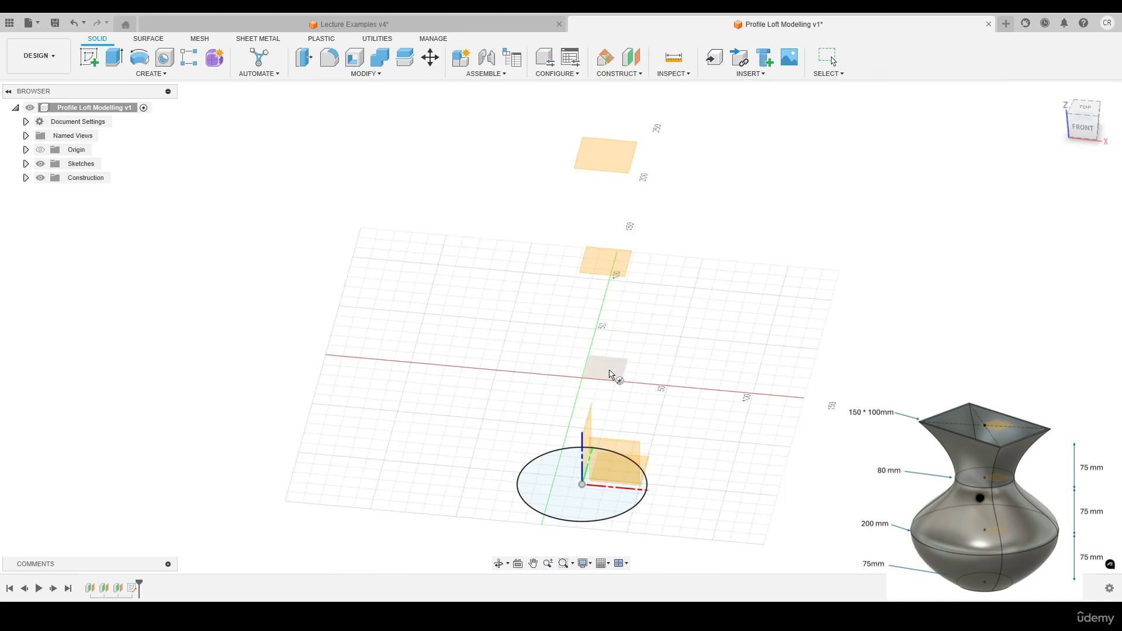
left_click(604, 374)
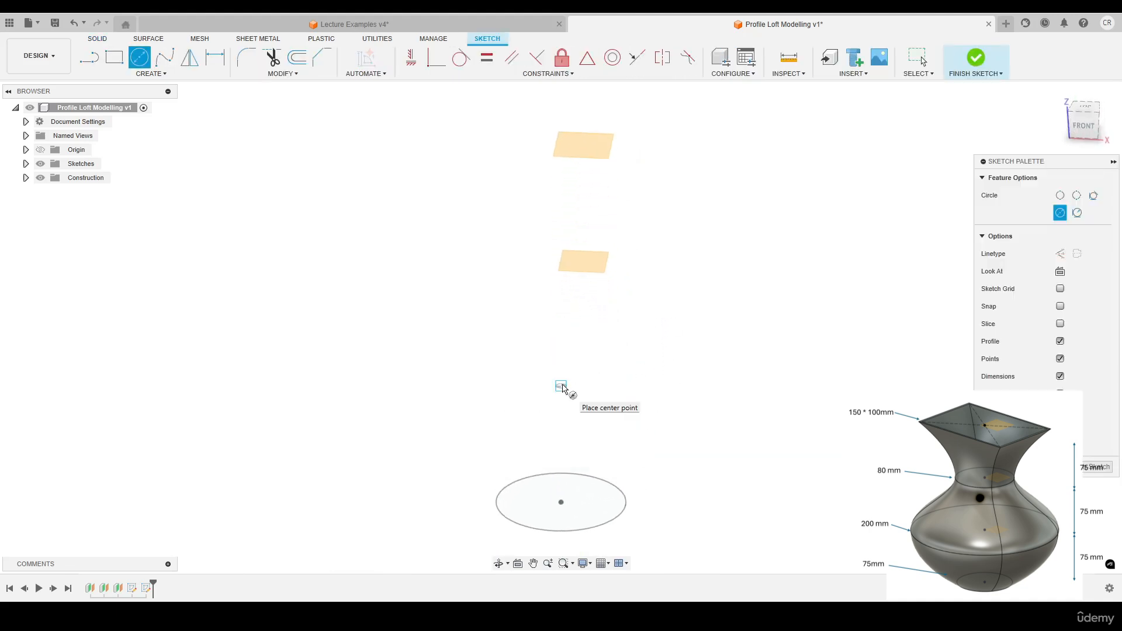
left_click(562, 386)
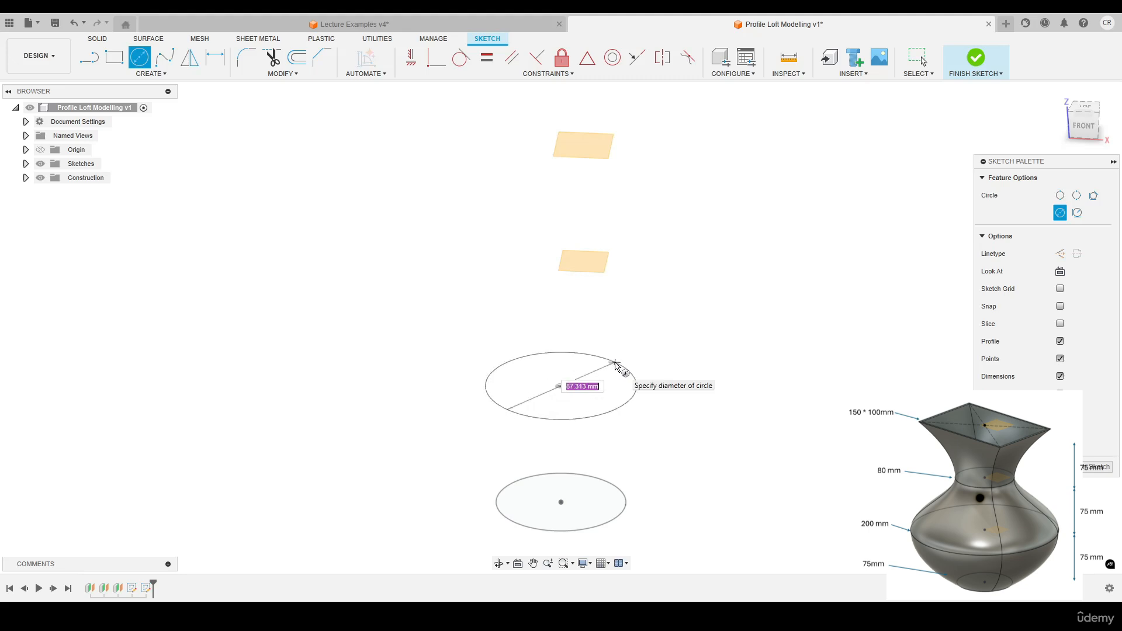
type("200")
key("Return")
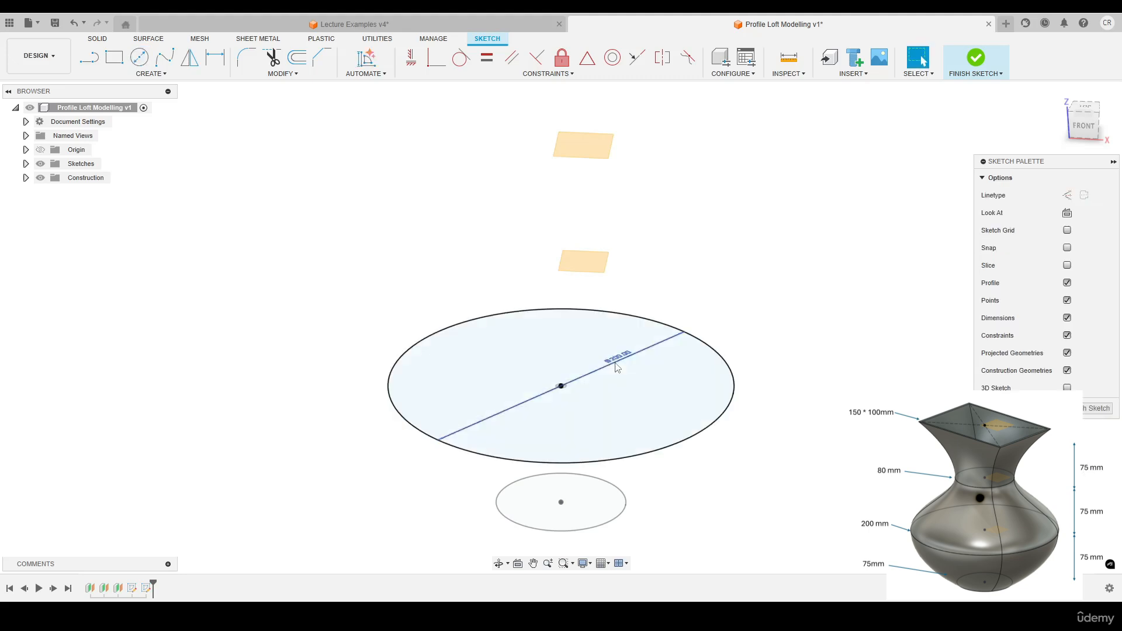
mouse_move(697, 322)
middle_mouse_down("shift")
mouse_move(690, 295)
mouse_move(695, 317)
middle_mouse_up("shift")
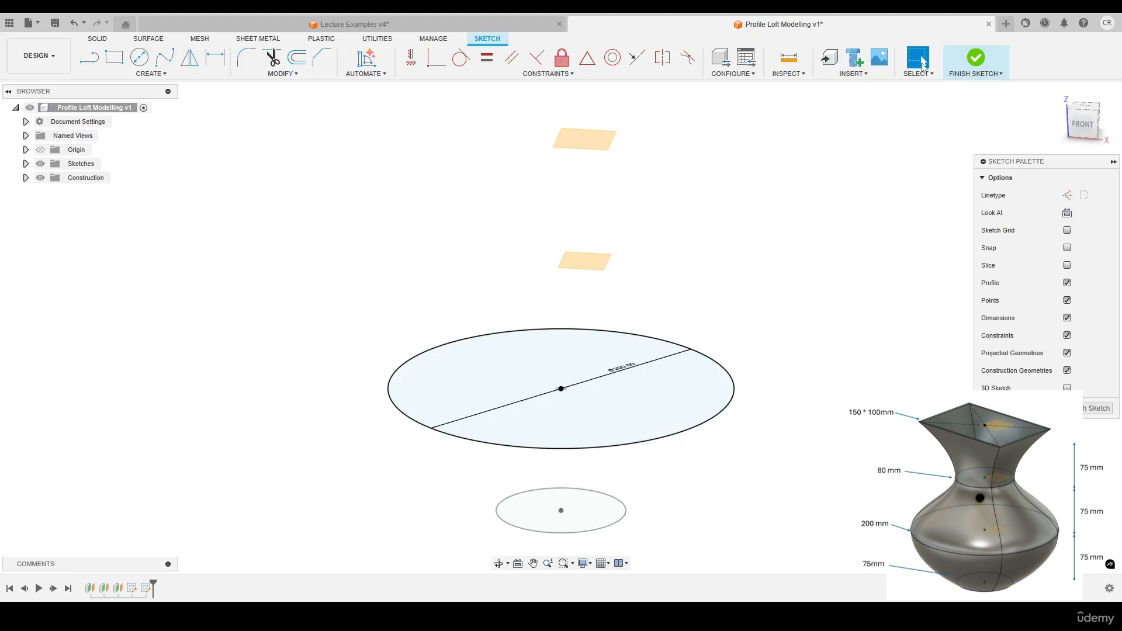
Sketch an 80 mm diameter circle centred on the origin on the middle offset plane and finish the sketch
left_click(975, 58)
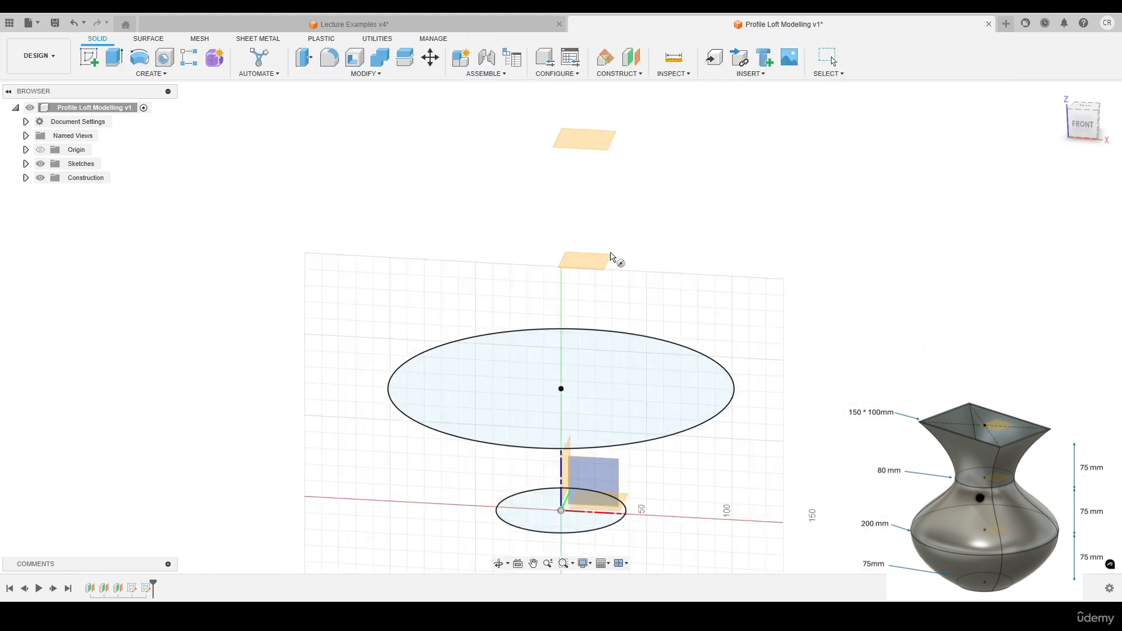
left_click(584, 261)
key("c")
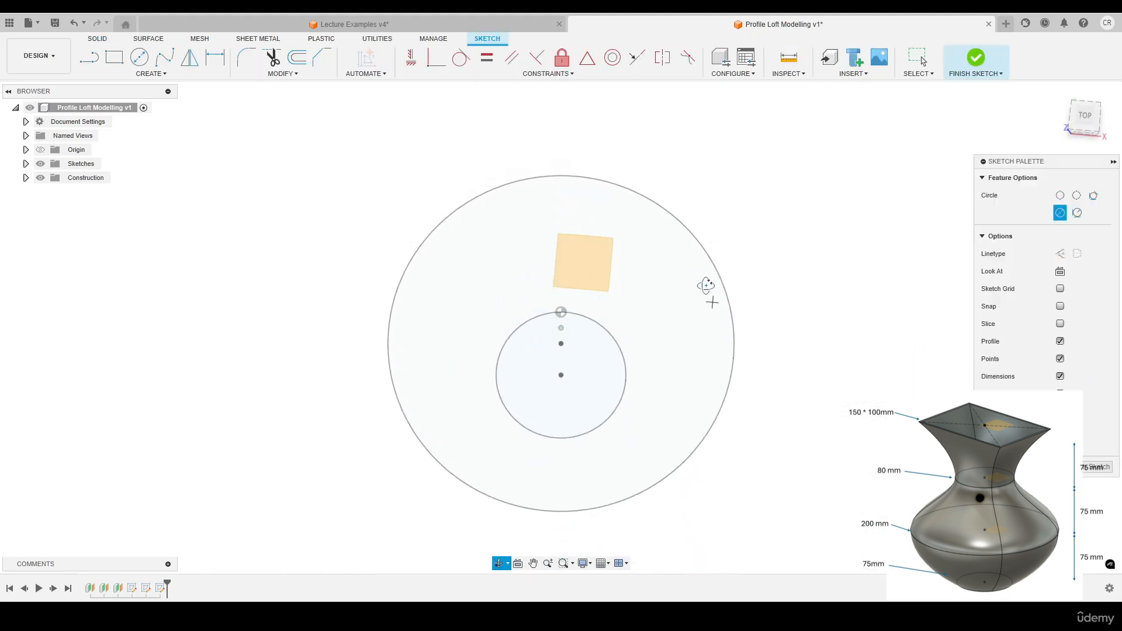
middle_click_drag(706, 286, 703, 226, "shift")
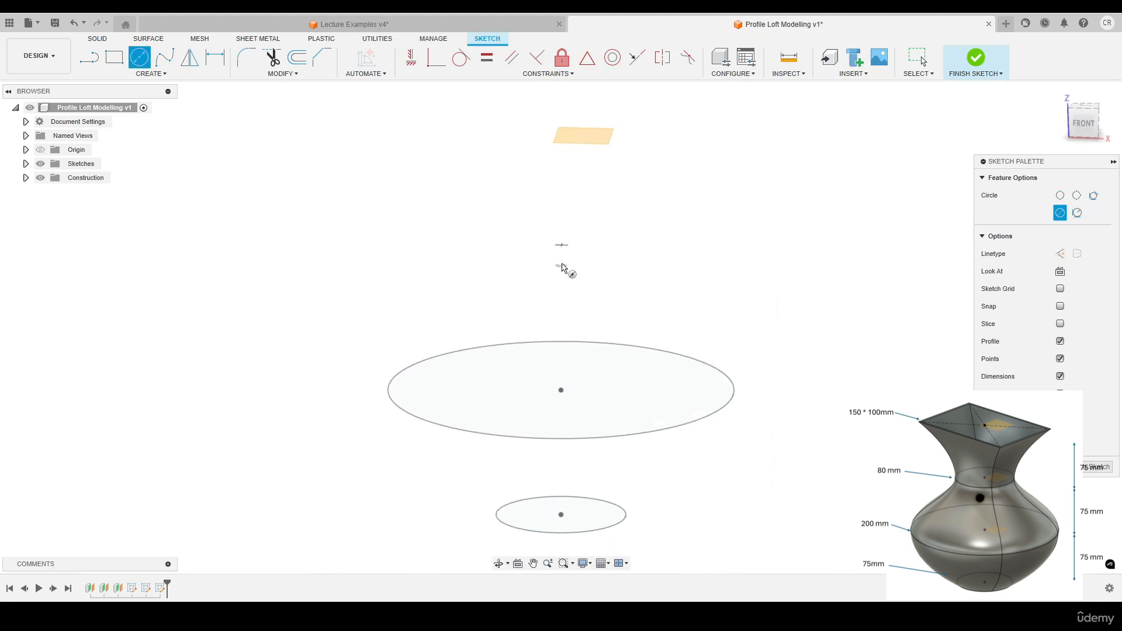
left_click(561, 266)
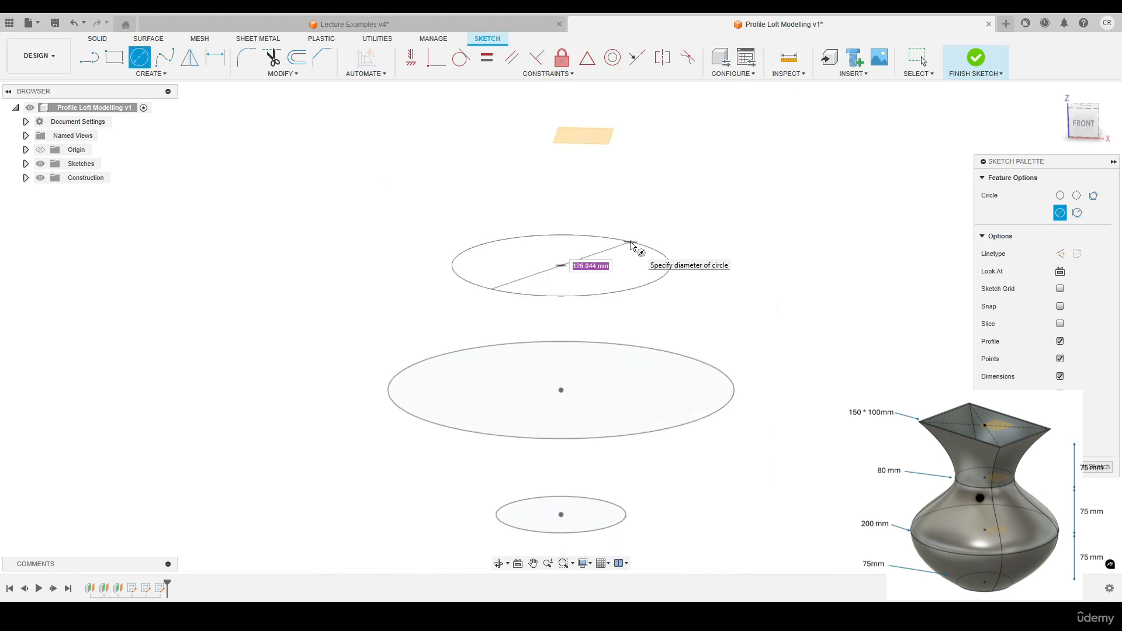
type("80")
key("Return")
key("Escape")
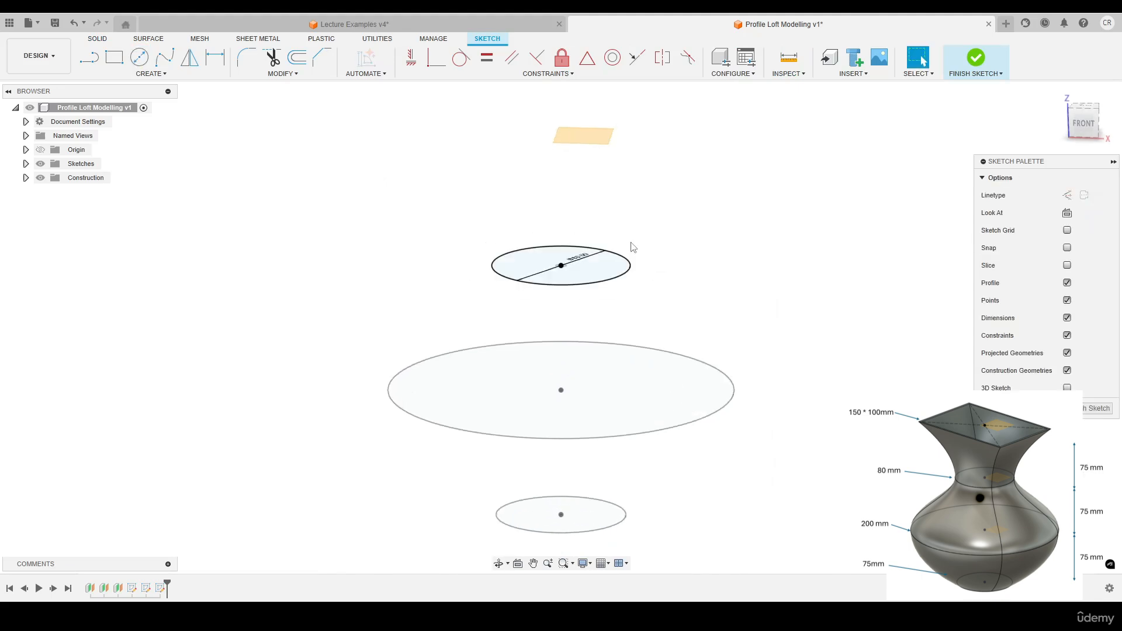
mouse_move(690, 304)
middle_mouse_down("shift")
mouse_move(656, 263)
mouse_move(616, 266)
mouse_move(608, 310)
mouse_move(631, 298)
middle_mouse_up("shift")
left_click(977, 58)
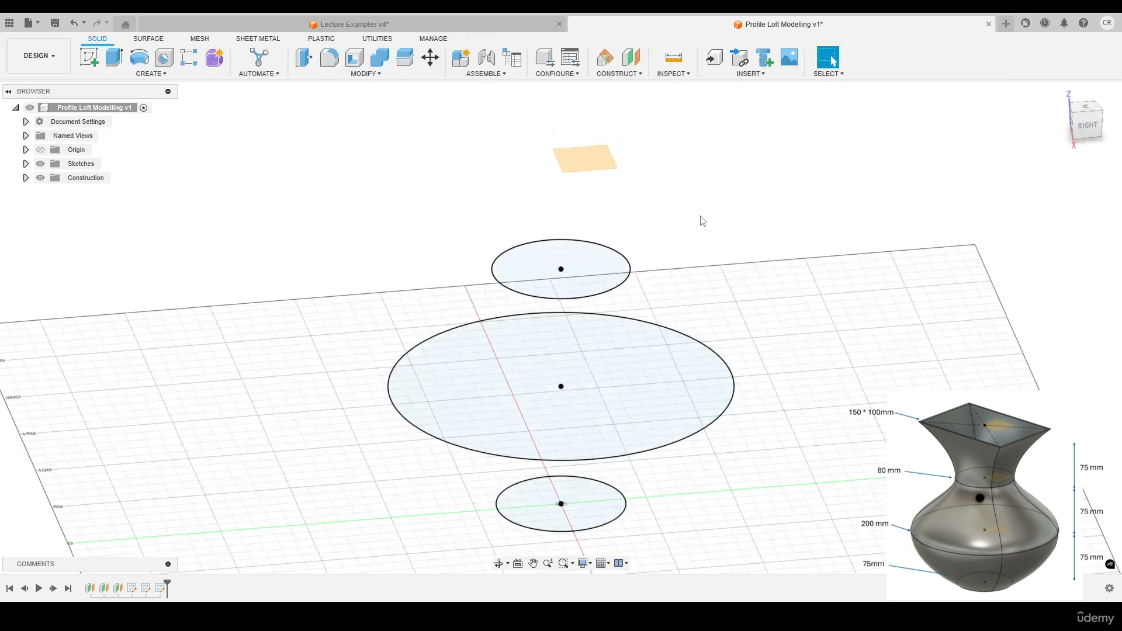
Start a new sketch on the highest offset plane
key("shift+s")
left_click(594, 157)
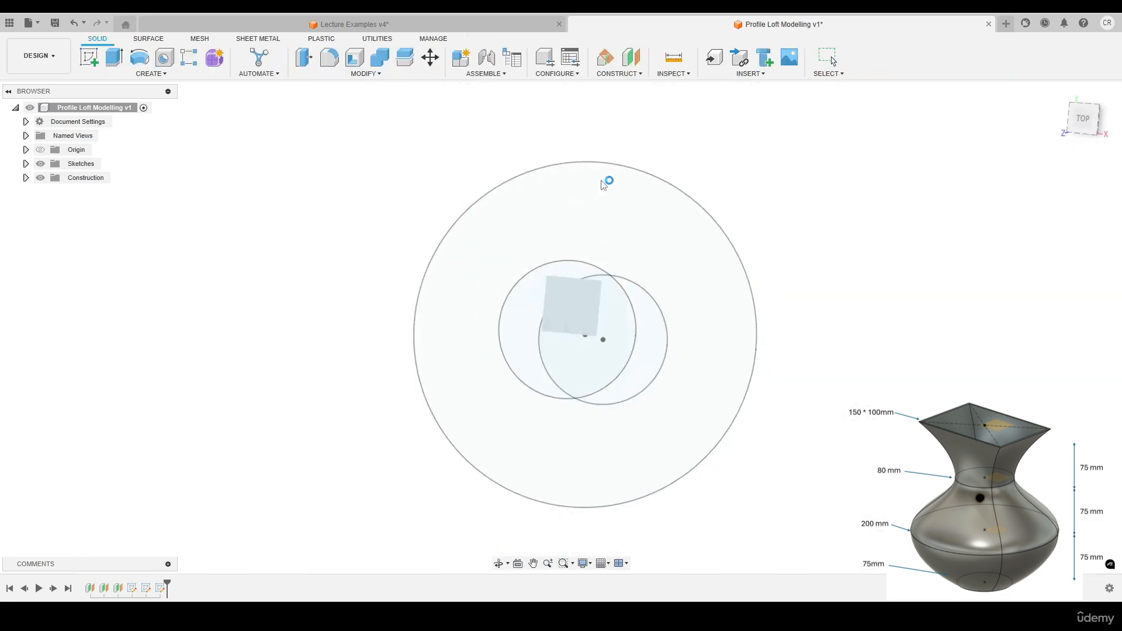
key("c")
middle_click_drag(681, 323, 672, 251, "shift")
middle_click_drag(679, 161, 679, 221)
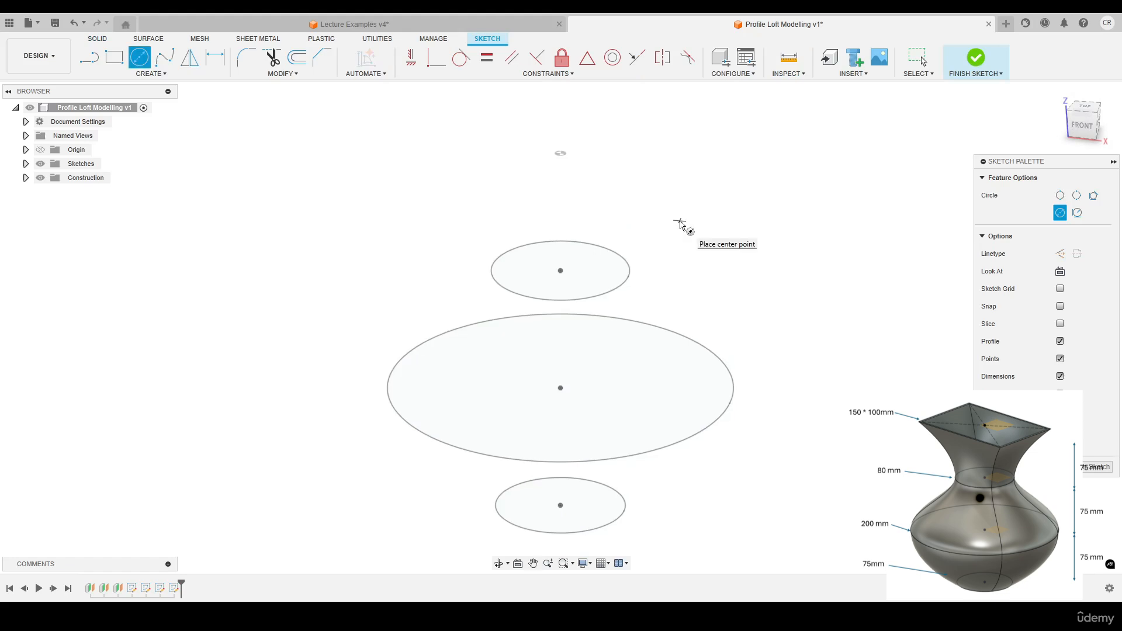
key("Escape")
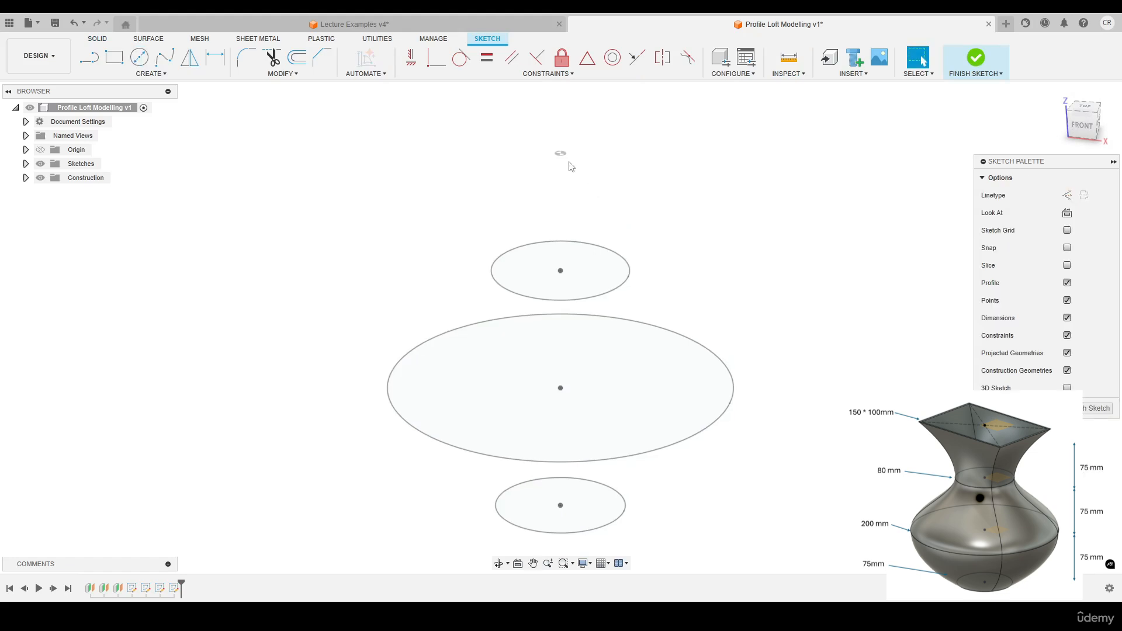
Draw a 150 by 100 mm center rectangle on the origin in the highest plane's sketch and finish the sketch
left_click(163, 74)
mouse_move(150, 102)
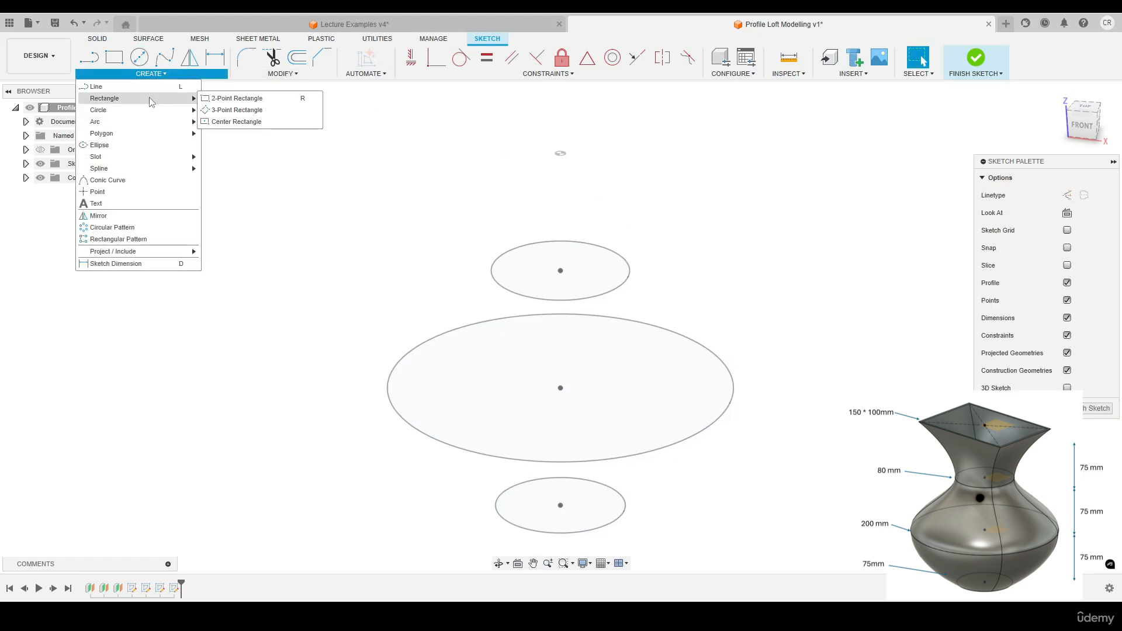
left_click(236, 121)
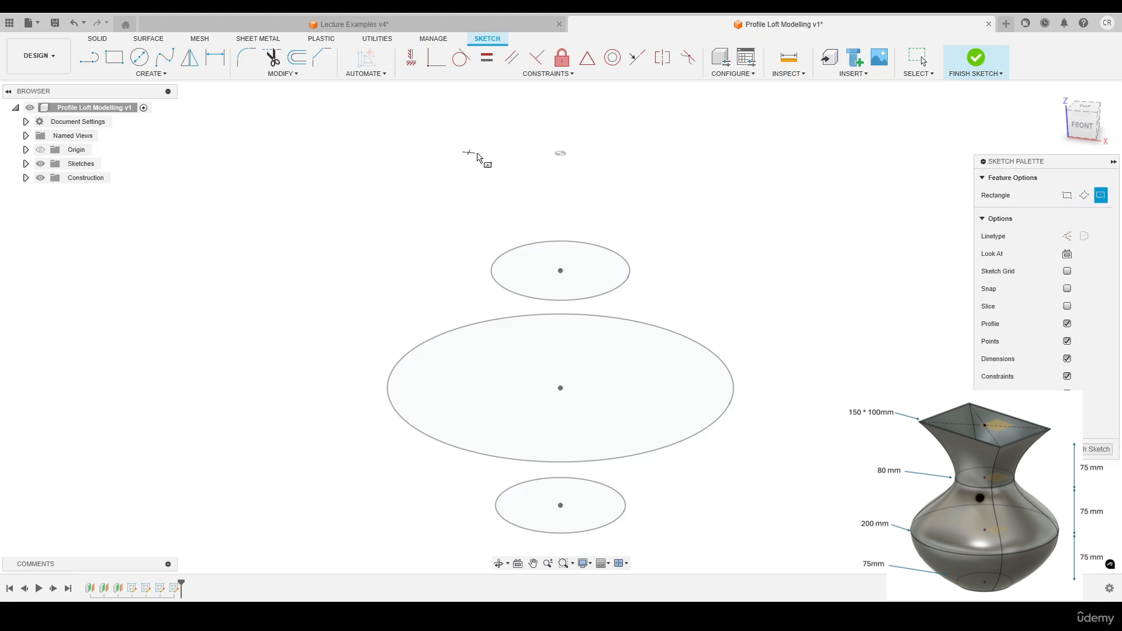
left_click(563, 159)
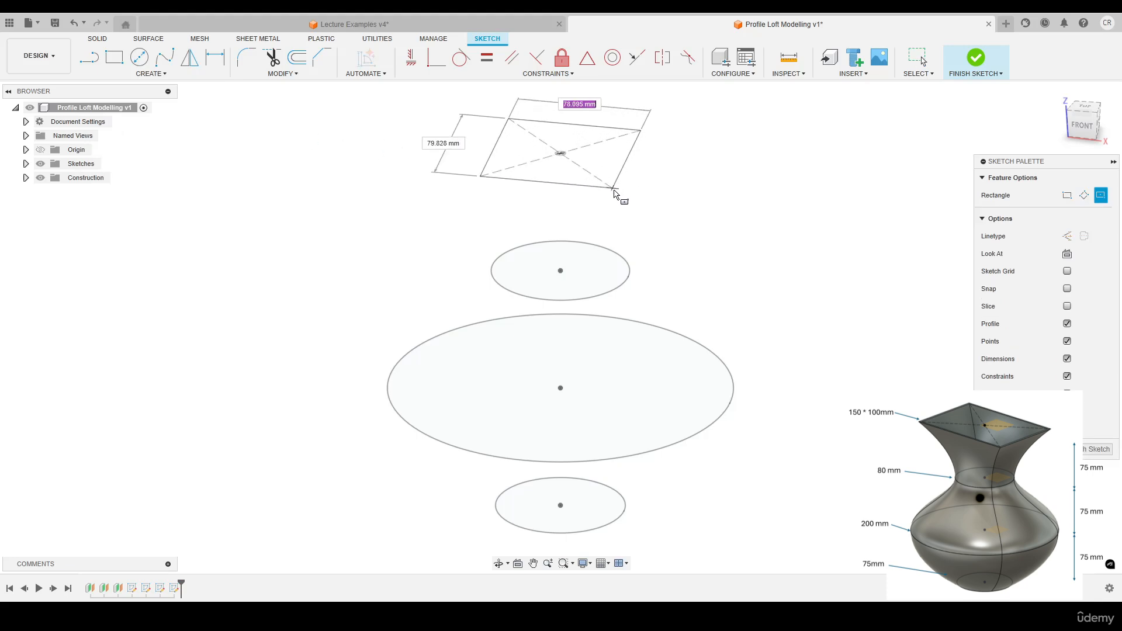
scroll(651, 201, "down", 1)
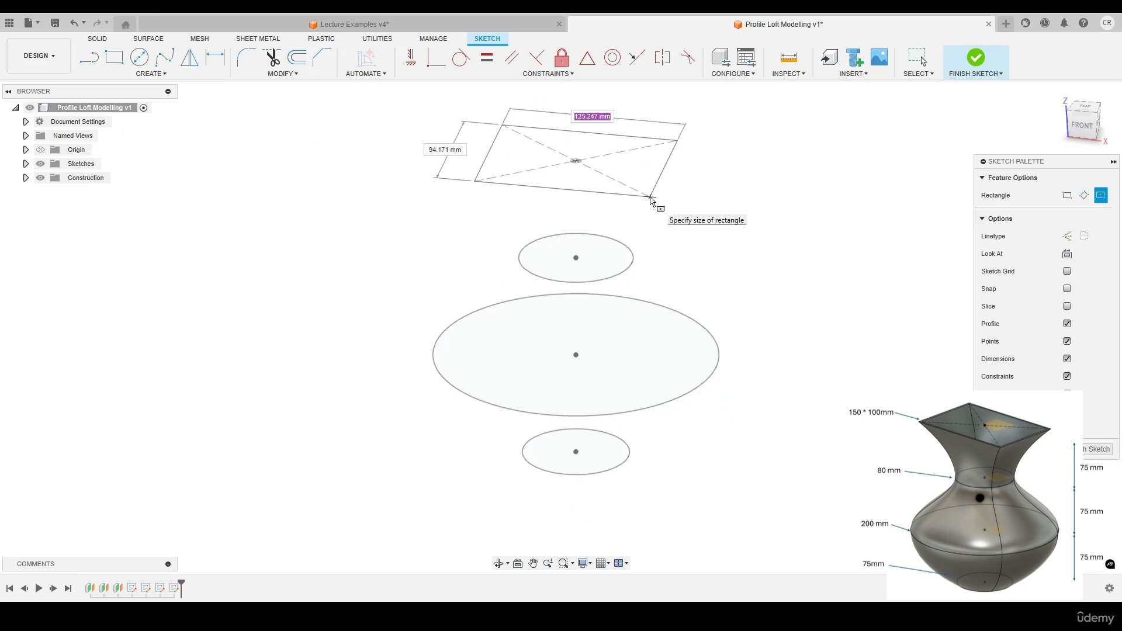
type("150")
key("Tab")
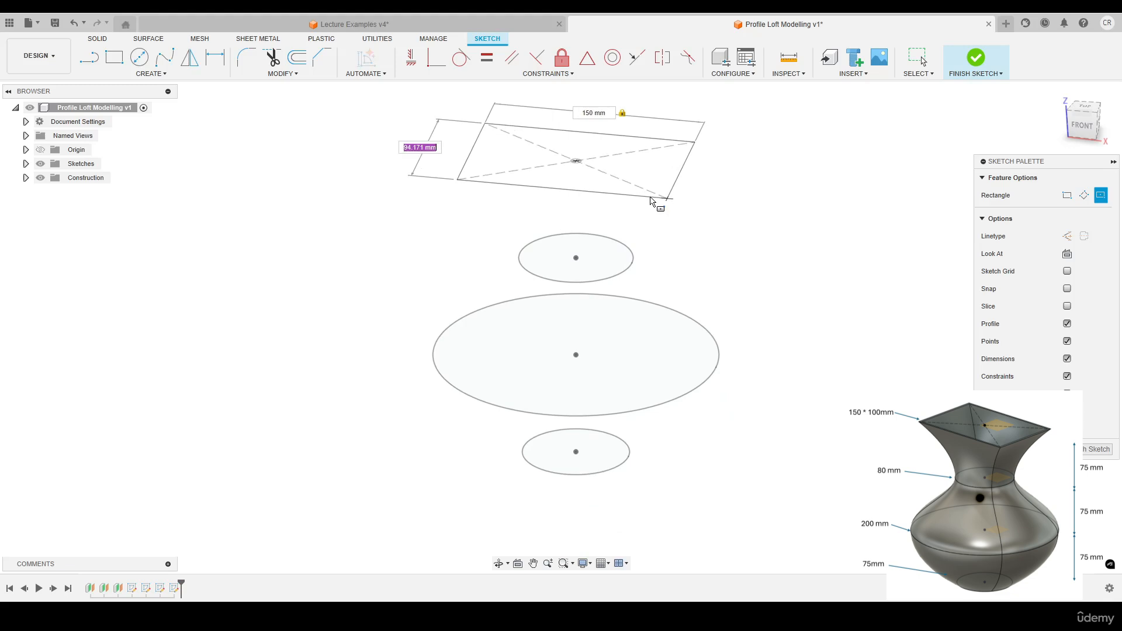
type("100")
key("Return")
key("Escape")
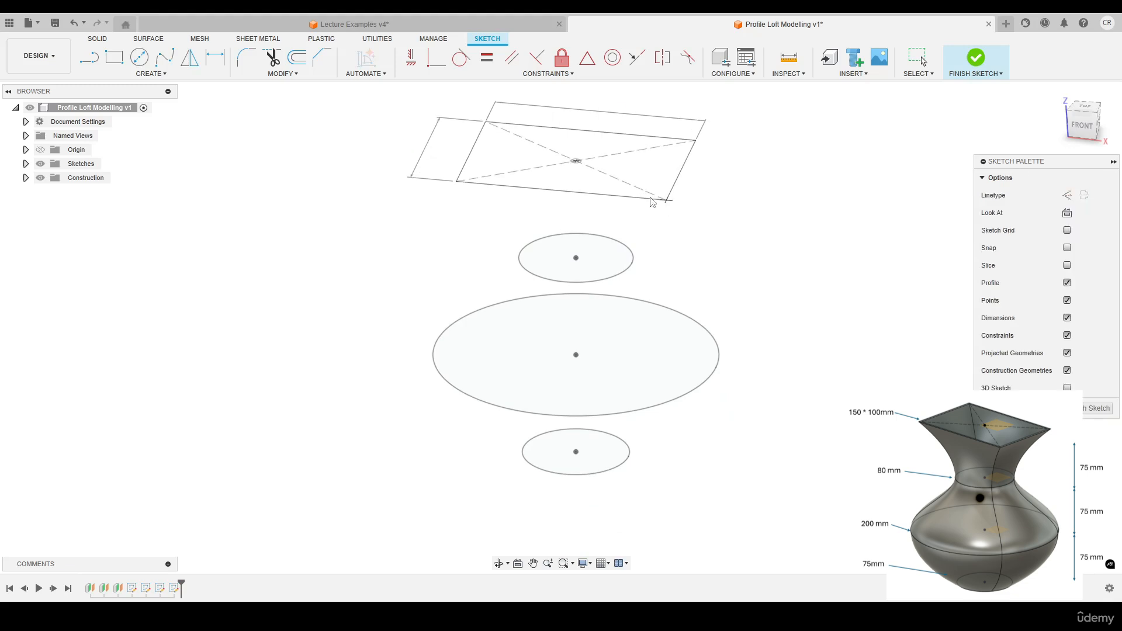
mouse_move(737, 266)
middle_mouse_down("shift")
mouse_move(752, 306)
mouse_move(769, 271)
mouse_move(764, 253)
mouse_move(716, 294)
mouse_move(714, 313)
mouse_move(726, 301)
mouse_move(669, 461)
middle_mouse_up("shift")
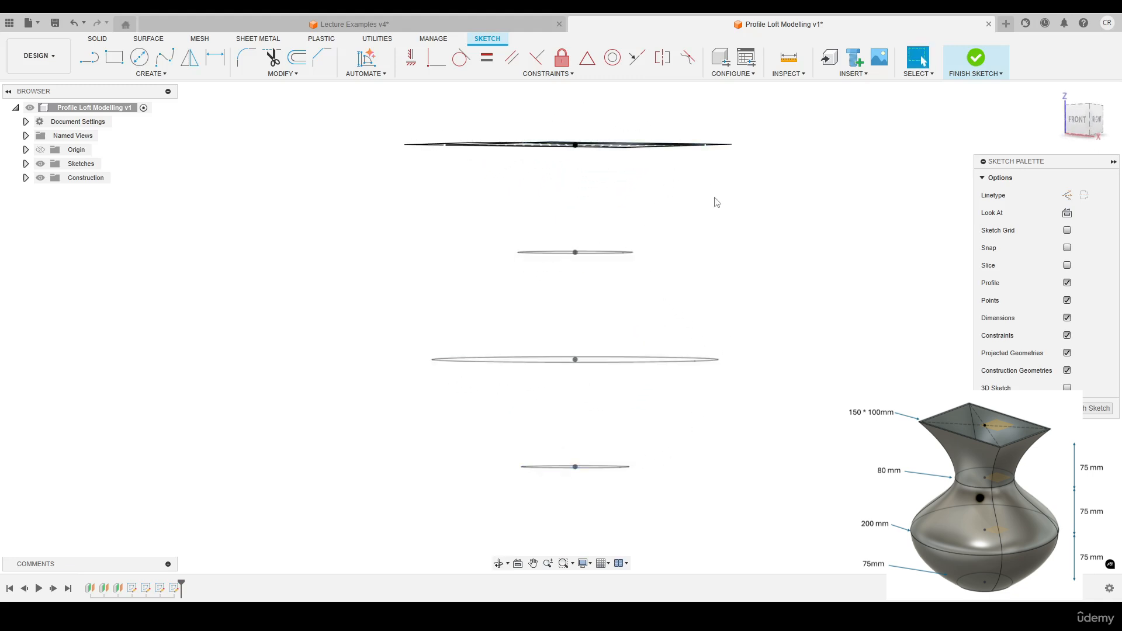
mouse_move(714, 200)
middle_mouse_down("shift")
mouse_move(711, 230)
mouse_move(792, 266)
mouse_move(789, 233)
mouse_move(756, 263)
middle_mouse_up("shift")
left_click(975, 60)
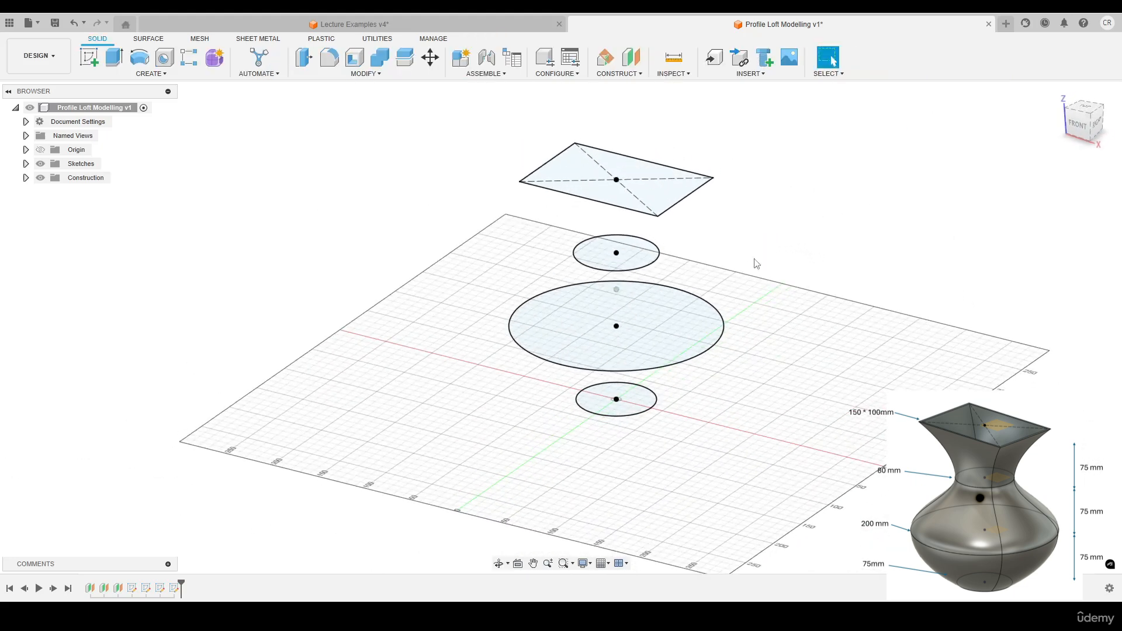
Start a loft with the 75 mm base circle as the first profile and the 200 mm circle as the second
left_click(152, 74)
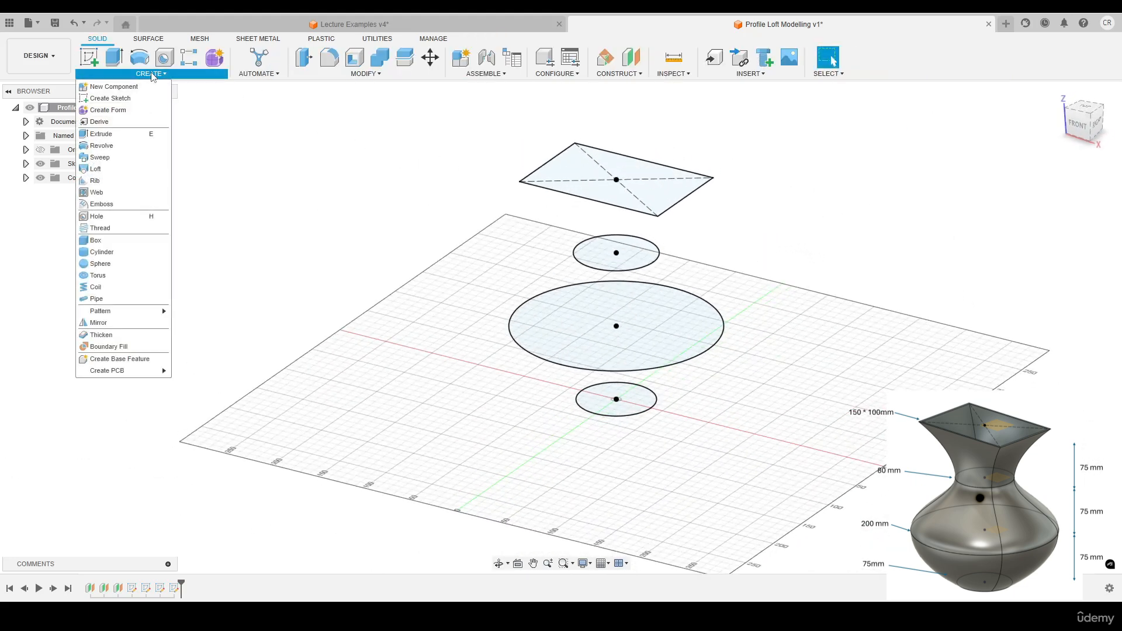
left_click(115, 171)
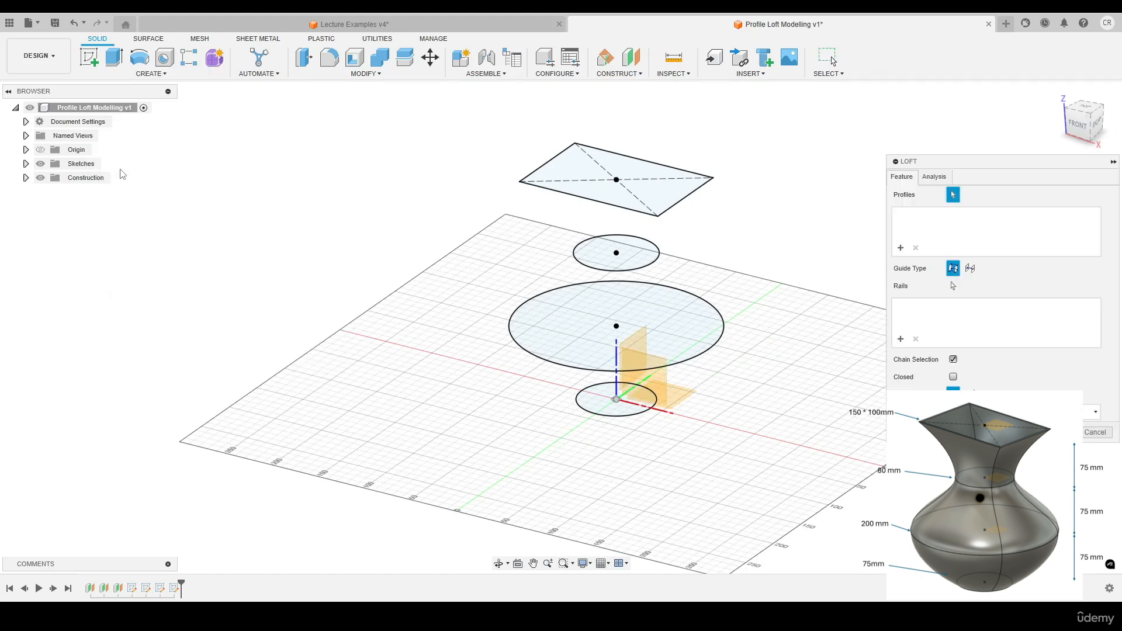
left_click_drag(902, 157, 256, 161)
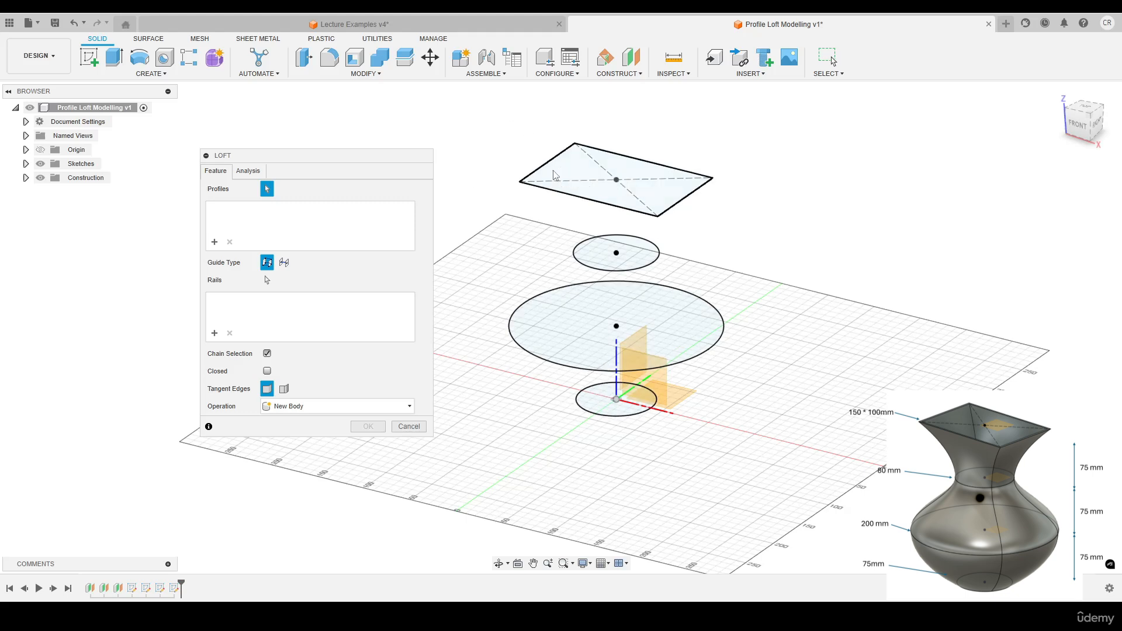
left_click(601, 403)
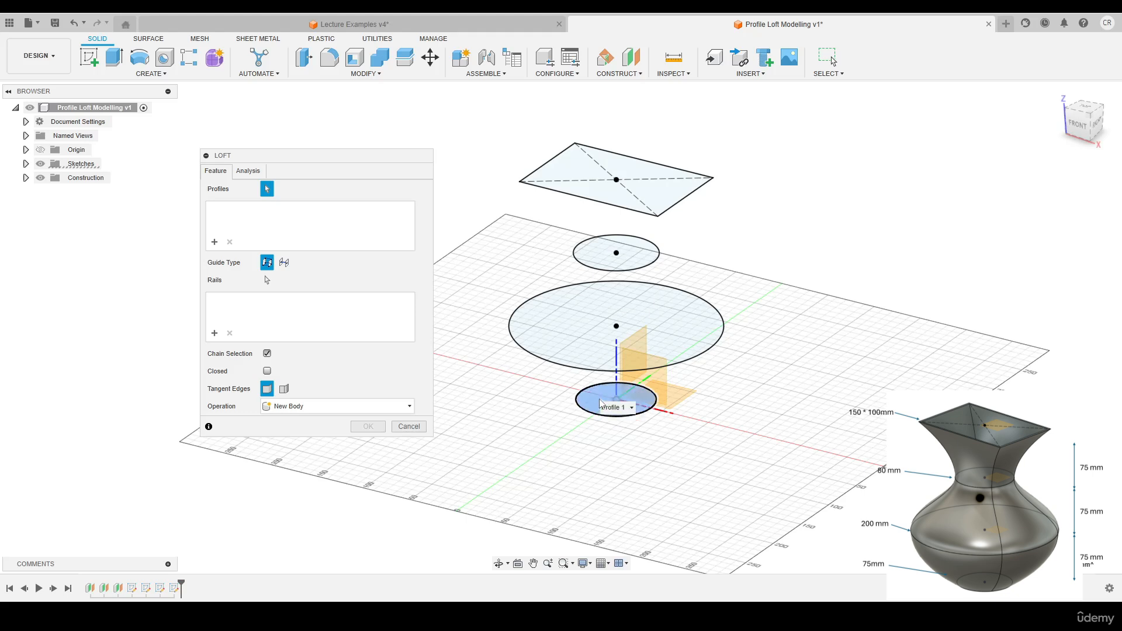
left_click(567, 320)
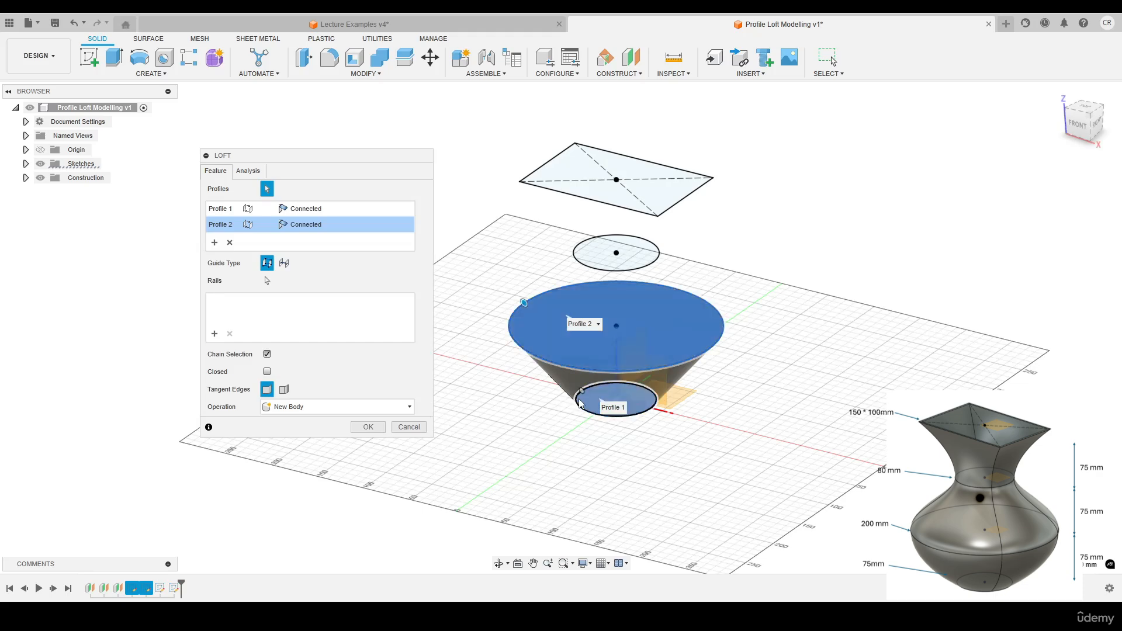
Add the 80 mm circle and the top rectangle as the third and fourth loft profiles and create the loft as a new body
middle_click_drag(570, 348, 570, 382, "shift")
scroll(570, 369, "up", 5)
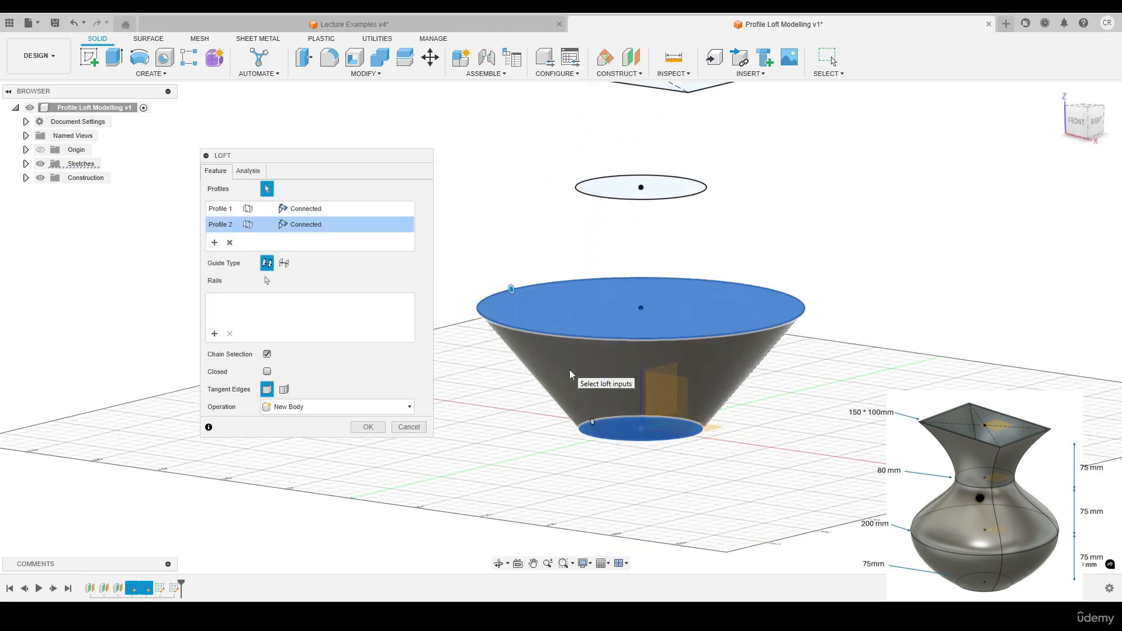
left_click(626, 151)
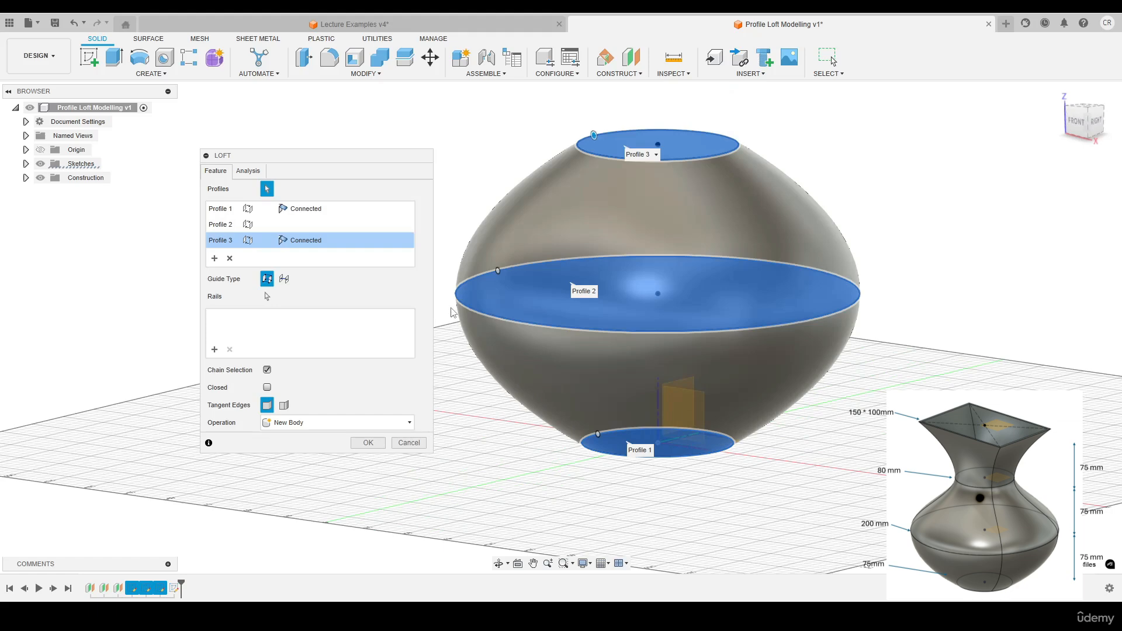
scroll(498, 204, "down", 2)
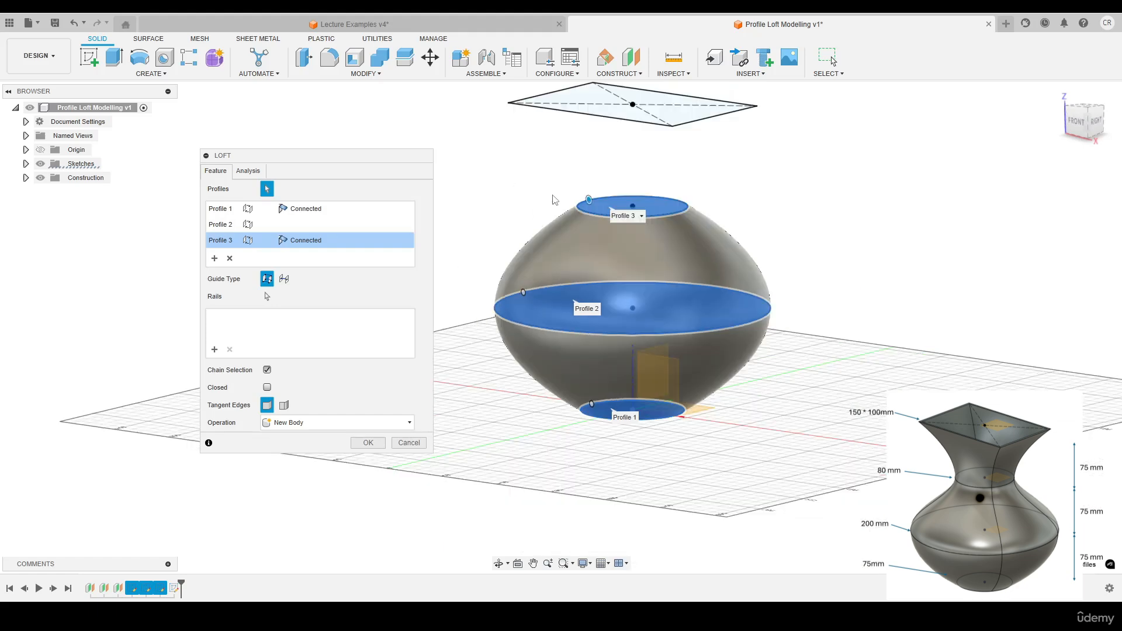
scroll(551, 269, "down", 2)
left_click(608, 166)
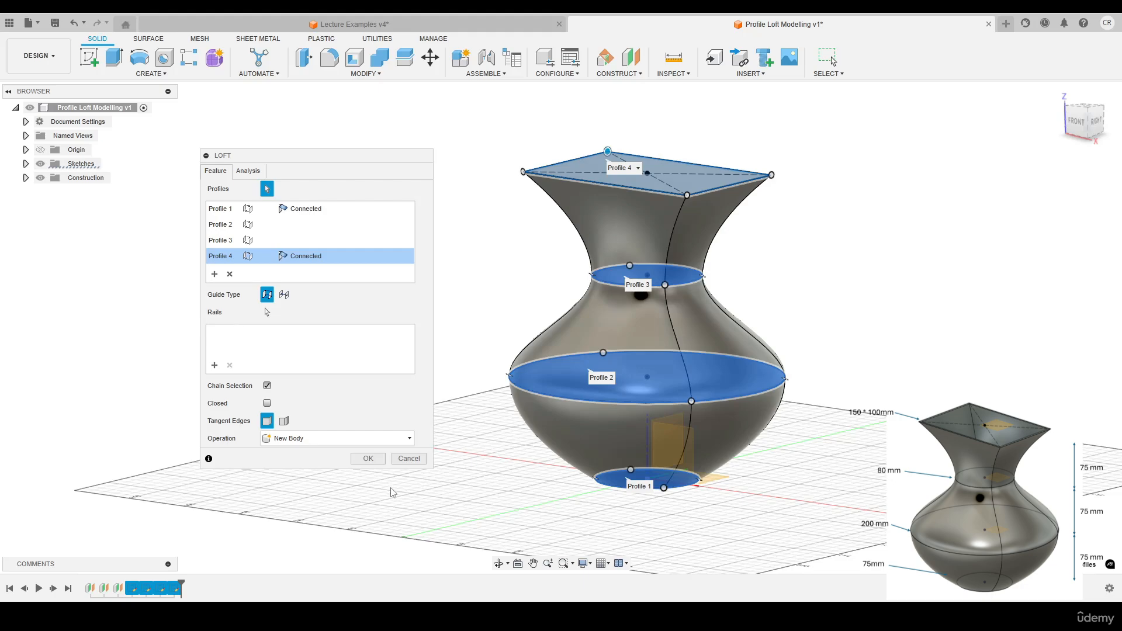
left_click(368, 458)
Shell the vase with its top rectangular face removed and an inside thickness of 2 mm
mouse_move(388, 269)
middle_mouse_down("shift")
mouse_move(381, 313)
mouse_move(289, 280)
mouse_move(208, 304)
mouse_move(316, 306)
mouse_move(391, 328)
mouse_move(377, 274)
middle_mouse_up("shift")
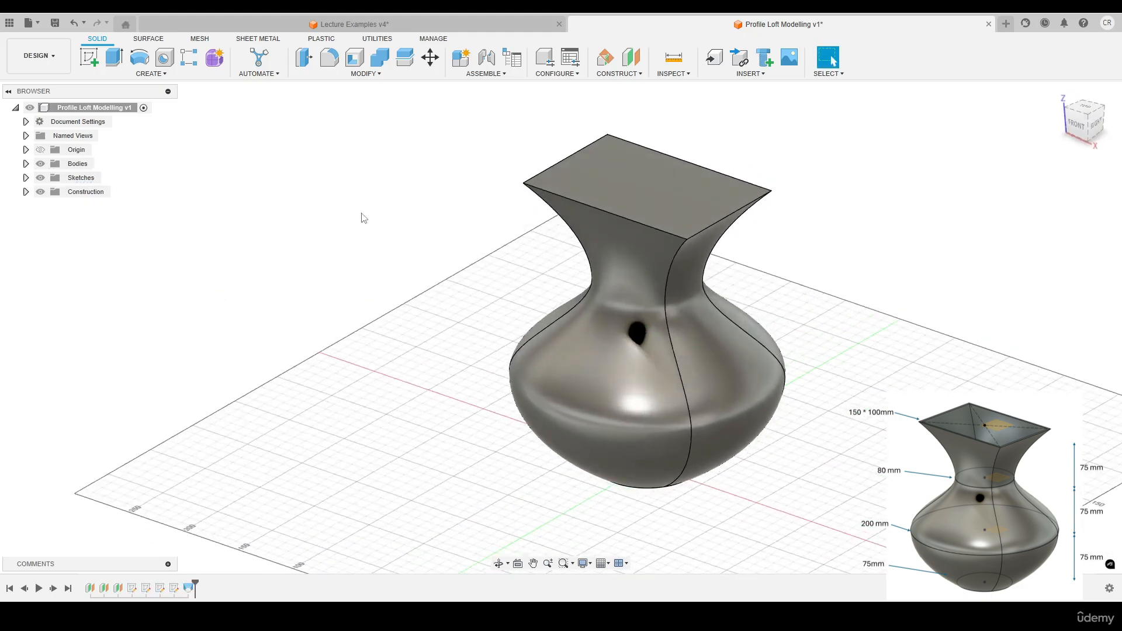
left_click(355, 57)
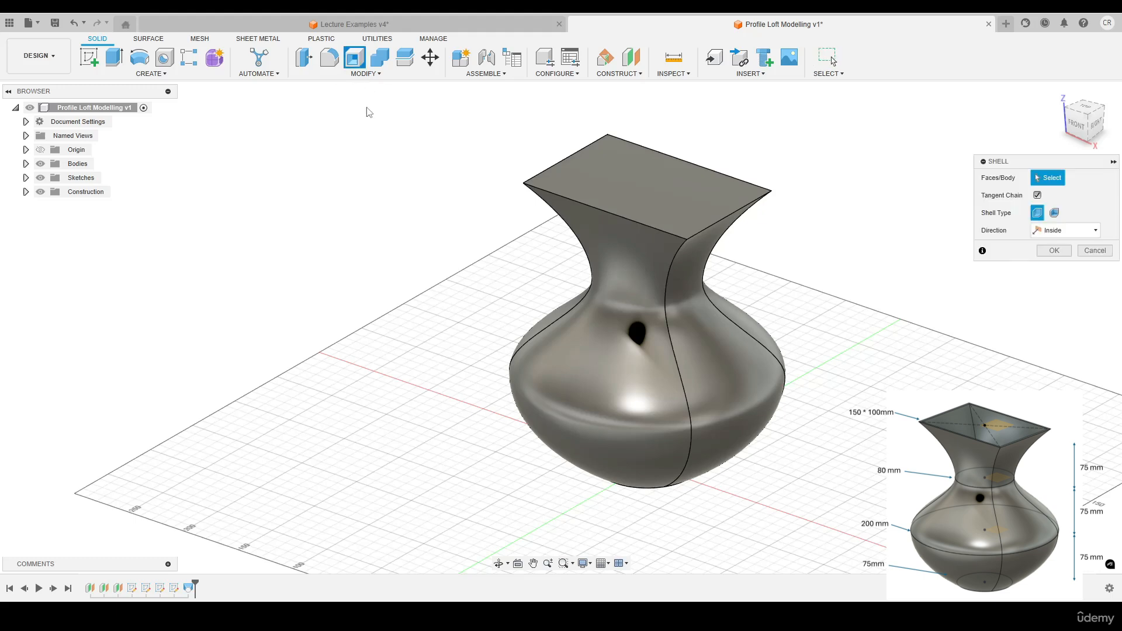
left_click(636, 182)
left_click_drag(1047, 168, 885, 153)
left_click_drag(922, 214, 838, 196)
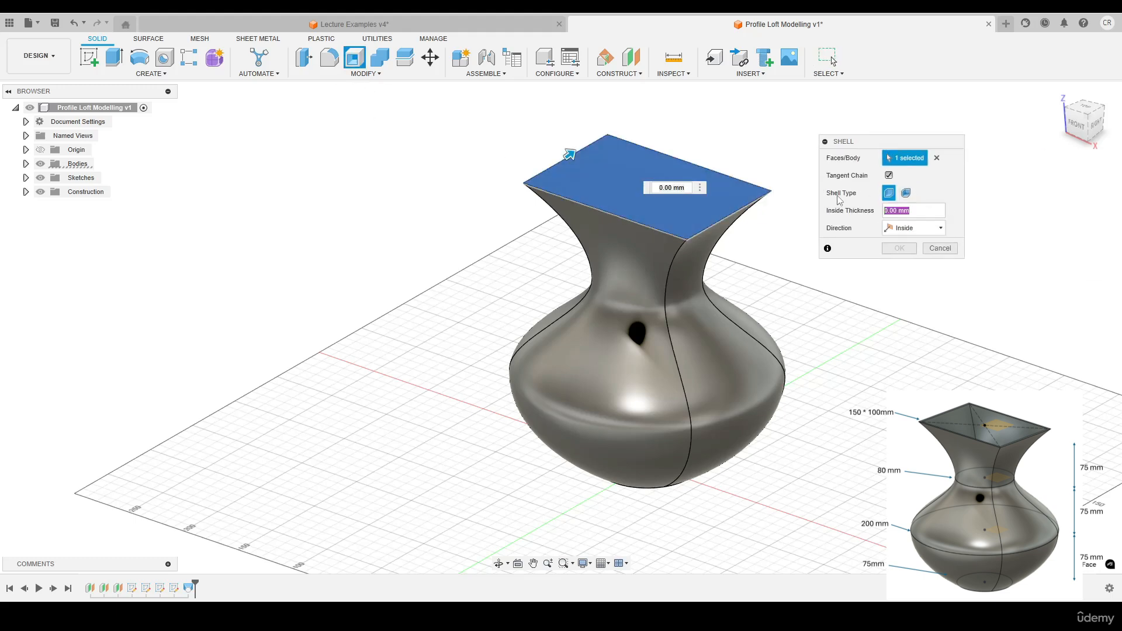
type("2")
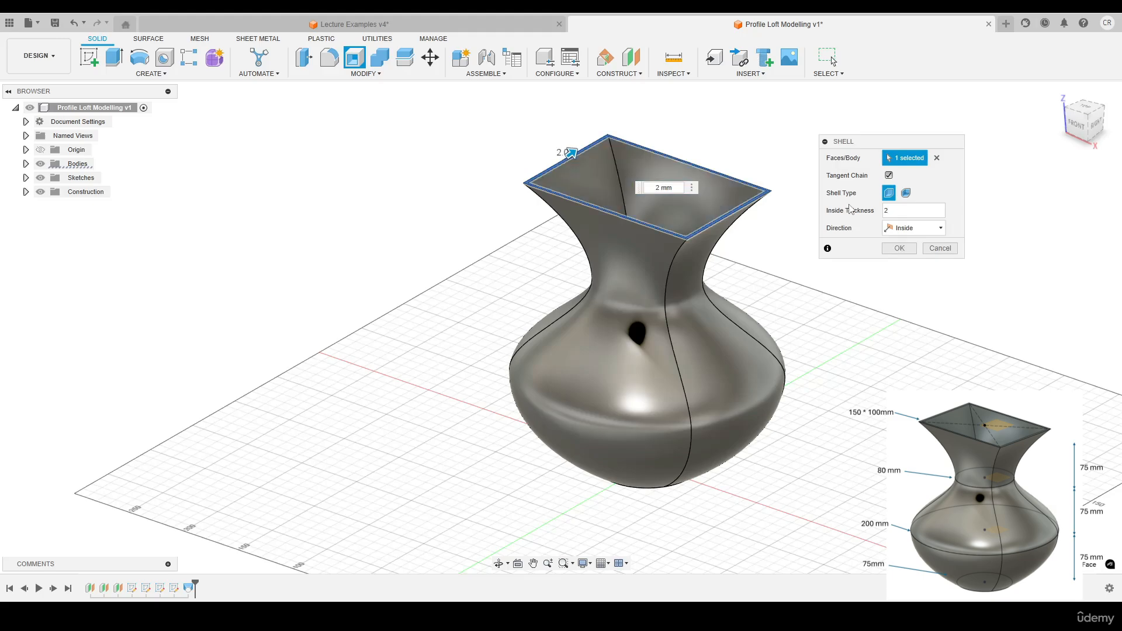
left_click(899, 248)
Turn off the layout grid around the finished vase
middle_click_drag(900, 247, 918, 169, "shift")
left_click(1060, 95)
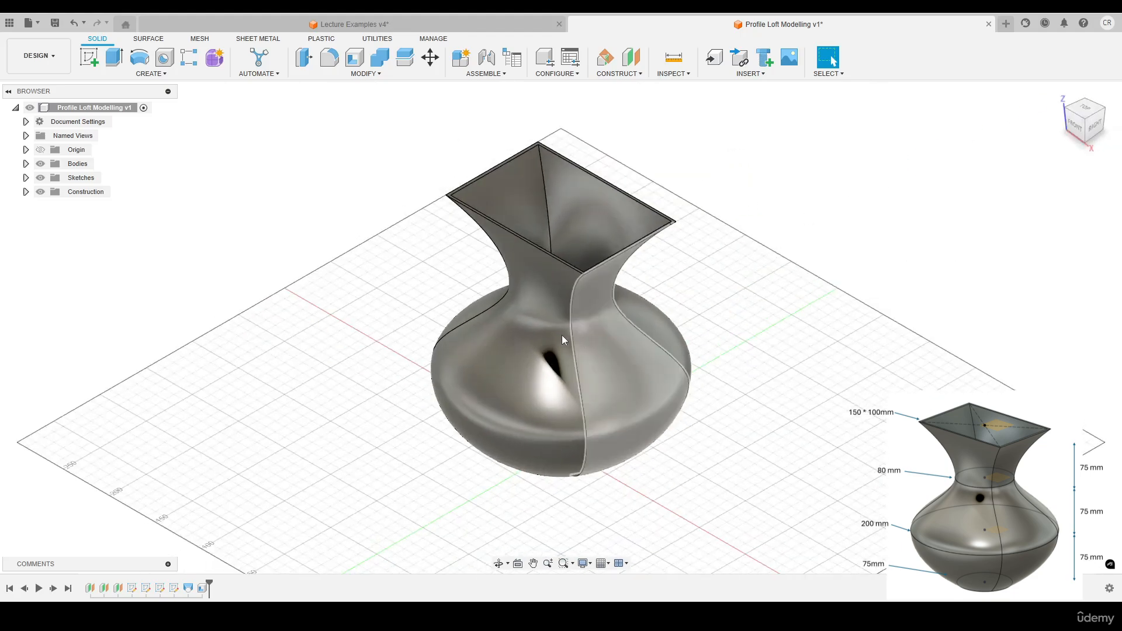
left_click(542, 335)
middle_click_drag(528, 384, 582, 261, "shift")
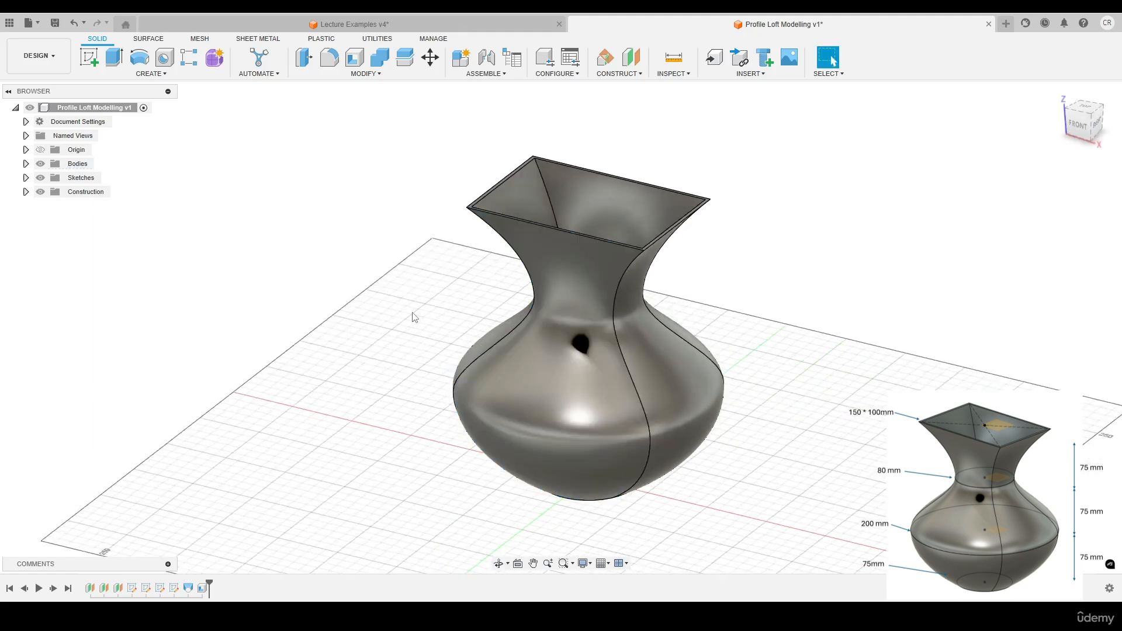
left_click(602, 563)
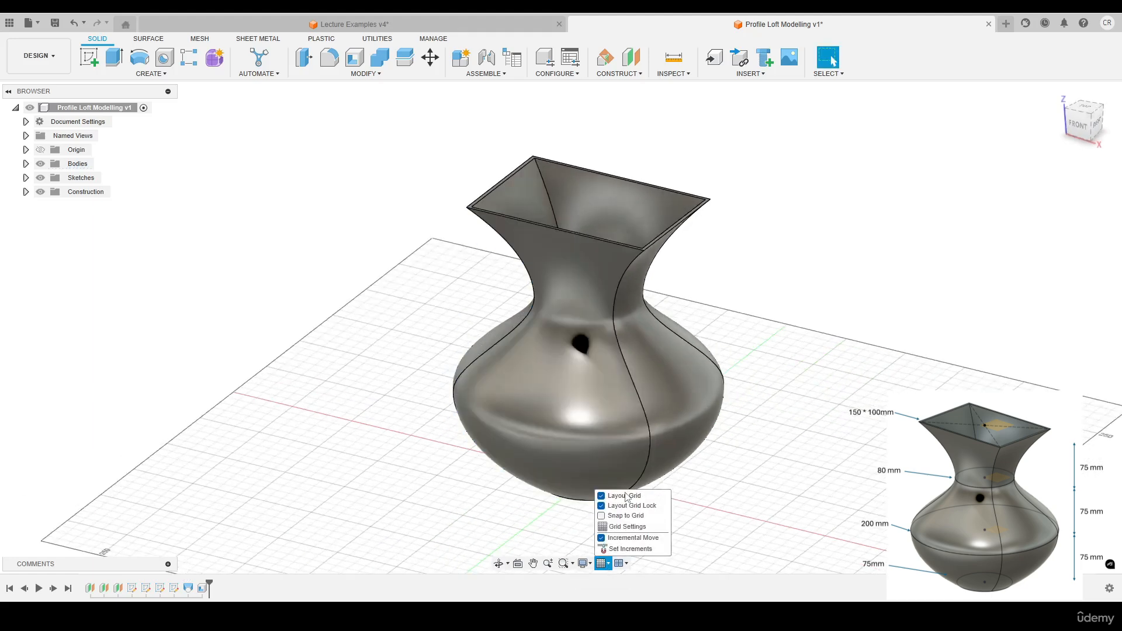
left_click(624, 495)
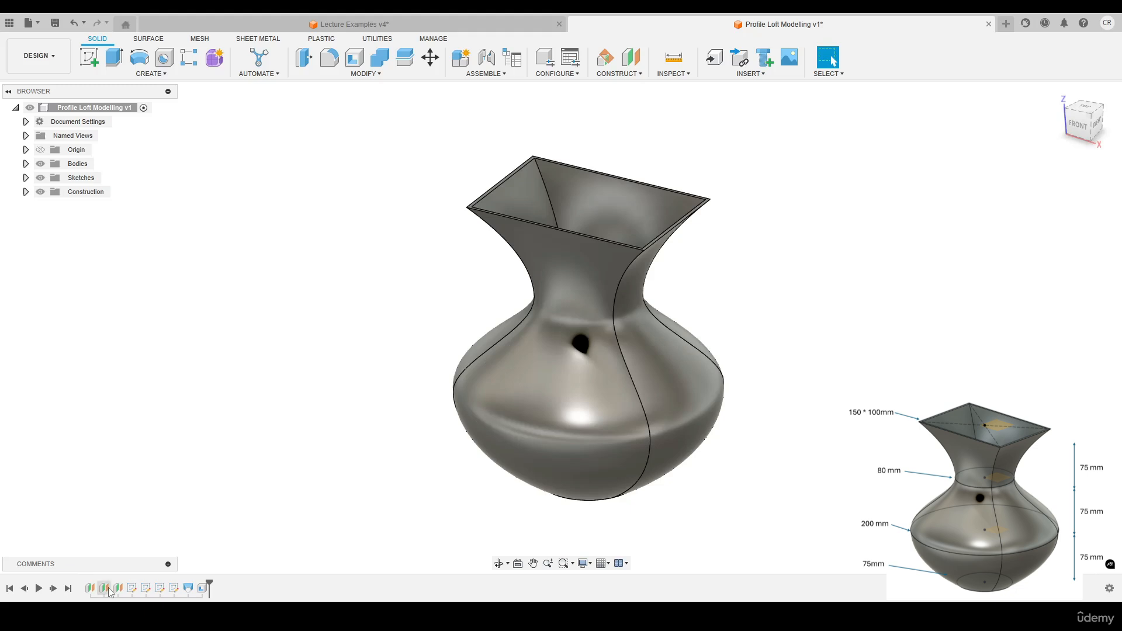
Edit the vase's loft feature and move the connection point at the top rectangle's front corner along its front edge
left_click(189, 589)
right_click(190, 589)
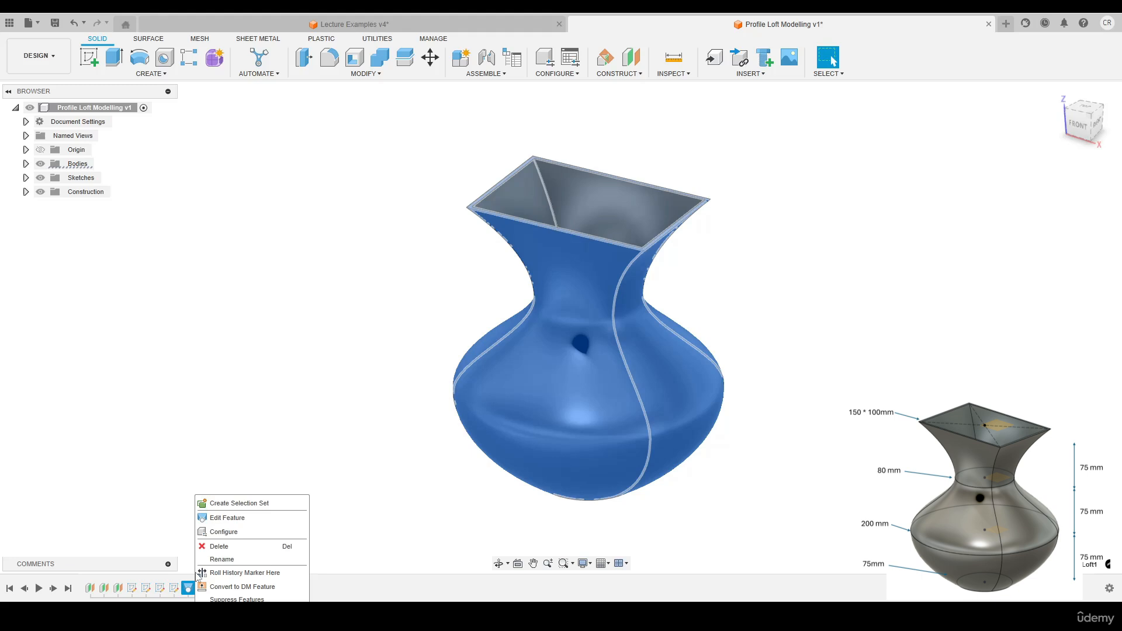
left_click(231, 515)
middle_click_drag(459, 259, 503, 310)
scroll(477, 247, "up", 2)
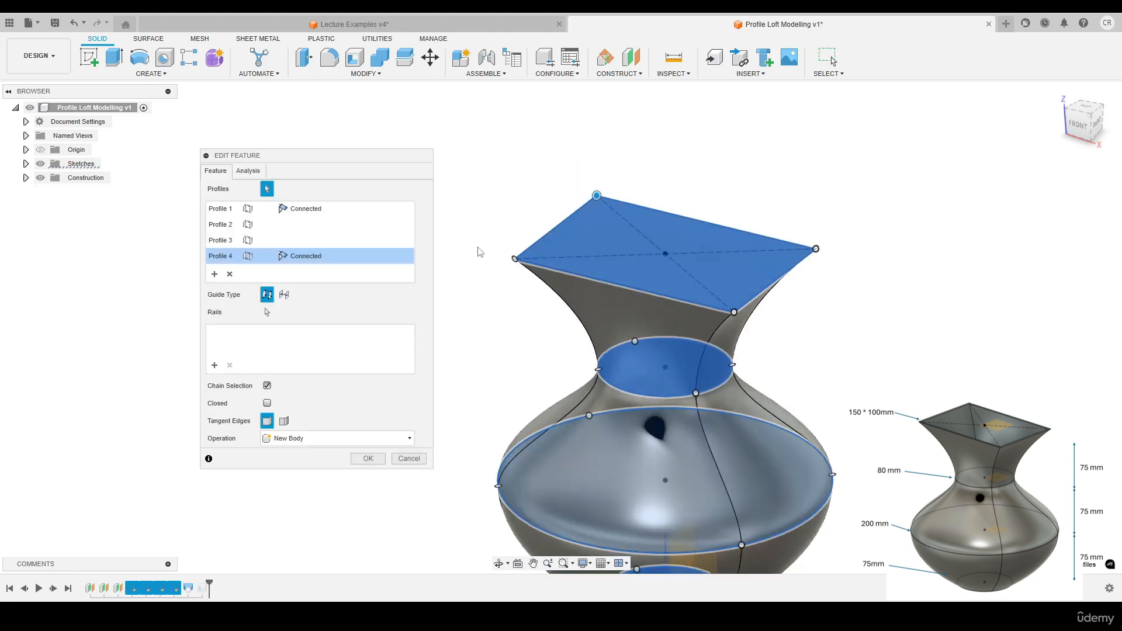
left_click_drag(363, 157, 305, 165)
middle_click_drag(502, 324, 463, 254)
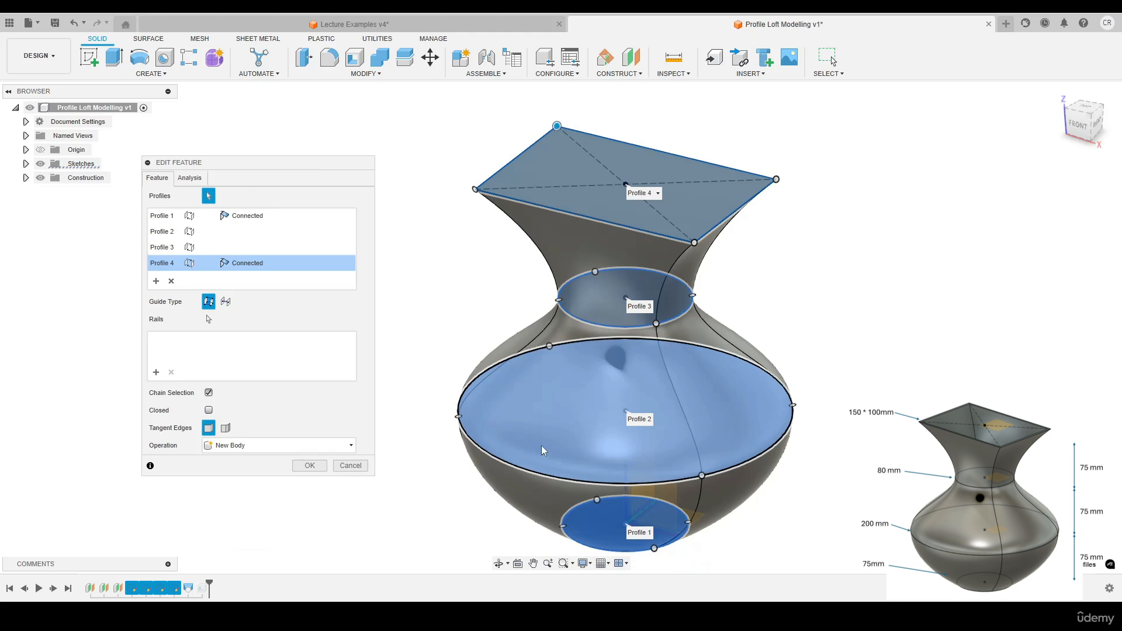
middle_click_drag(701, 476, 694, 475, "shift")
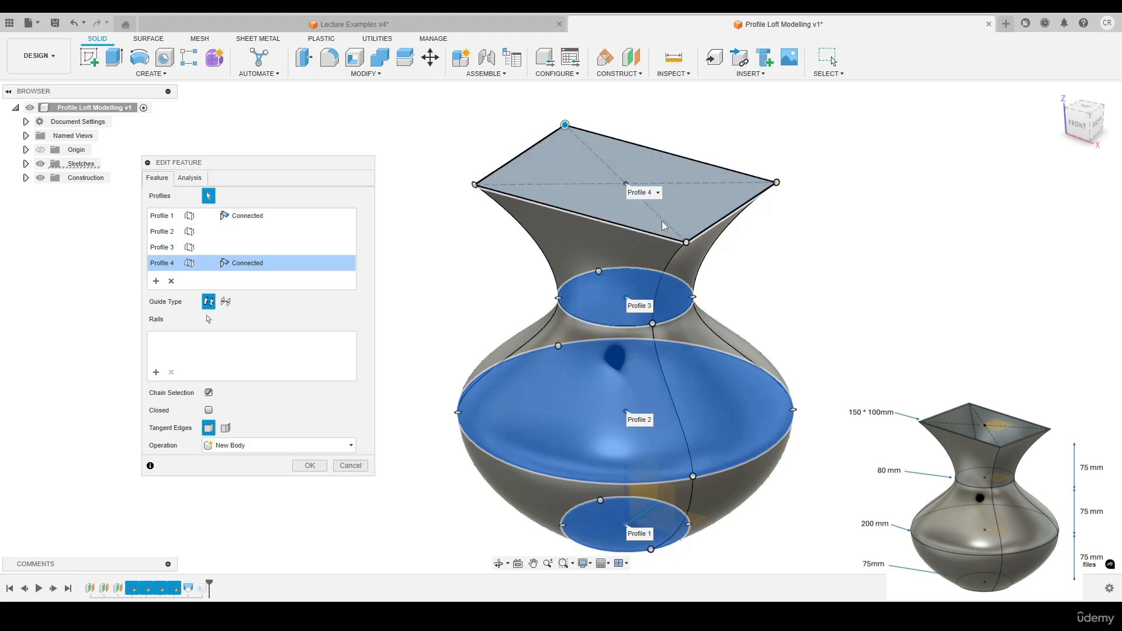
left_click_drag(687, 242, 634, 228)
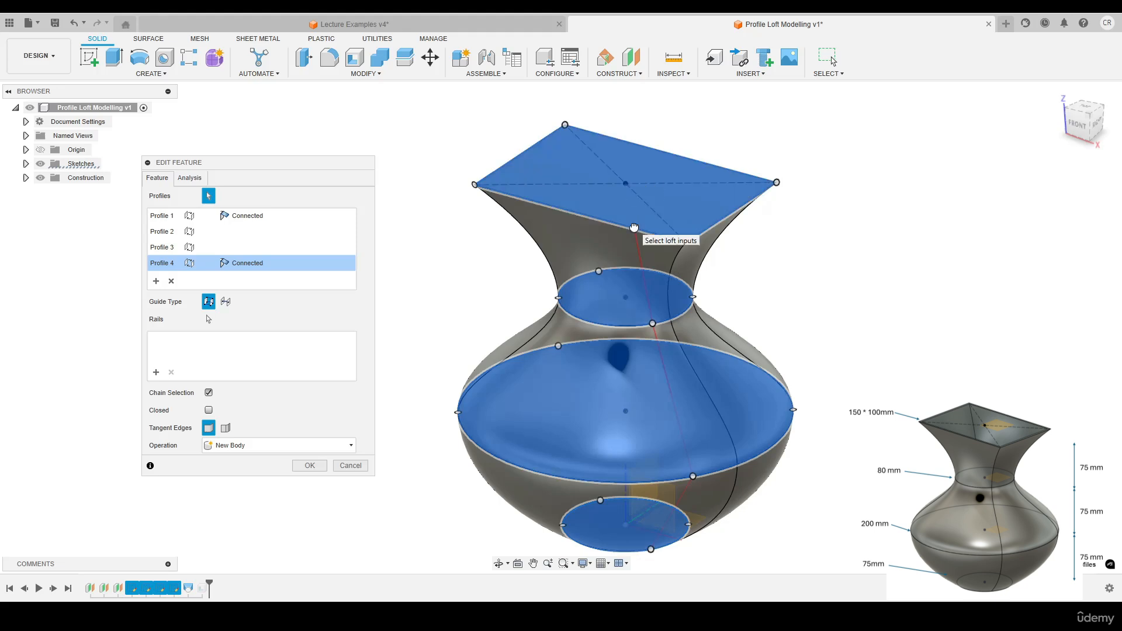
mouse_move(634, 228)
left_mouse_down()
mouse_move(551, 206)
mouse_move(642, 236)
mouse_move(635, 230)
left_mouse_up()
Shift further loft connection points on the top rectangle and the 200 mm circle to twist the surfaces, and accept the edit
middle_click_drag(765, 251, 717, 266, "shift")
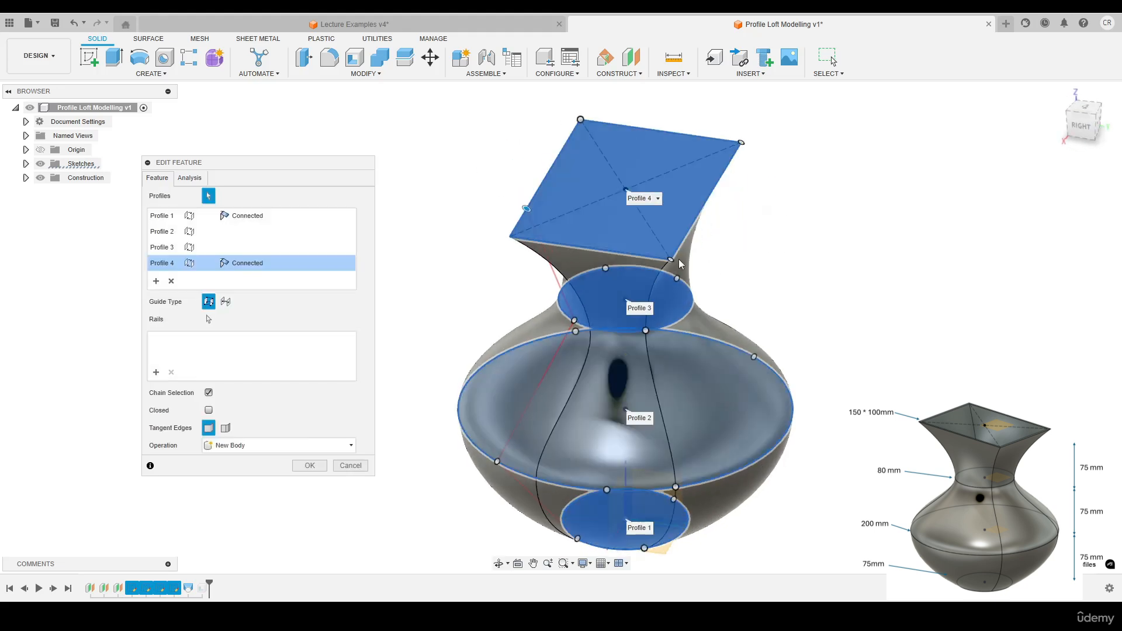
left_click_drag(671, 261, 714, 196)
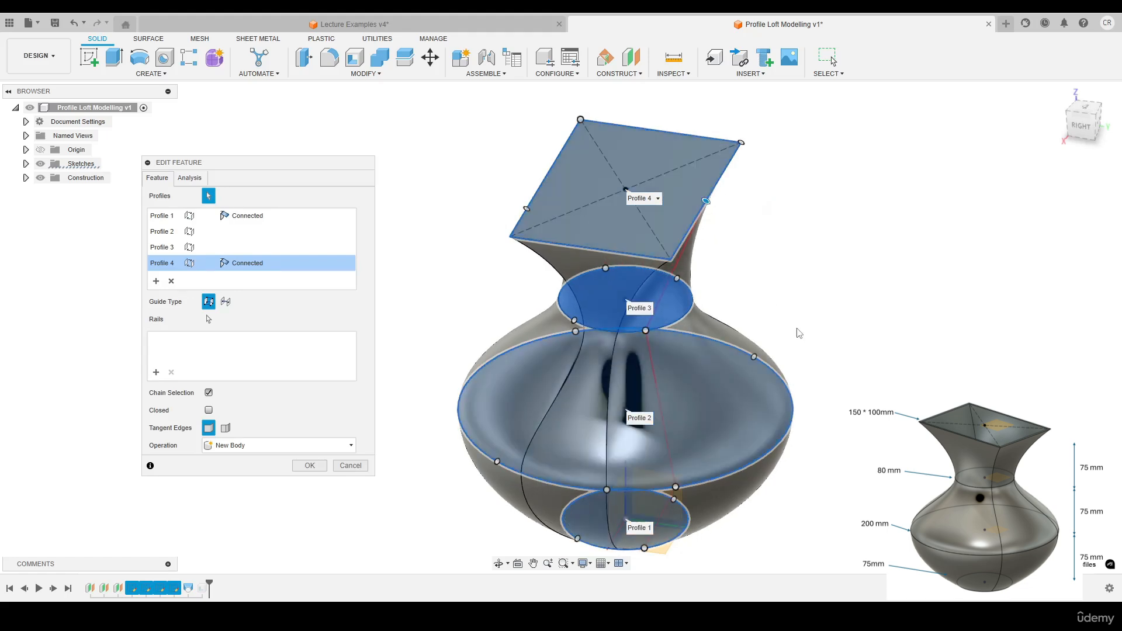
middle_click_drag(796, 331, 704, 329, "shift")
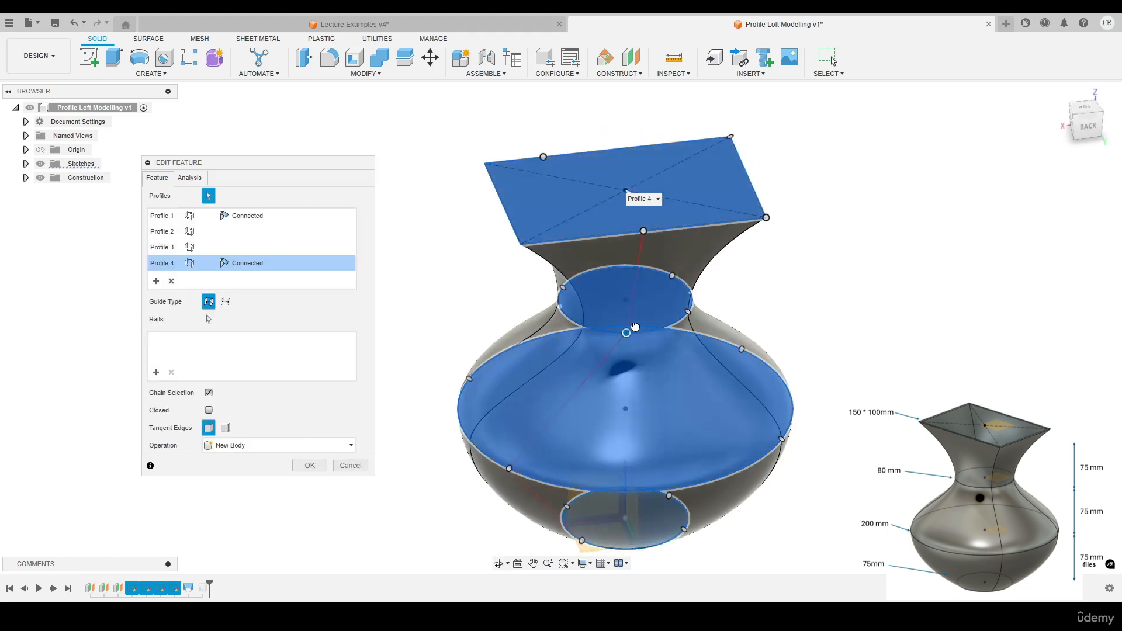
middle_click_drag(587, 364, 638, 361, "shift")
middle_click_drag(658, 433, 611, 444, "shift")
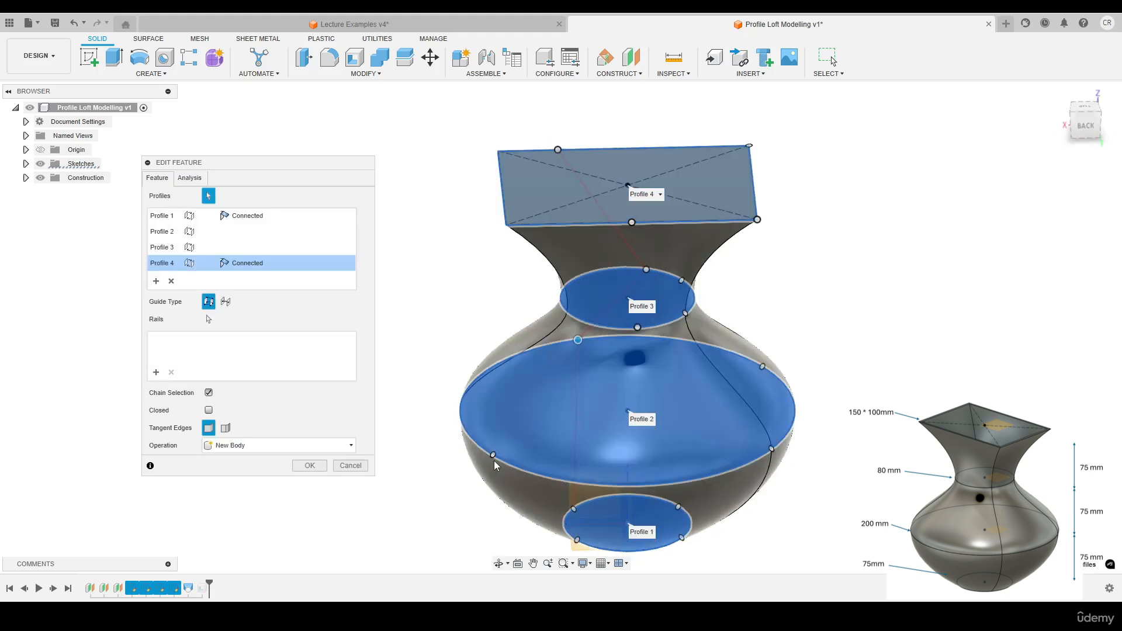
left_click_drag(494, 459, 741, 467)
left_click(308, 467)
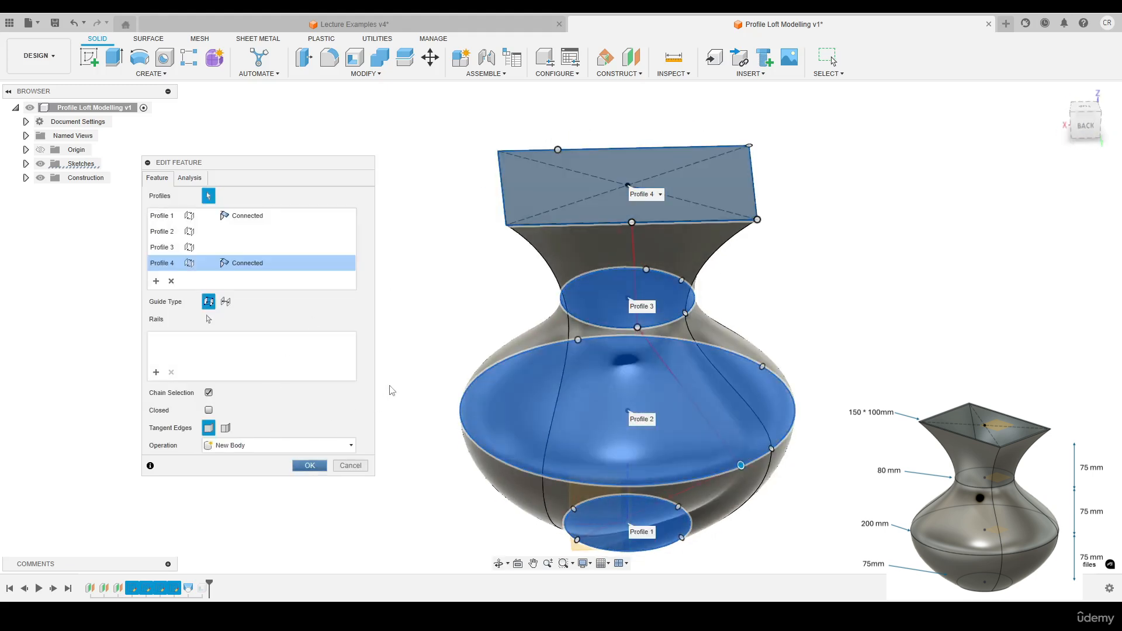
Inspect the reshaped vase around its sides and base, then reopen its loft feature and accept it
middle_click_drag(388, 381, 521, 353, "shift")
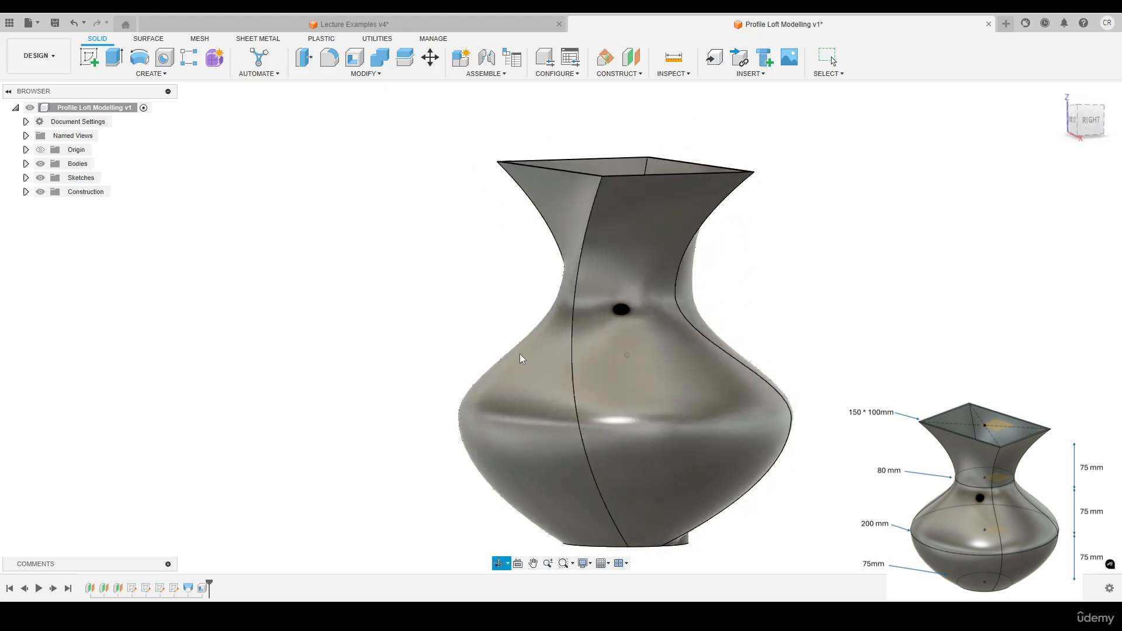
middle_click_drag(628, 360, 590, 433, "shift")
scroll(674, 442, "up", 5)
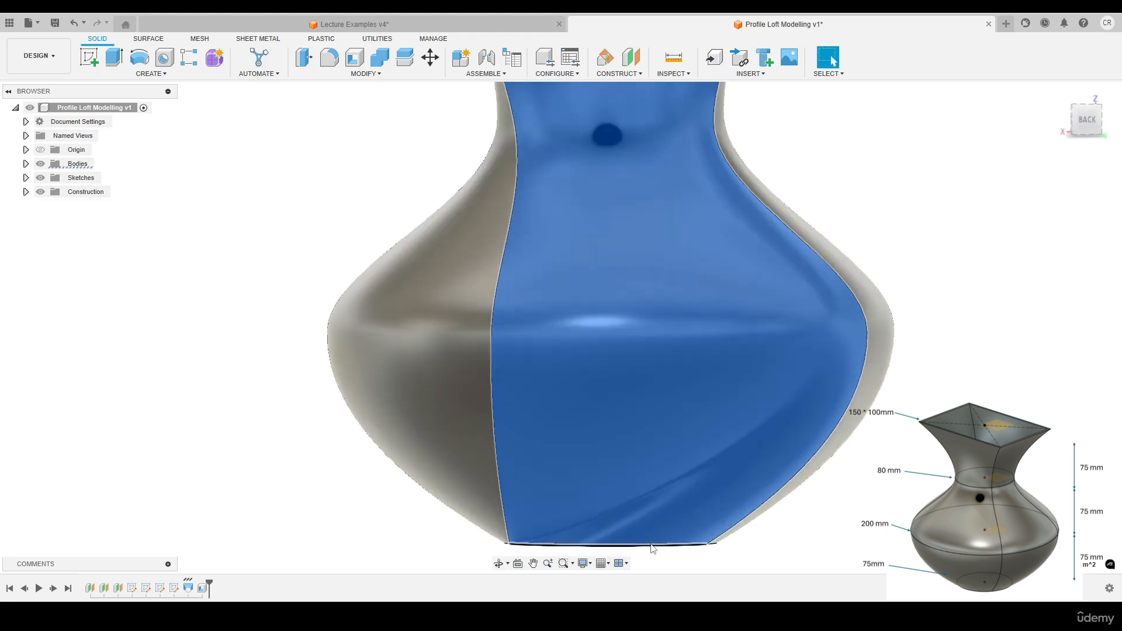
scroll(611, 482, "down", 5)
left_click(1058, 93)
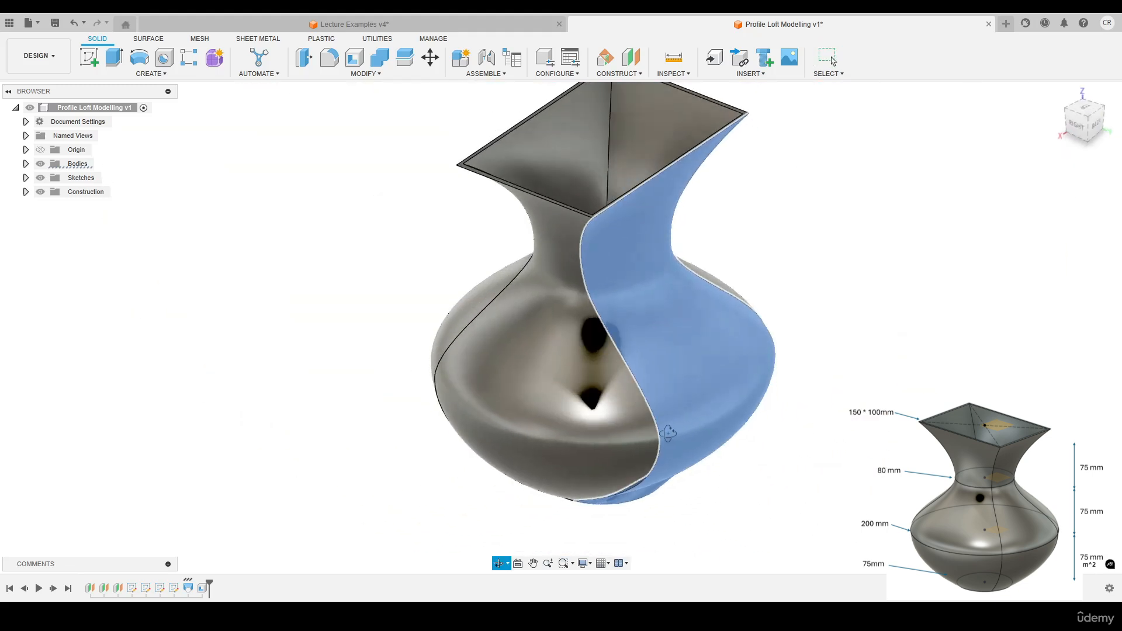
right_click(200, 589)
left_click(214, 473)
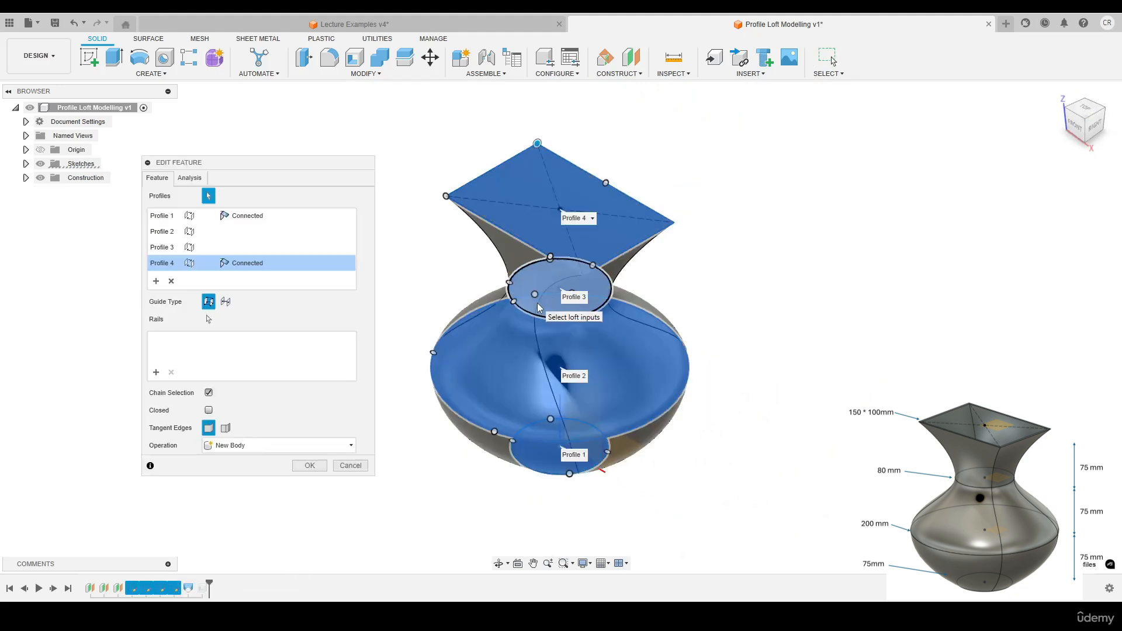
key("Return")
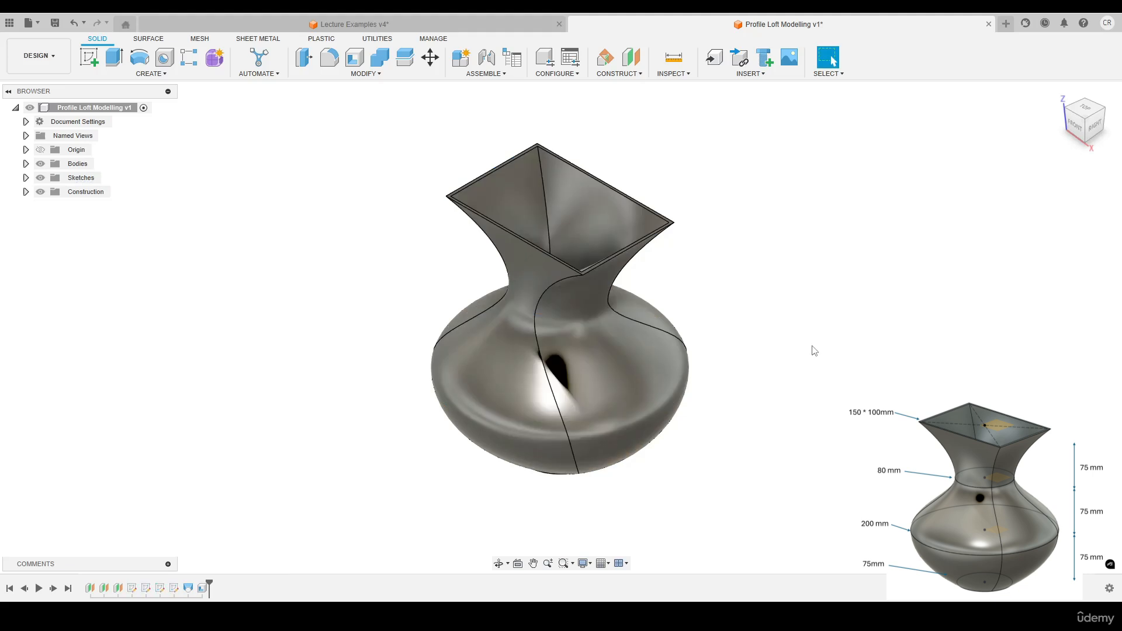
Undo the connection point changes made to the vase's loft
key("ctrl+z")
key("ctrl+y")
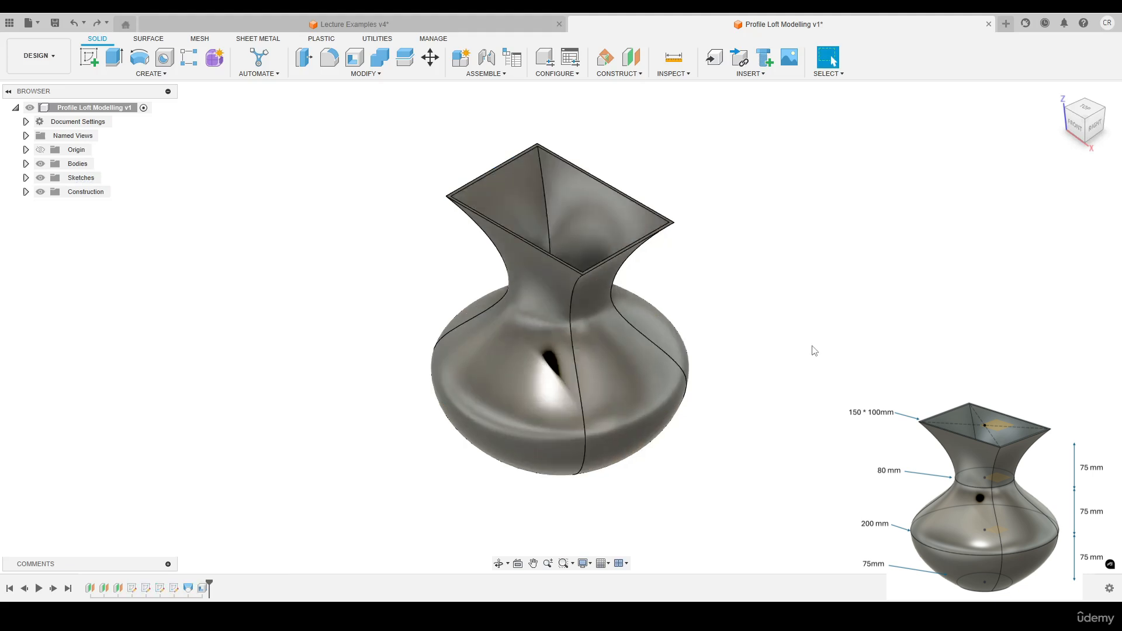
mouse_move(771, 358)
middle_mouse_down("shift")
mouse_move(703, 324)
mouse_move(656, 275)
mouse_move(832, 228)
mouse_move(692, 255)
mouse_move(682, 238)
mouse_move(740, 183)
mouse_move(579, 468)
mouse_move(567, 386)
mouse_move(591, 244)
mouse_move(854, 199)
mouse_move(829, 257)
middle_mouse_up("shift")
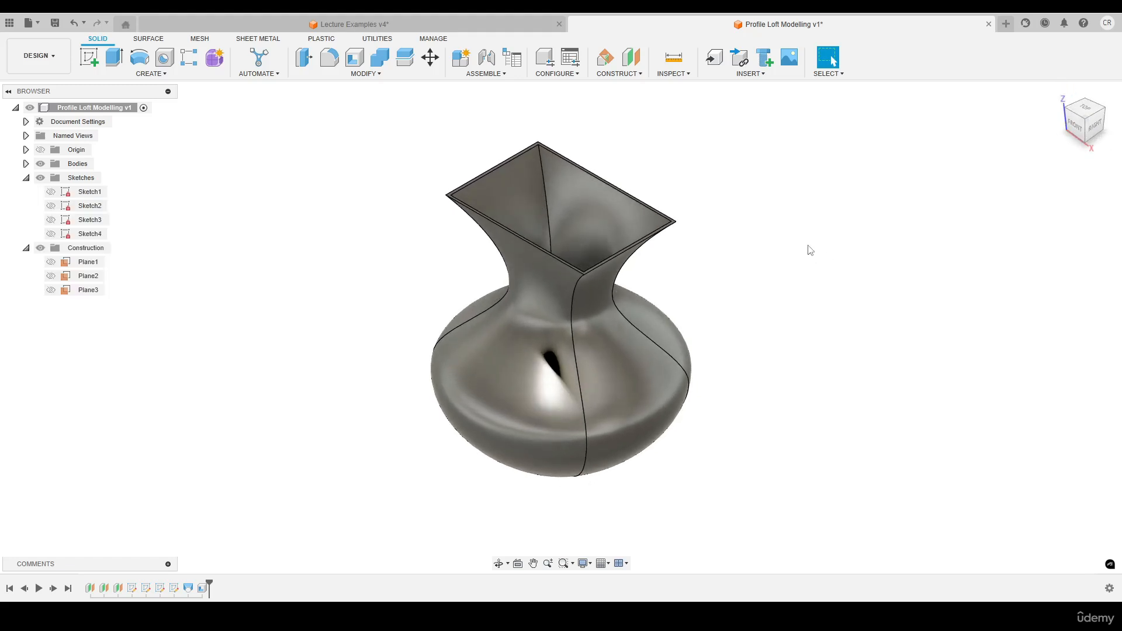
Start a new design and sketch a 50 mm diameter circle on the horizontal XY plane, away from the origin
left_click(1006, 23)
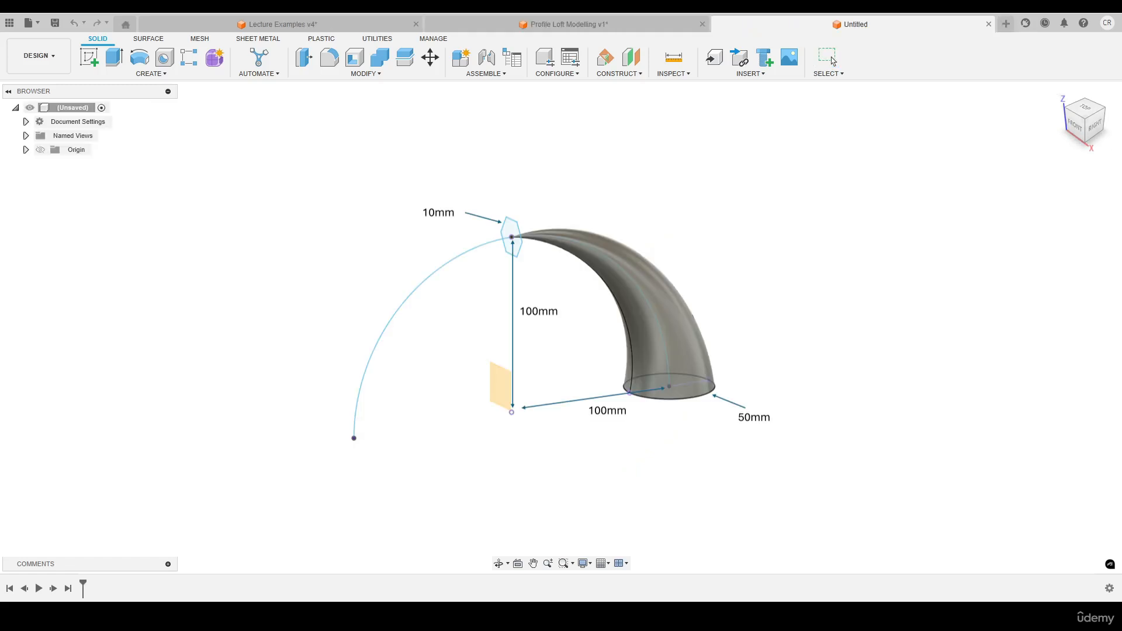
key("c")
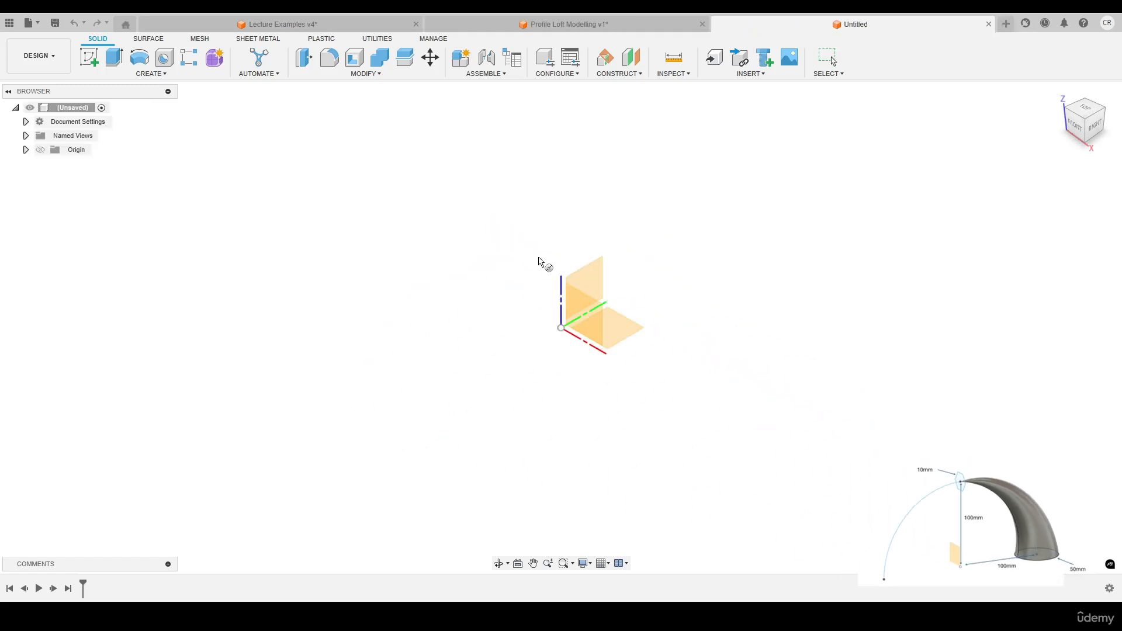
left_click(628, 332)
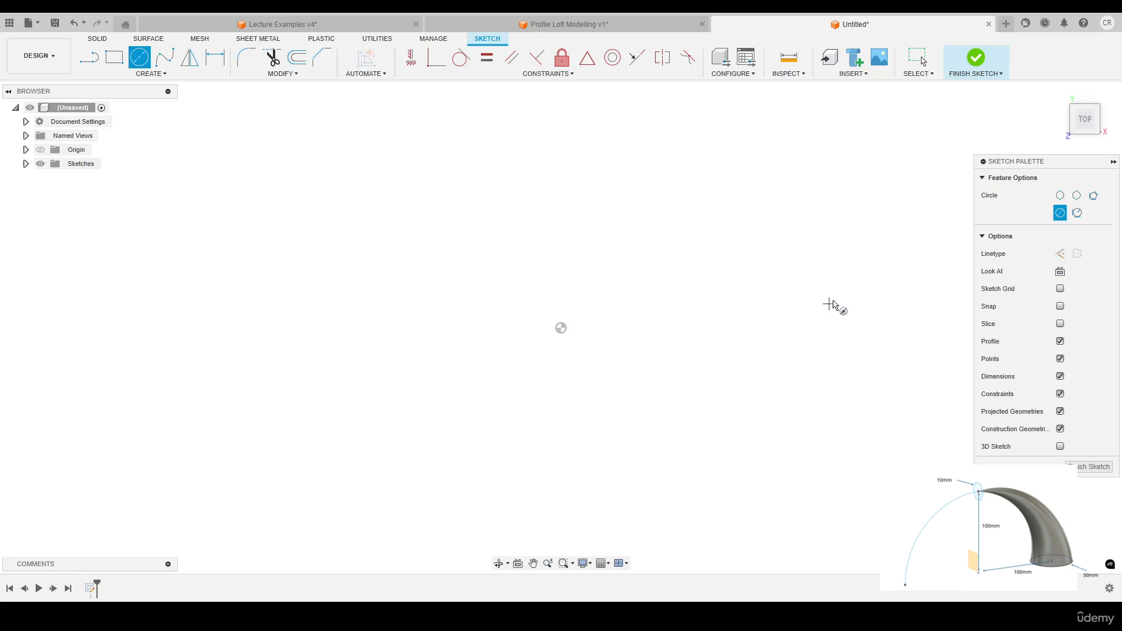
left_click(841, 262)
middle_click_drag(832, 298, 735, 303)
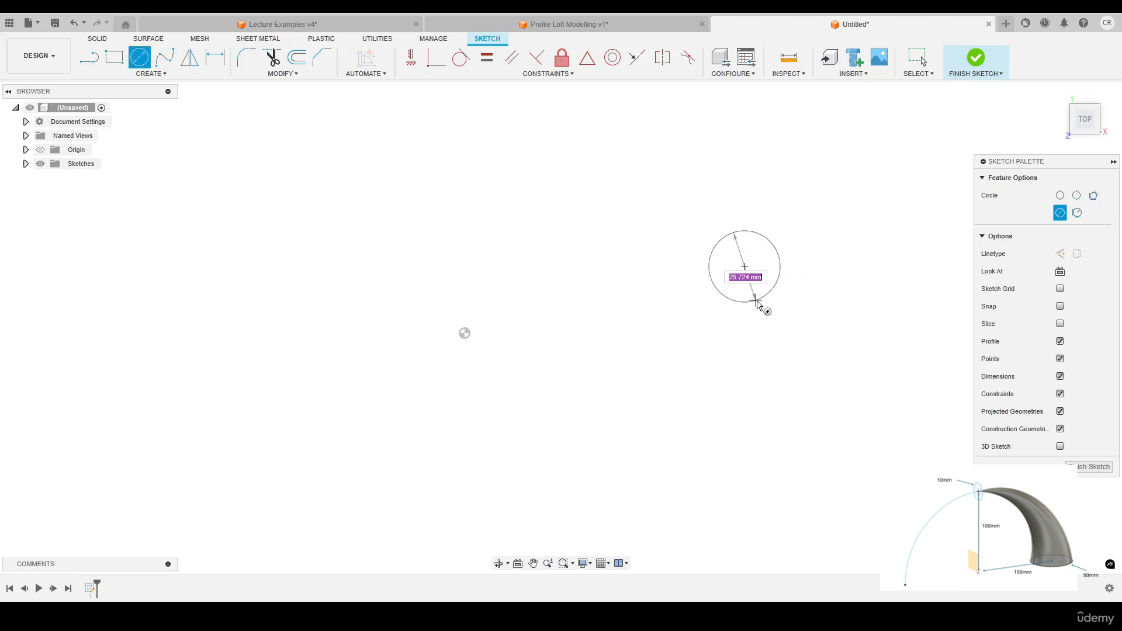
type("50")
key("Return")
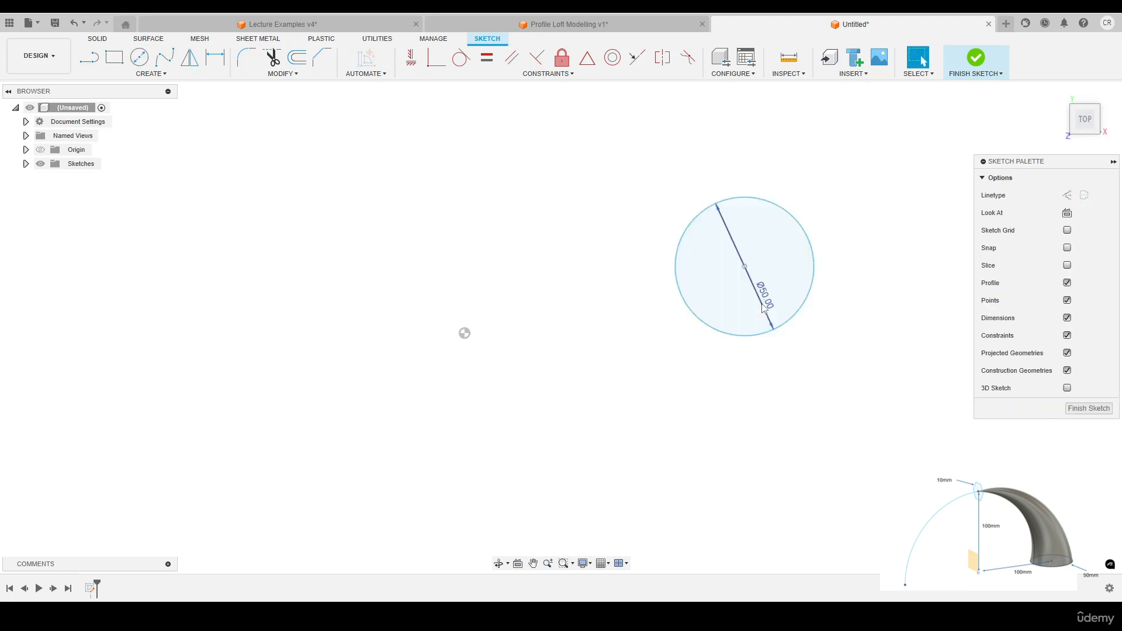
Align the circle's centre horizontally with the sketch origin using a horizontal constraint
left_click(410, 57)
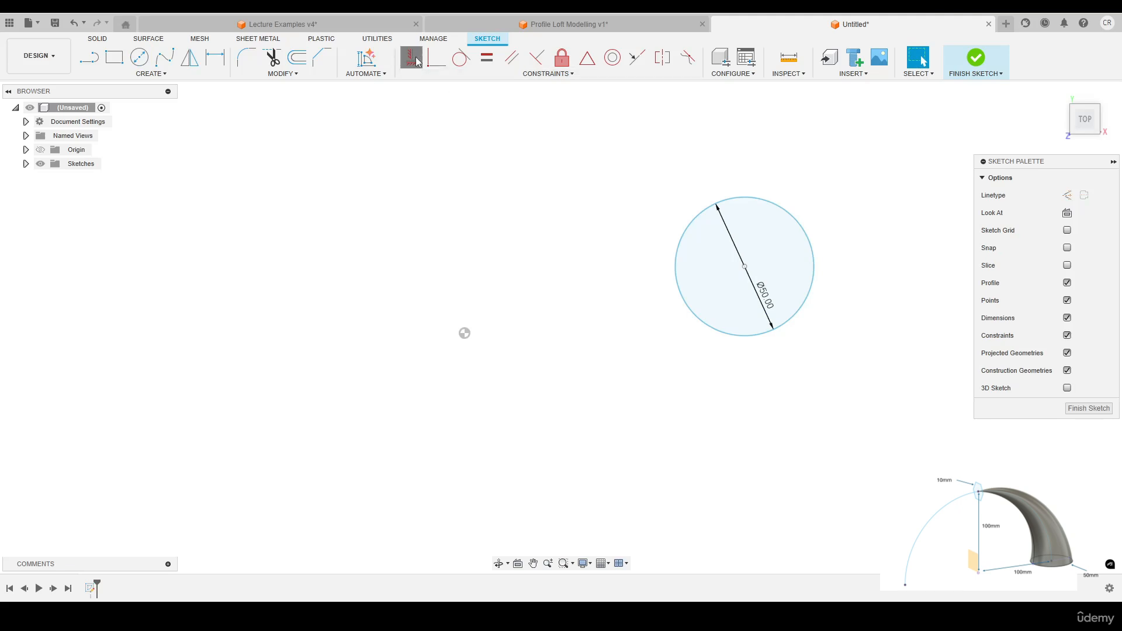
left_click(465, 334)
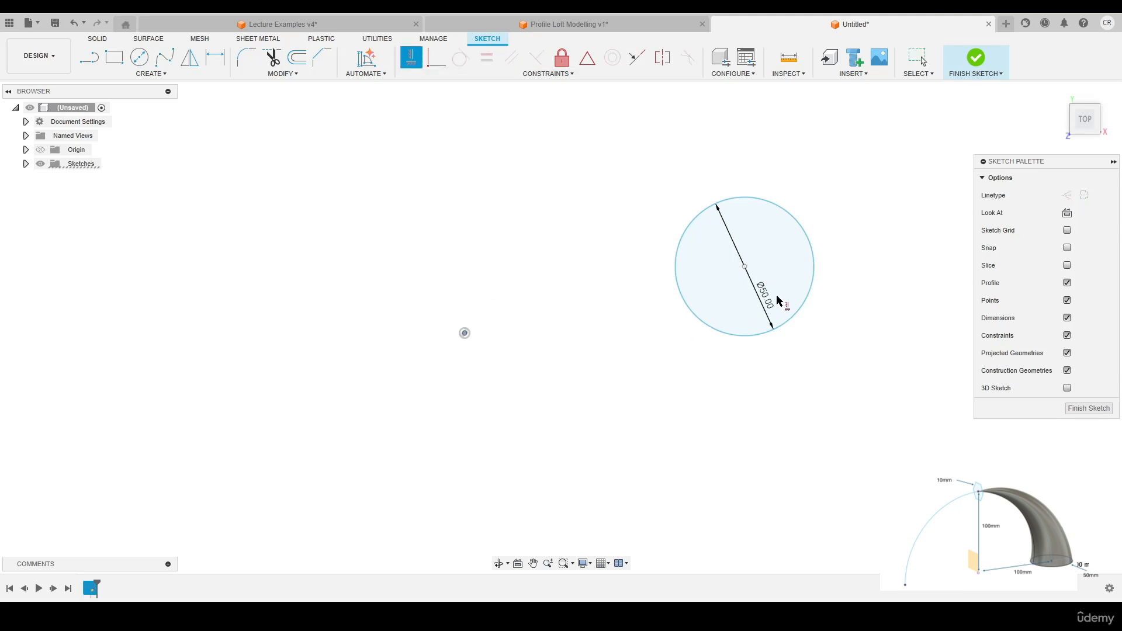
left_click(744, 266)
key("Escape")
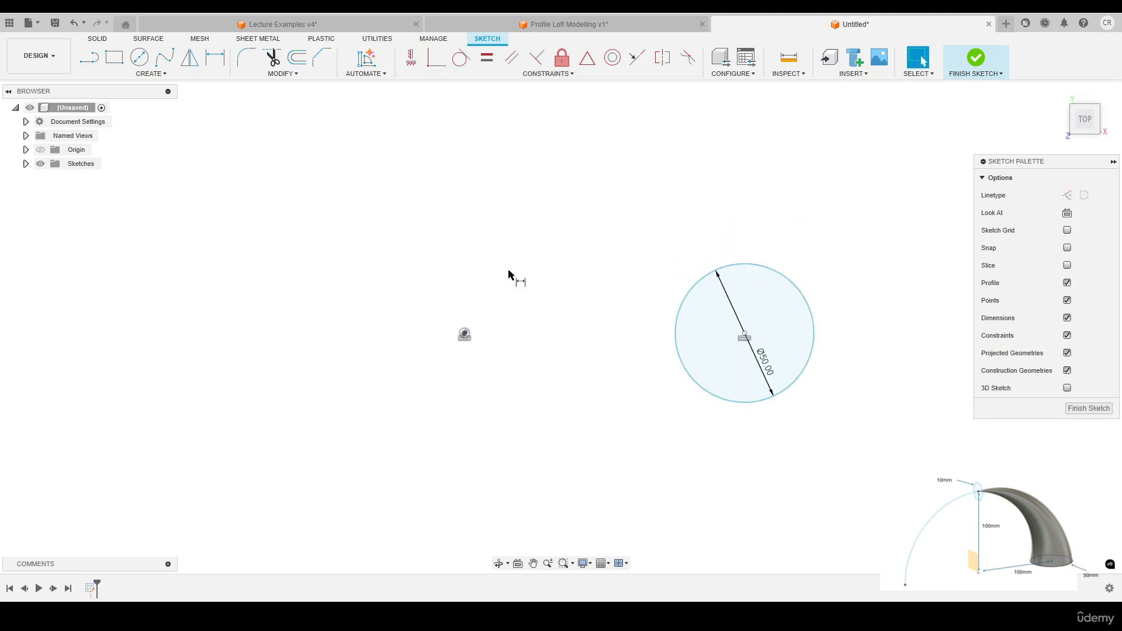
Dimension the circle's centre 100 mm from the origin and finish the sketch
key("d")
left_click(465, 334)
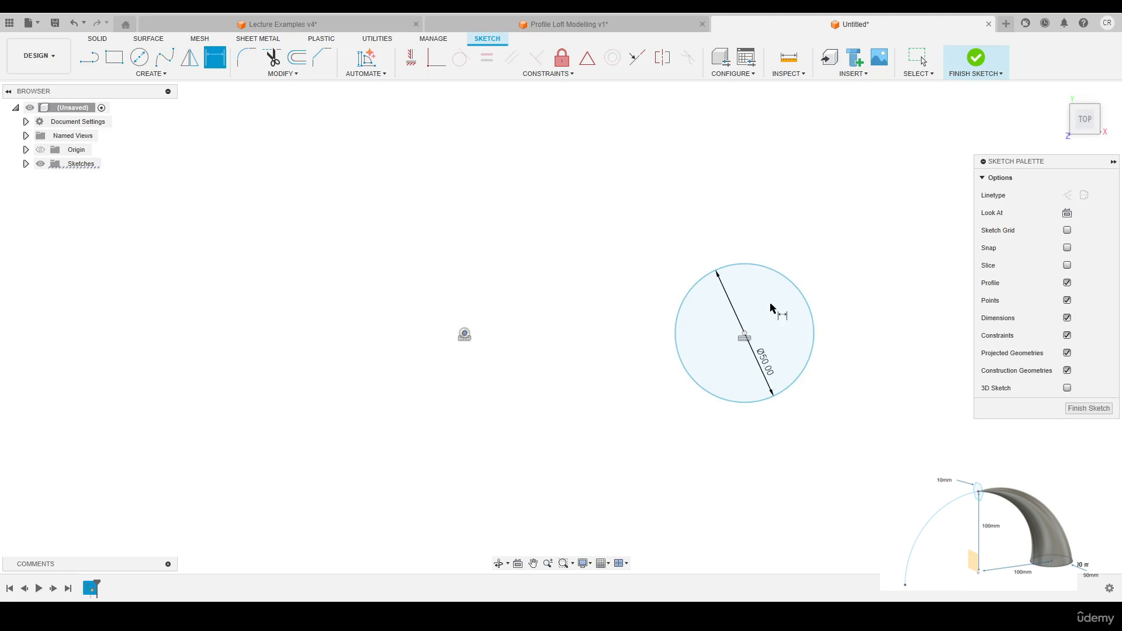
left_click(745, 335)
left_click(619, 409)
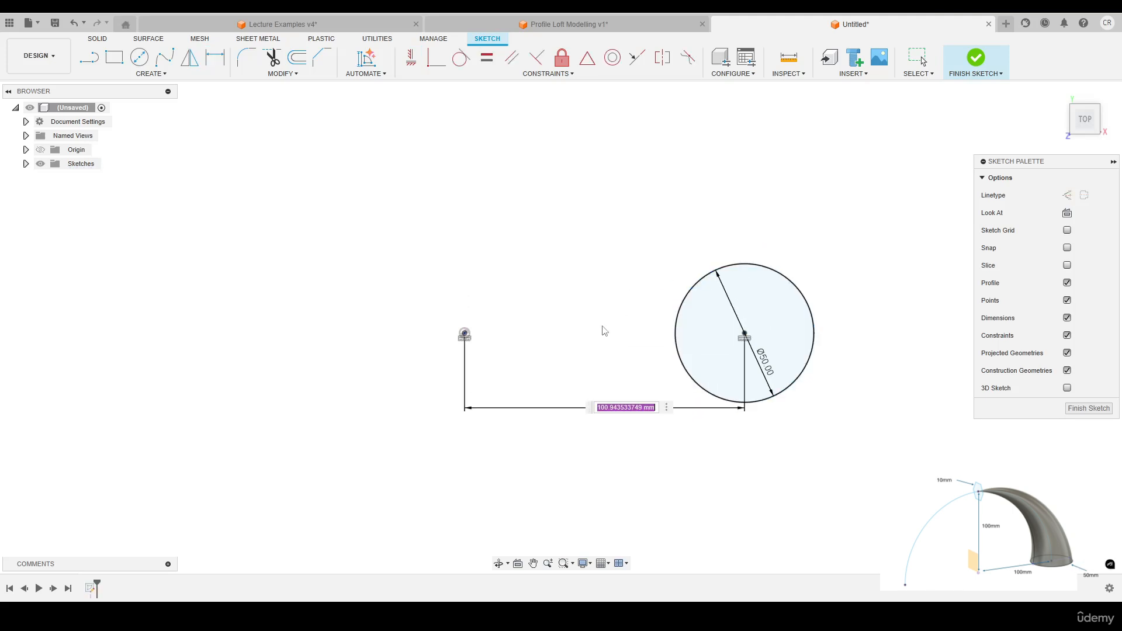
key("Return")
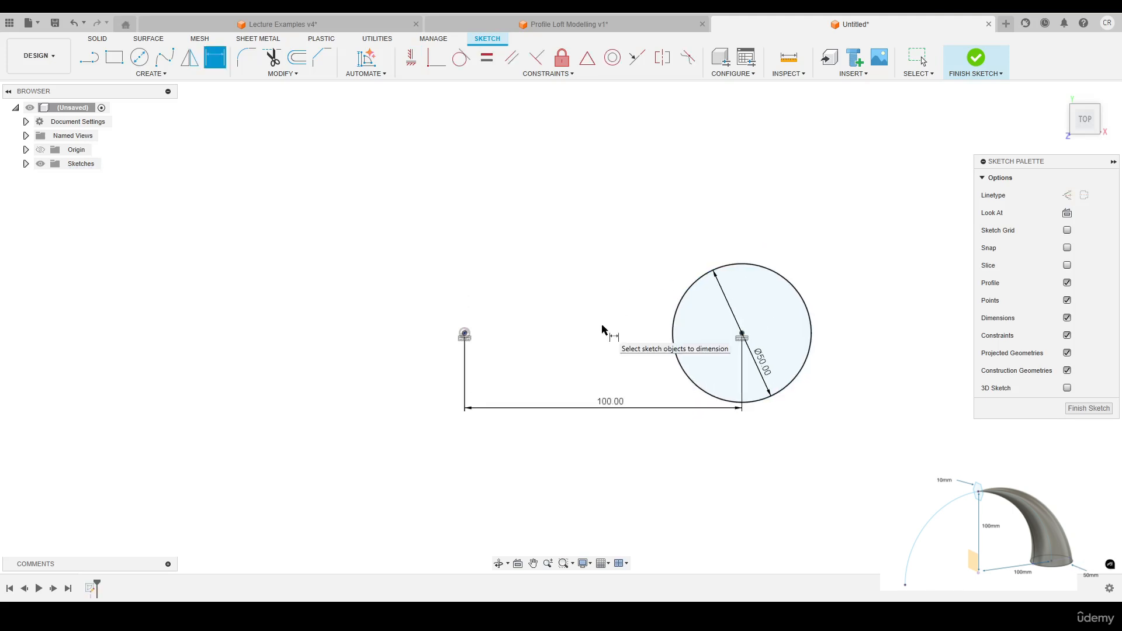
key("Escape")
left_click(973, 59)
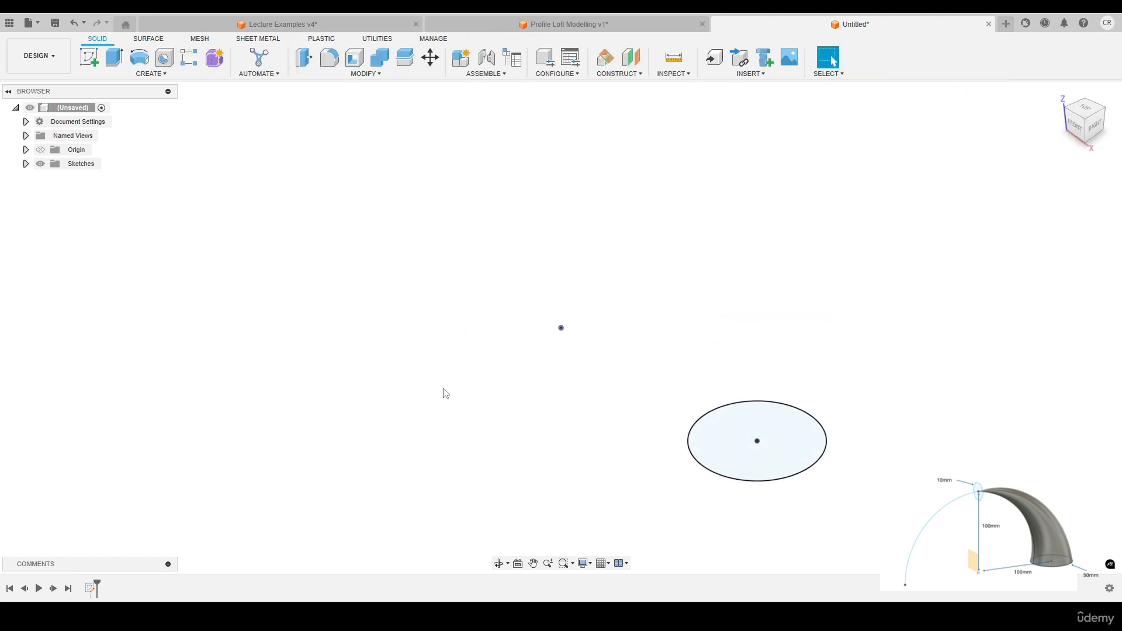
Start a sketch on the vertical YZ plane and draw a six-sided circumscribed polygon with a 10 mm radius above the origin
key("c")
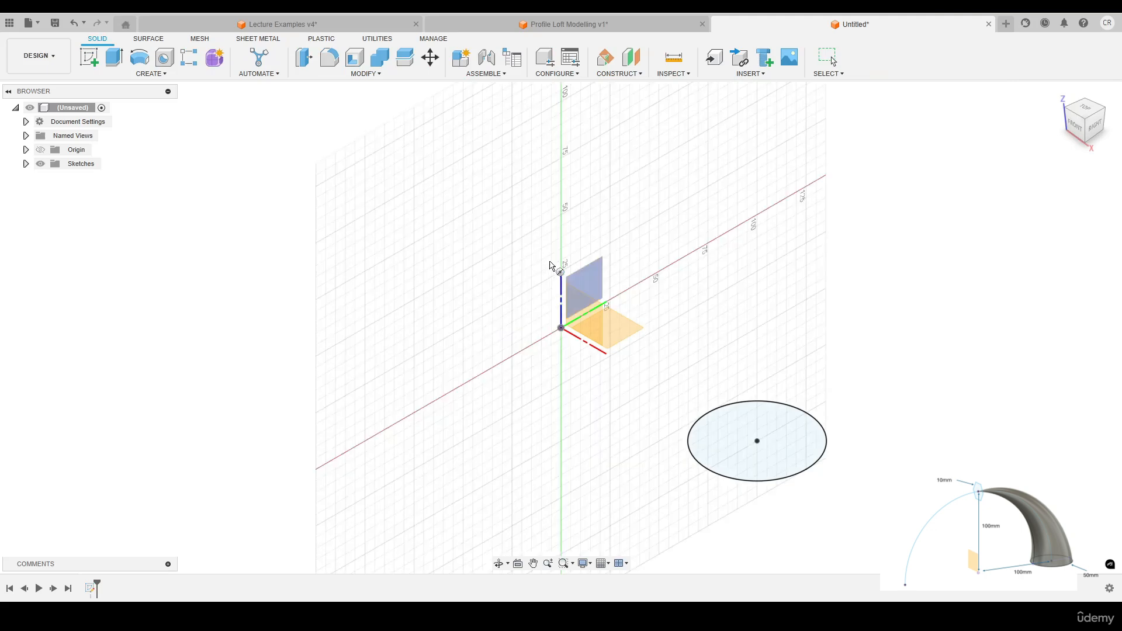
left_click(599, 272)
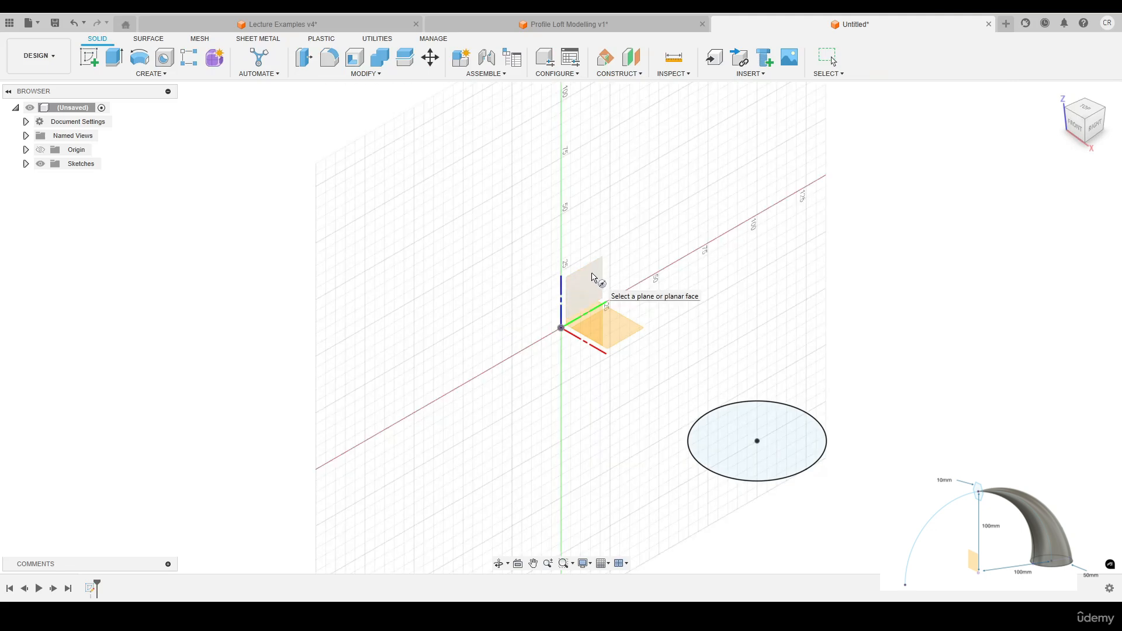
left_click(592, 276)
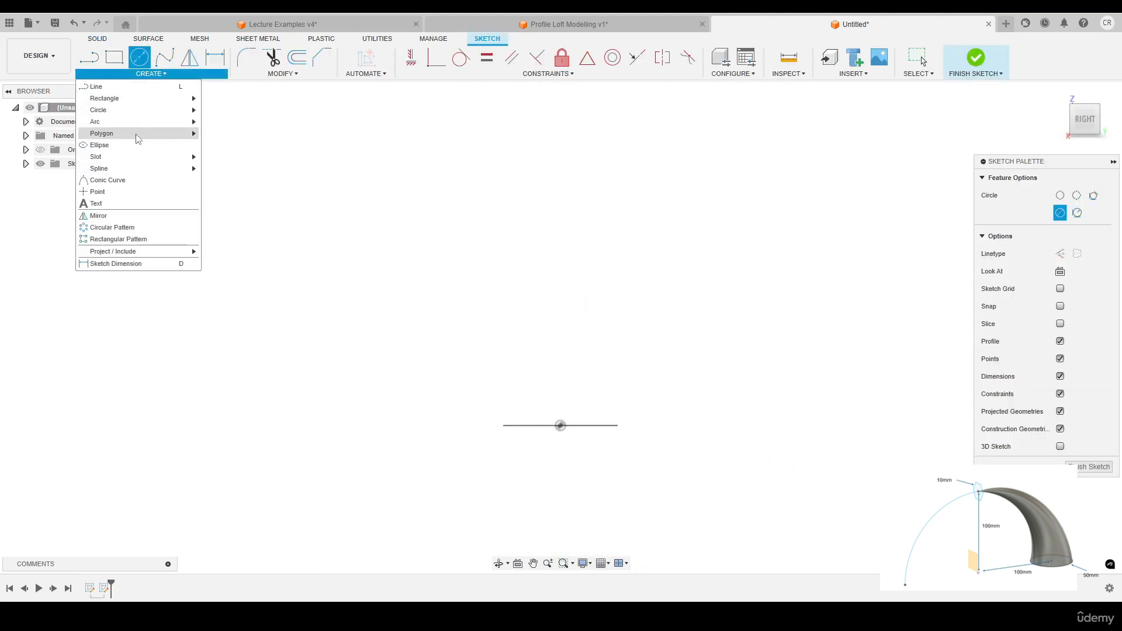
mouse_move(167, 133)
left_click(236, 134)
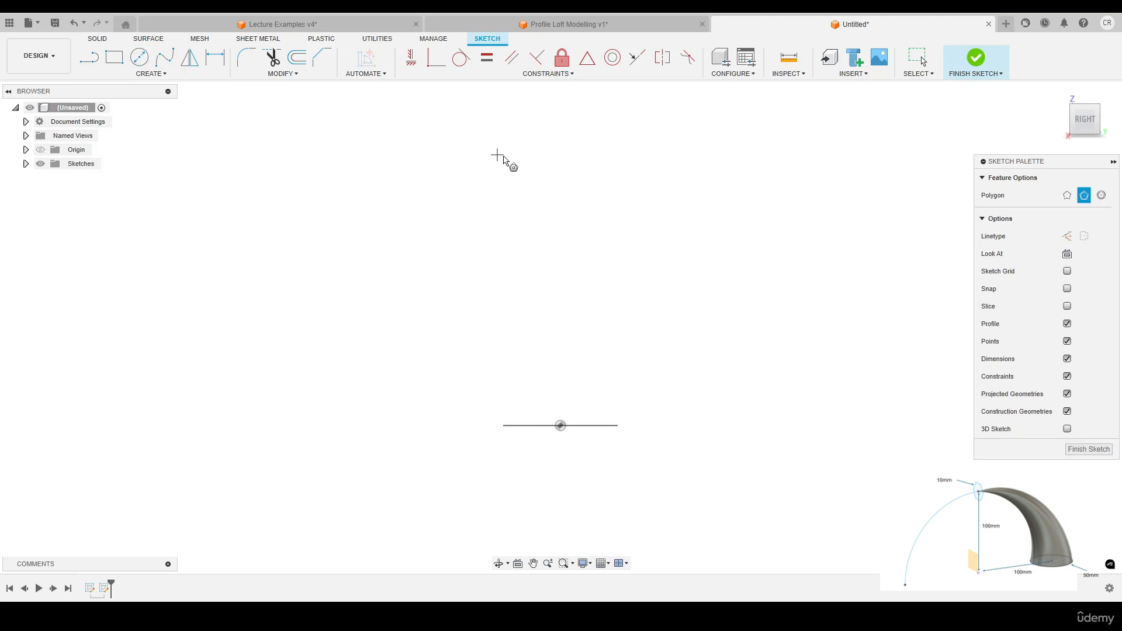
left_click(617, 222)
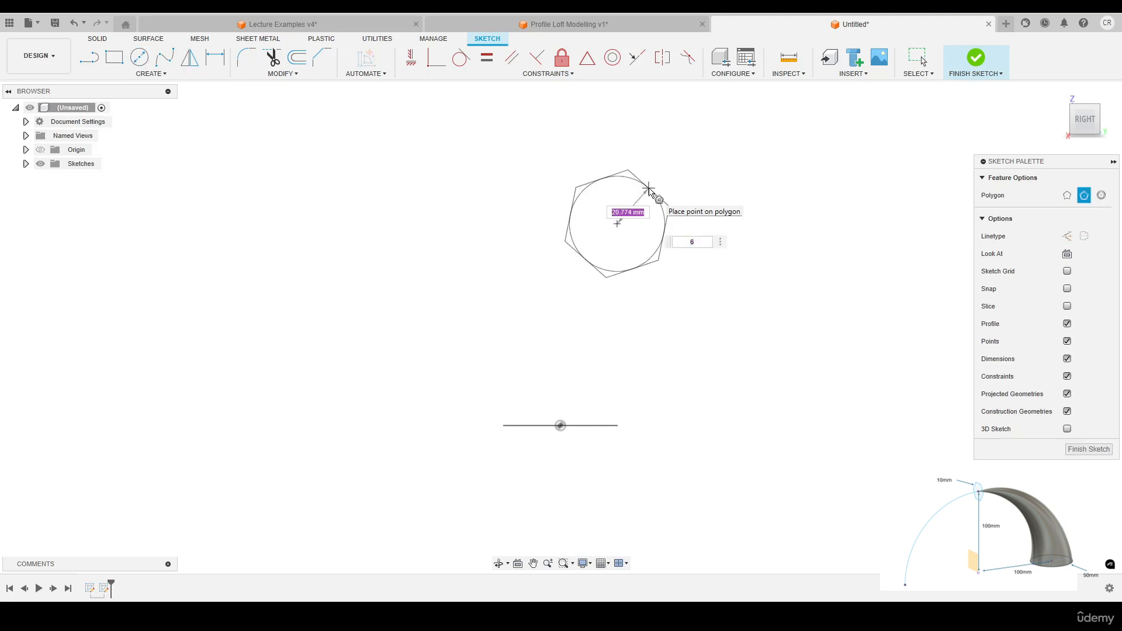
type("10")
key("Return")
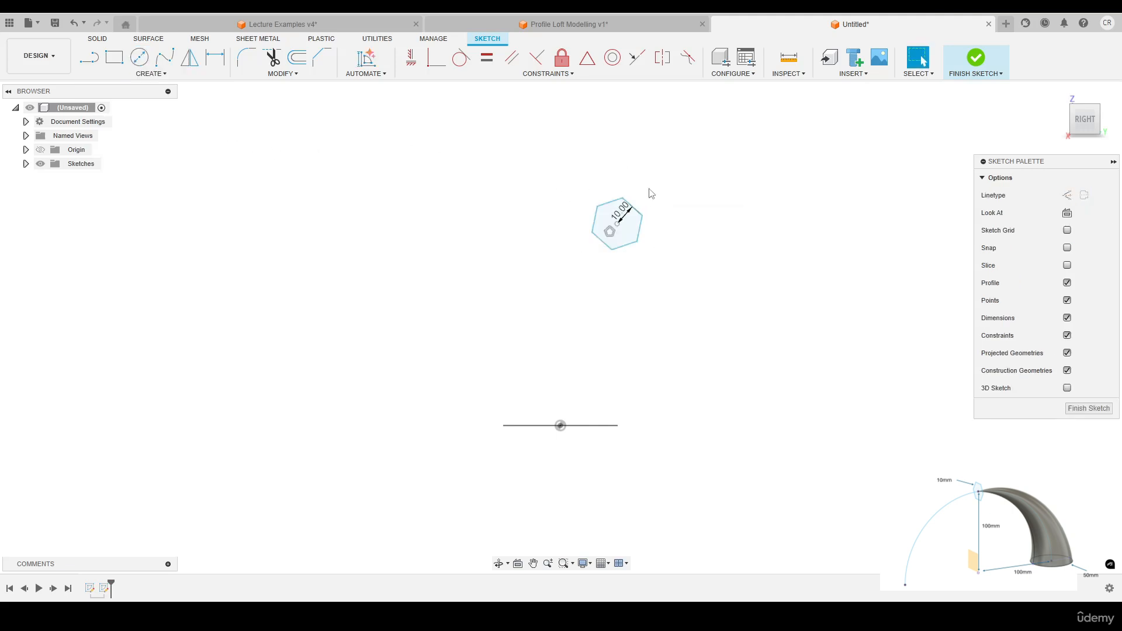
Align the hexagon's centre vertically with the sketch origin using a vertical constraint
left_click(411, 58)
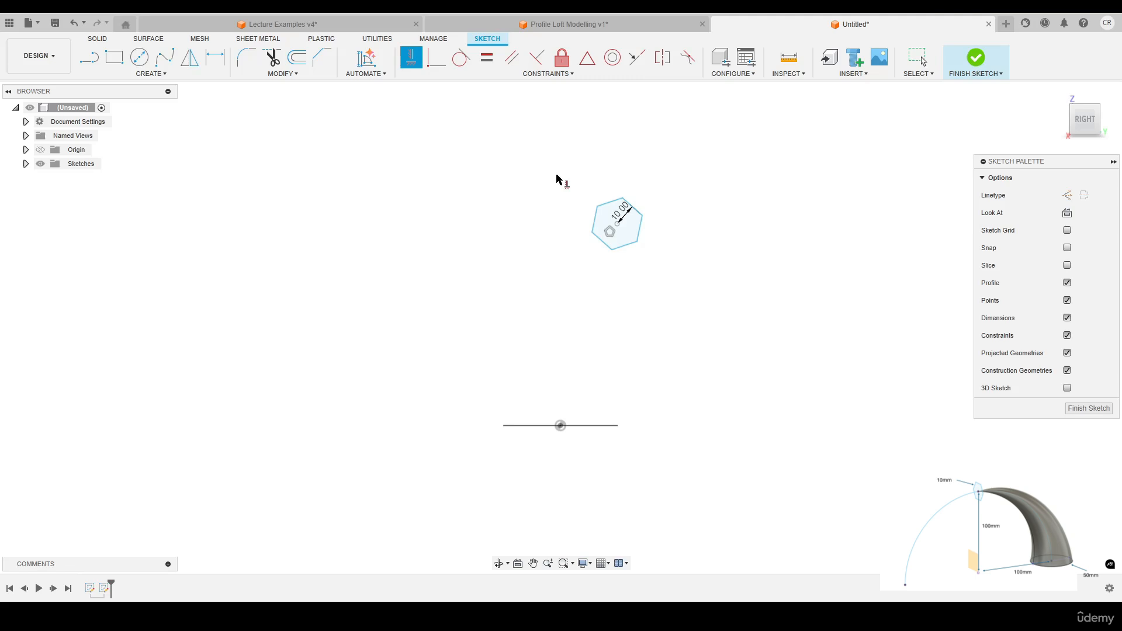
left_click(618, 230)
left_click(560, 425)
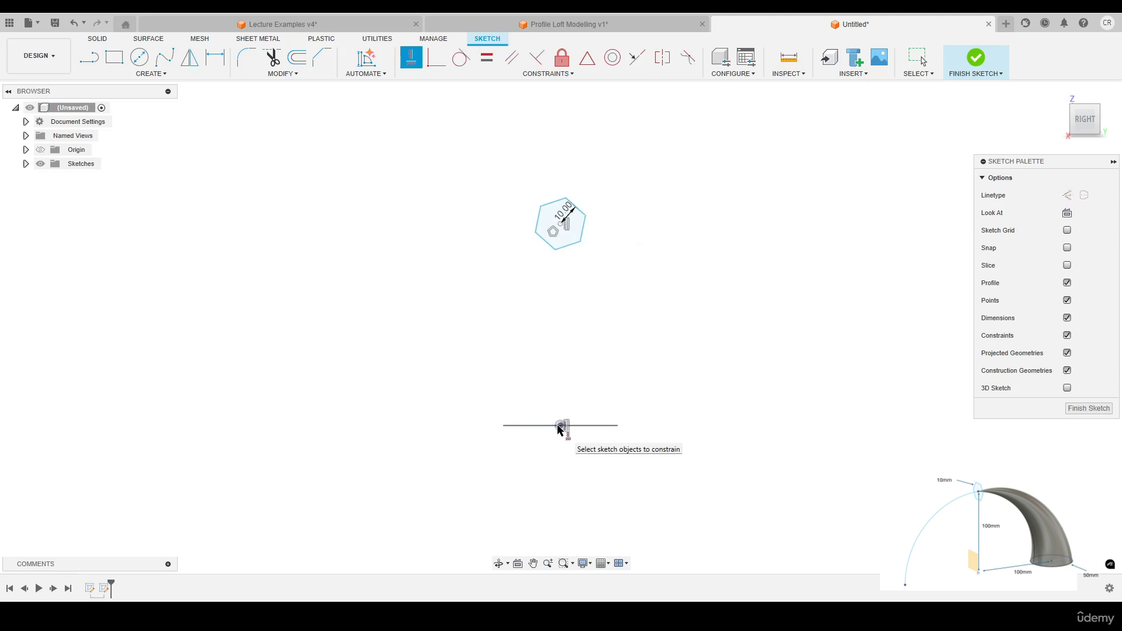
key("Escape")
Dimension the hexagon's centre 100 mm above the origin
key("d")
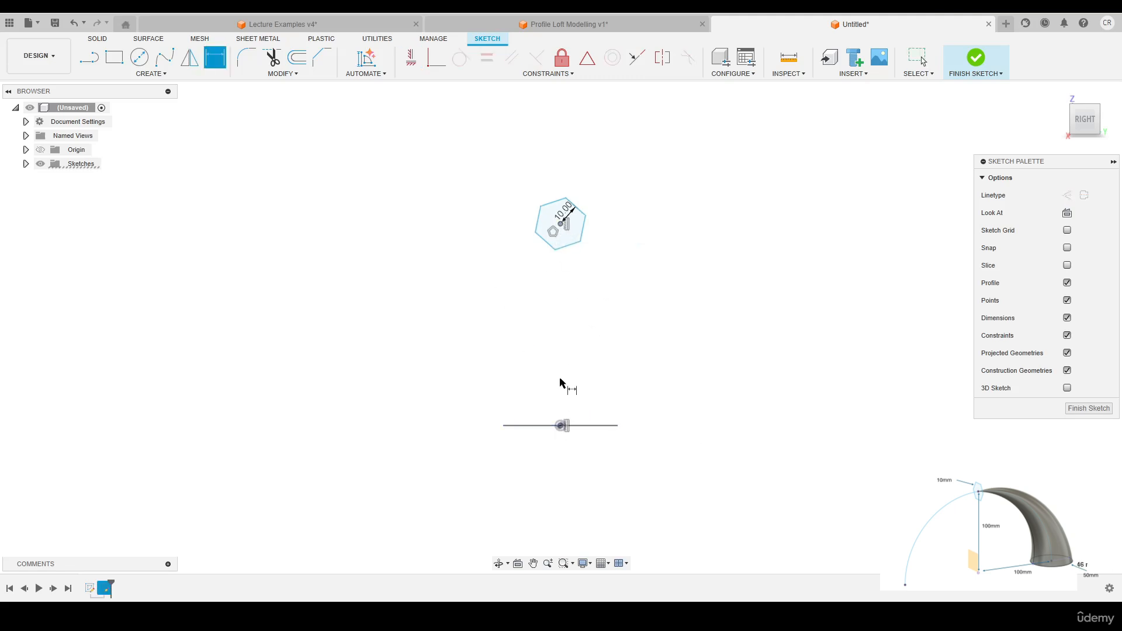
left_click(560, 426)
left_click(561, 223)
left_click(416, 333)
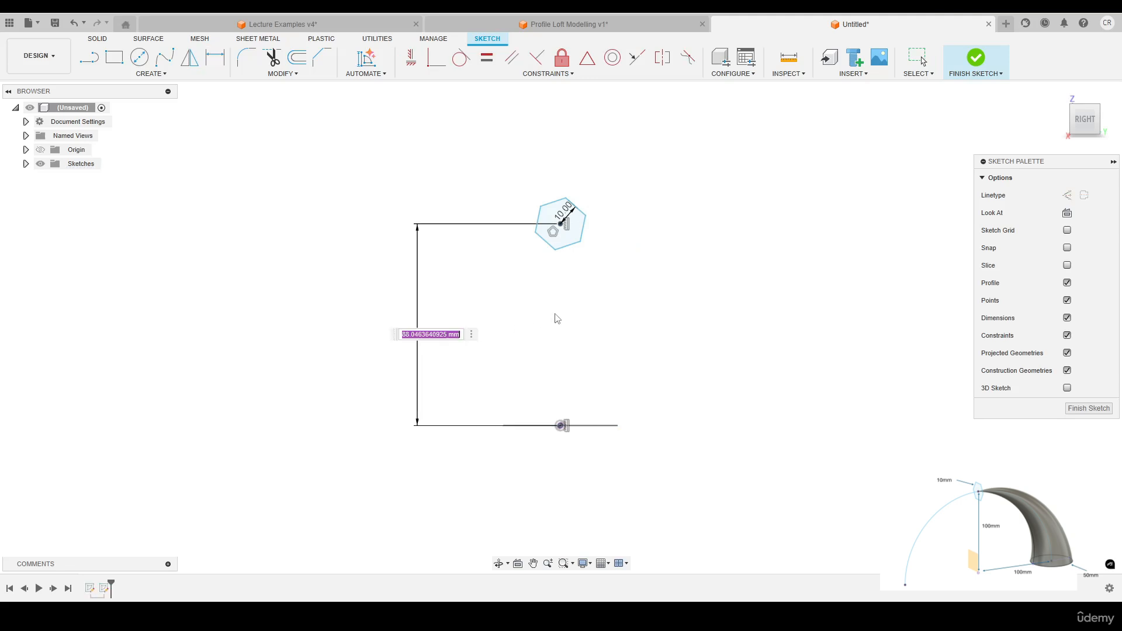
type("100")
key("Return")
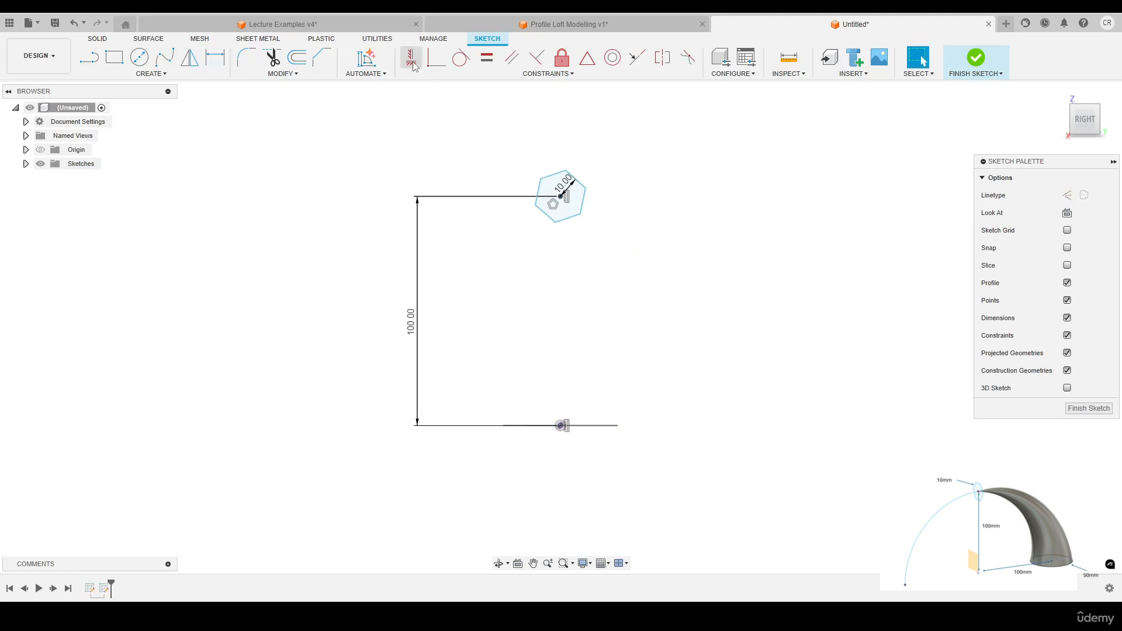
Constrain the hexagon's upper edge to be horizontal and finish the sketch
right_click(647, 147)
left_click(682, 146)
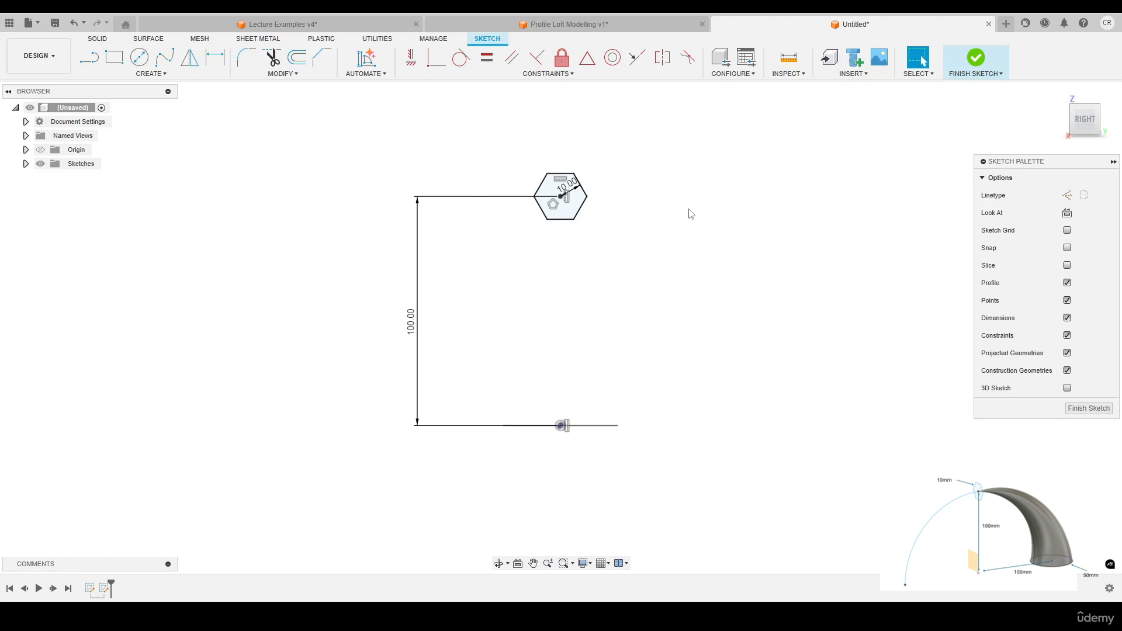
left_click(978, 59)
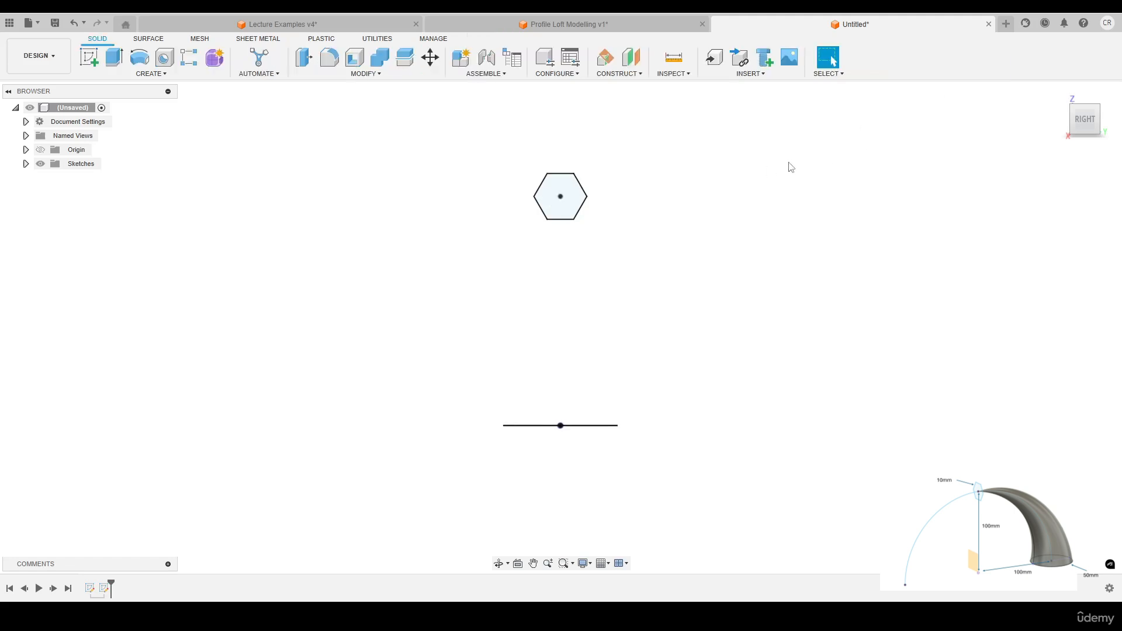
mouse_move(789, 168)
middle_mouse_down("shift")
mouse_move(706, 193)
mouse_move(764, 210)
mouse_move(786, 231)
mouse_move(751, 214)
middle_mouse_up("shift")
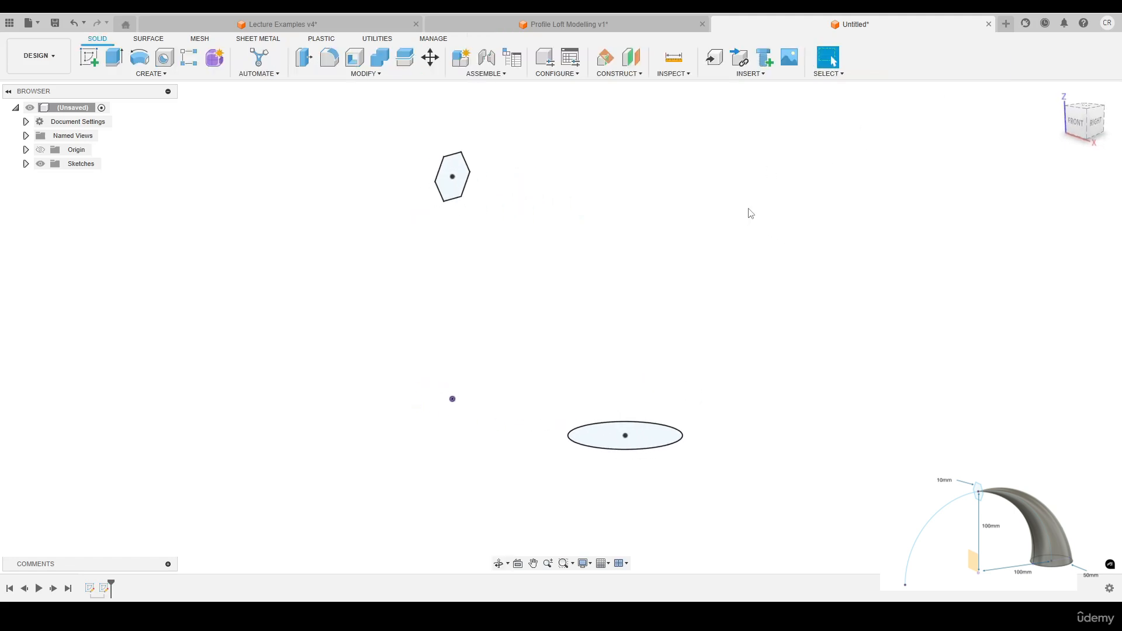
left_click(150, 74)
left_click(108, 170)
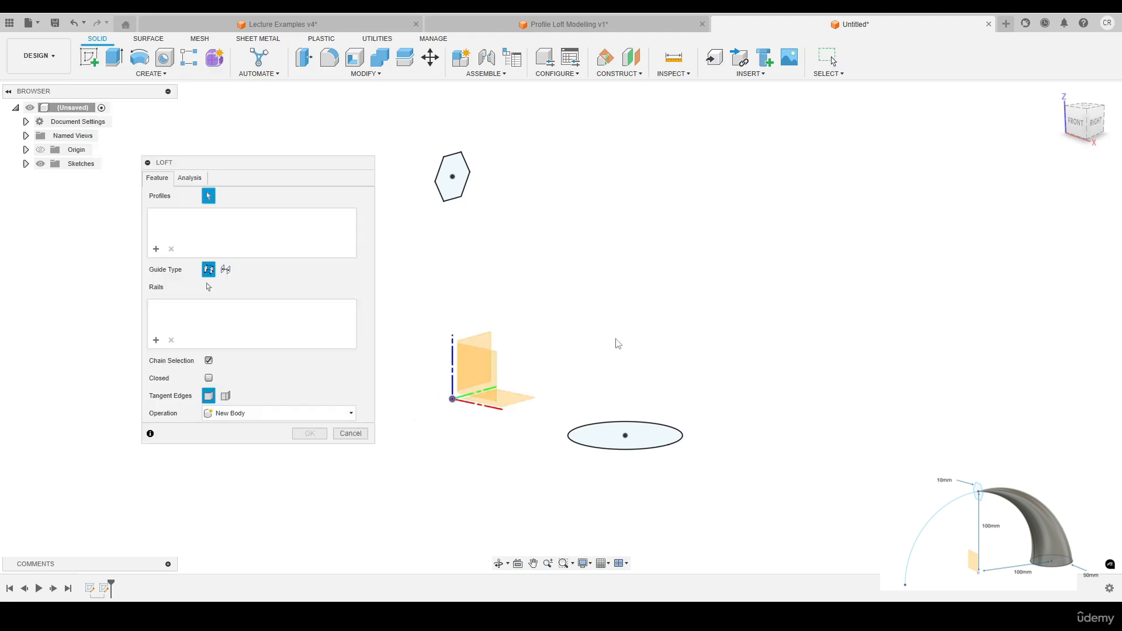
left_click(603, 437)
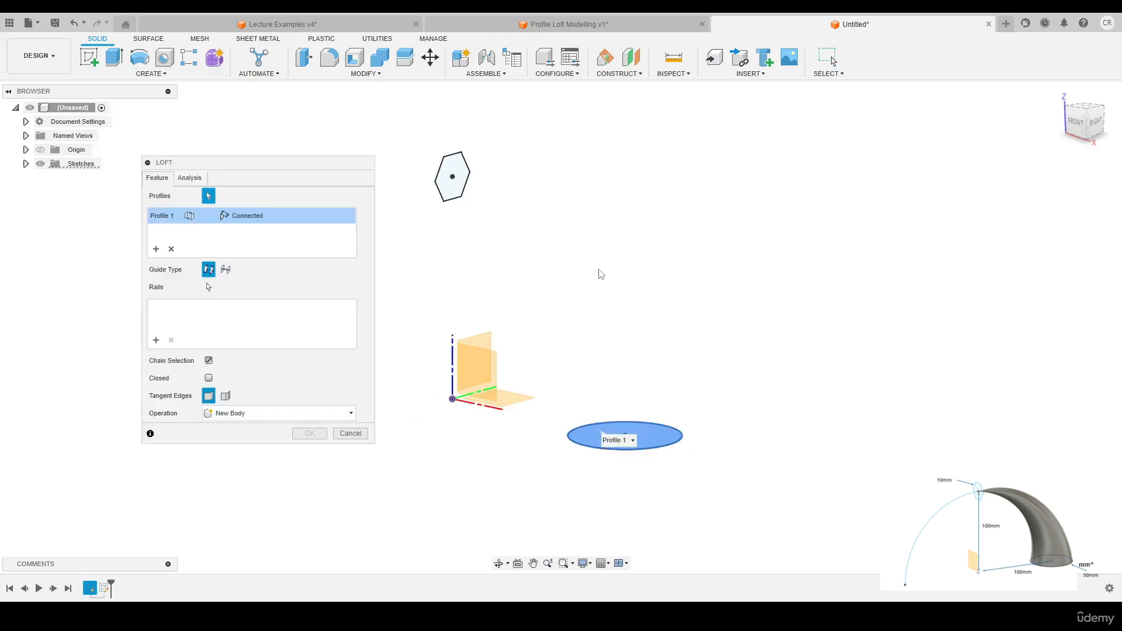
left_click(460, 160)
left_click_drag(278, 171, 864, 128)
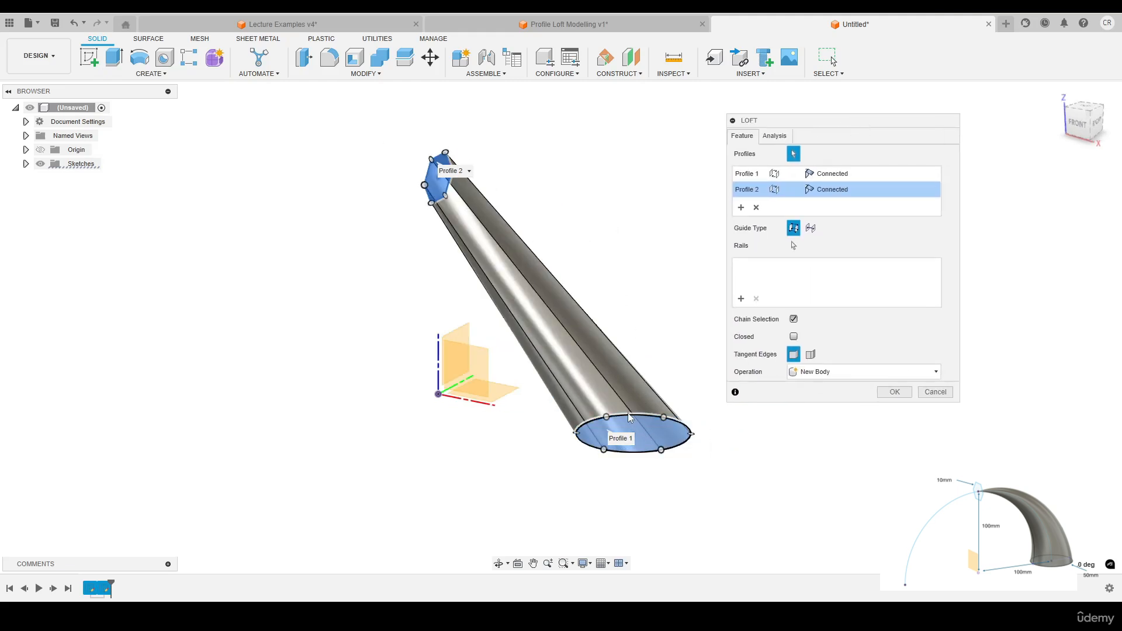
middle_click_drag(579, 390, 586, 197, "shift")
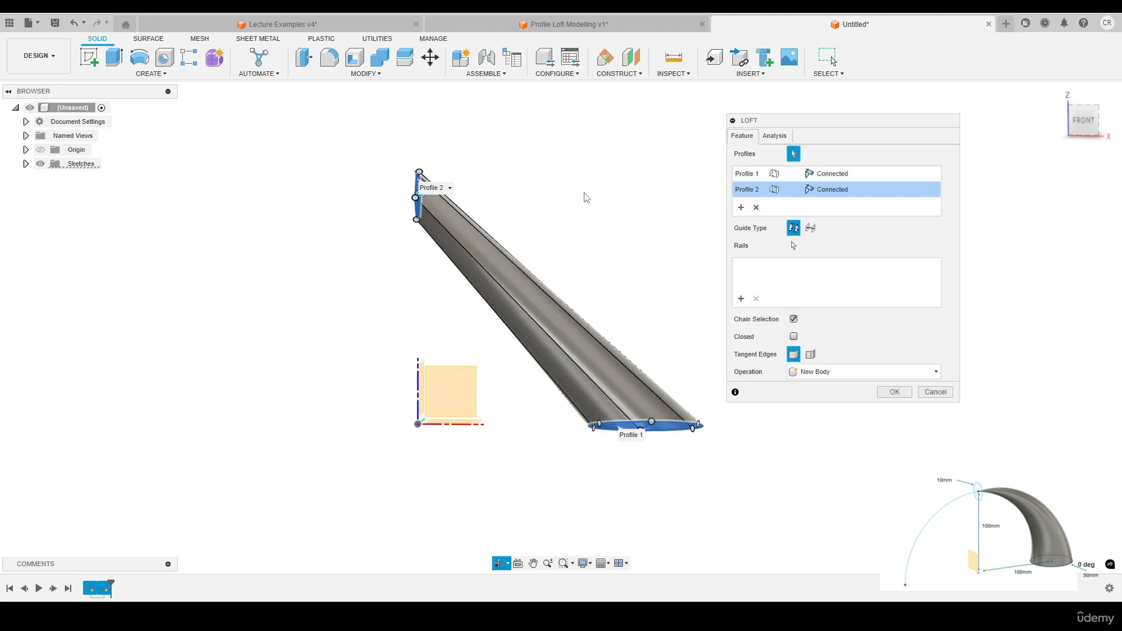
scroll(530, 234, "up", 2)
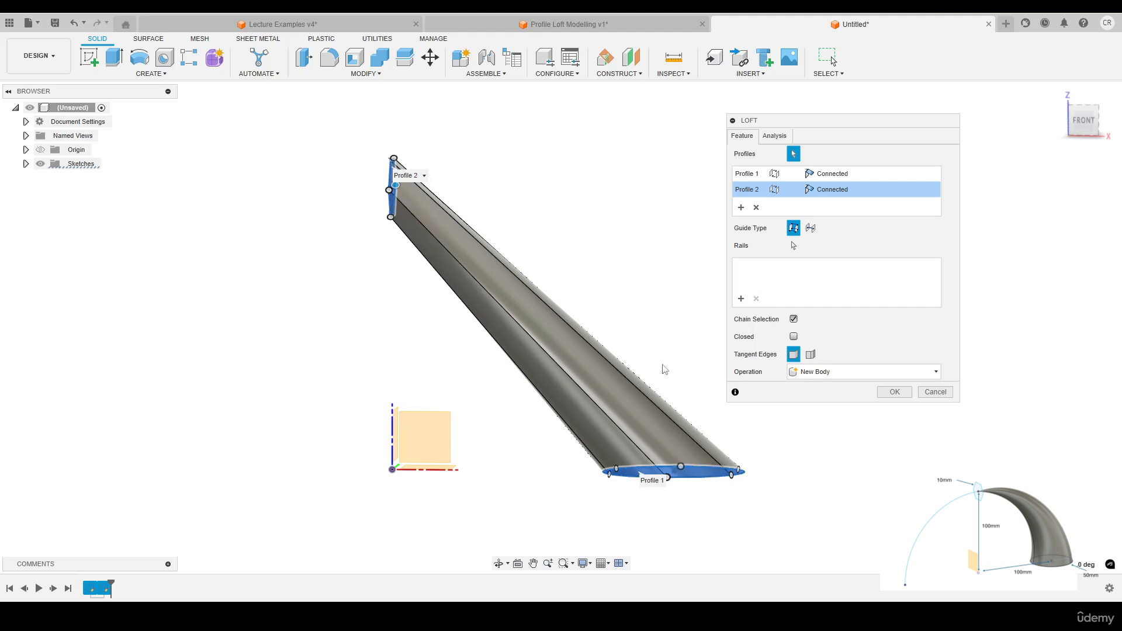
scroll(547, 255, "down", 2)
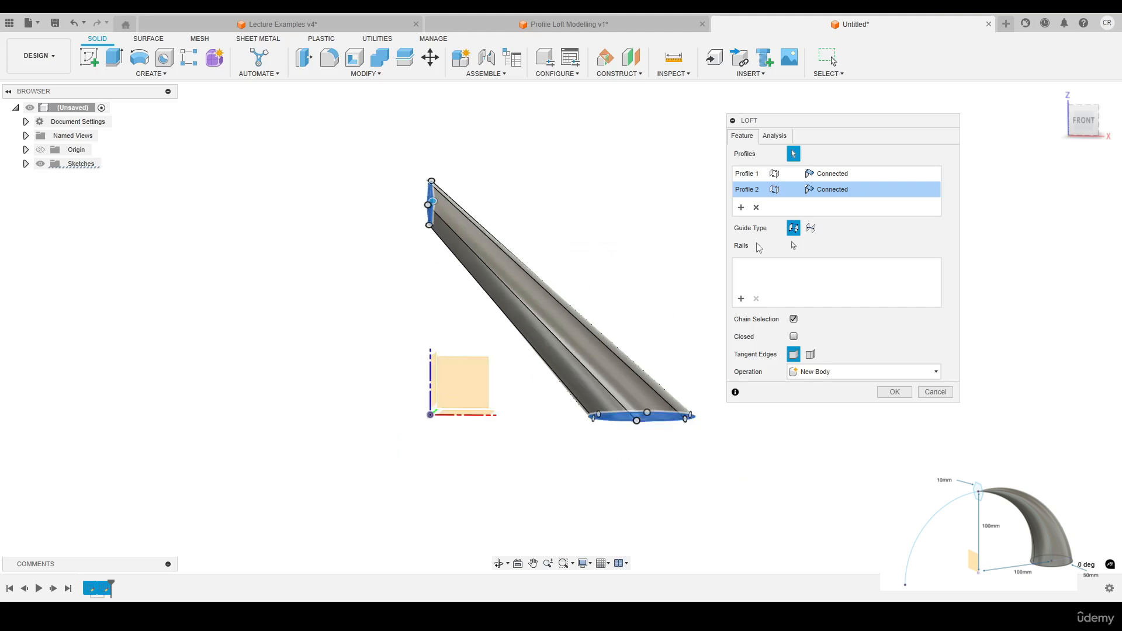
left_click(810, 228)
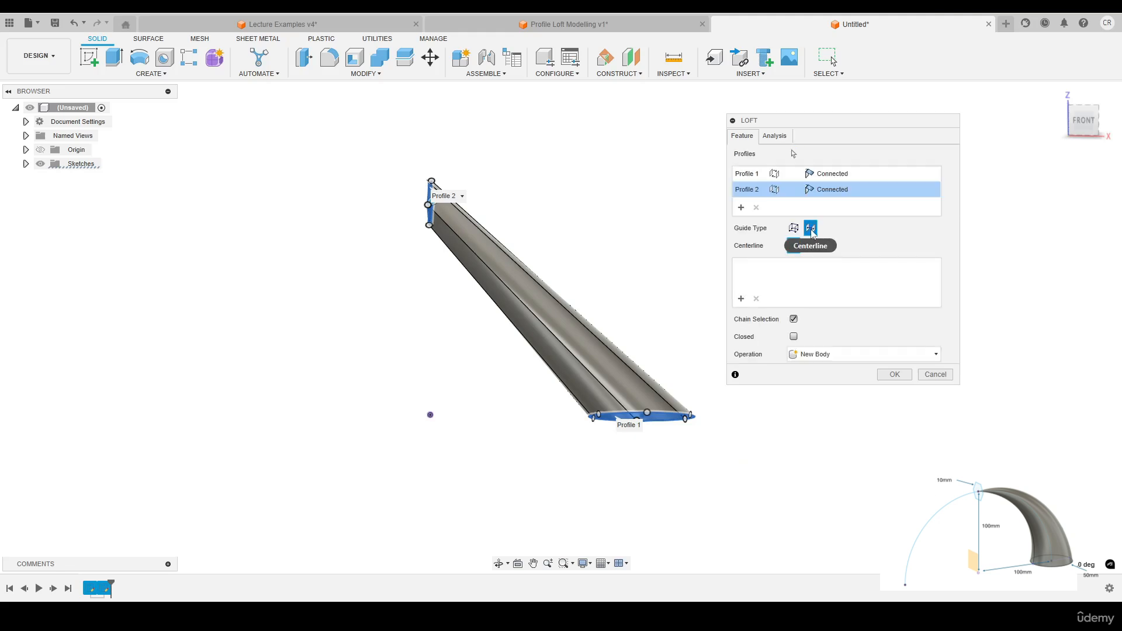
left_click(935, 375)
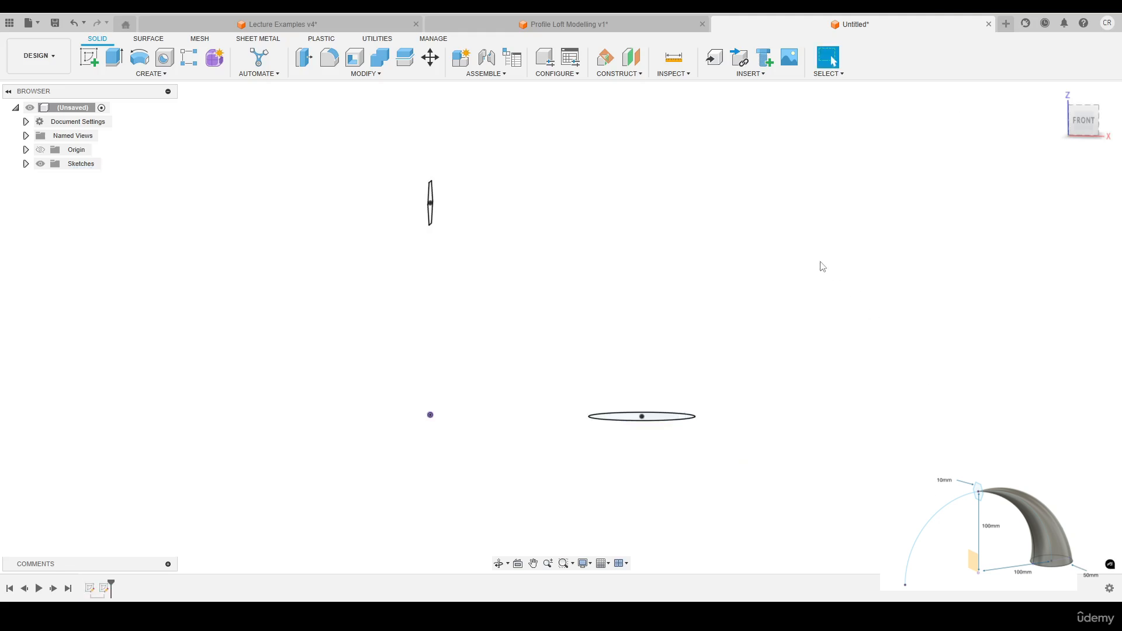
Start a new sketch on the vertical XZ plane, which passes through the centres of both profiles
mouse_move(819, 263)
middle_mouse_down("shift")
mouse_move(755, 242)
mouse_move(751, 253)
middle_mouse_up("shift")
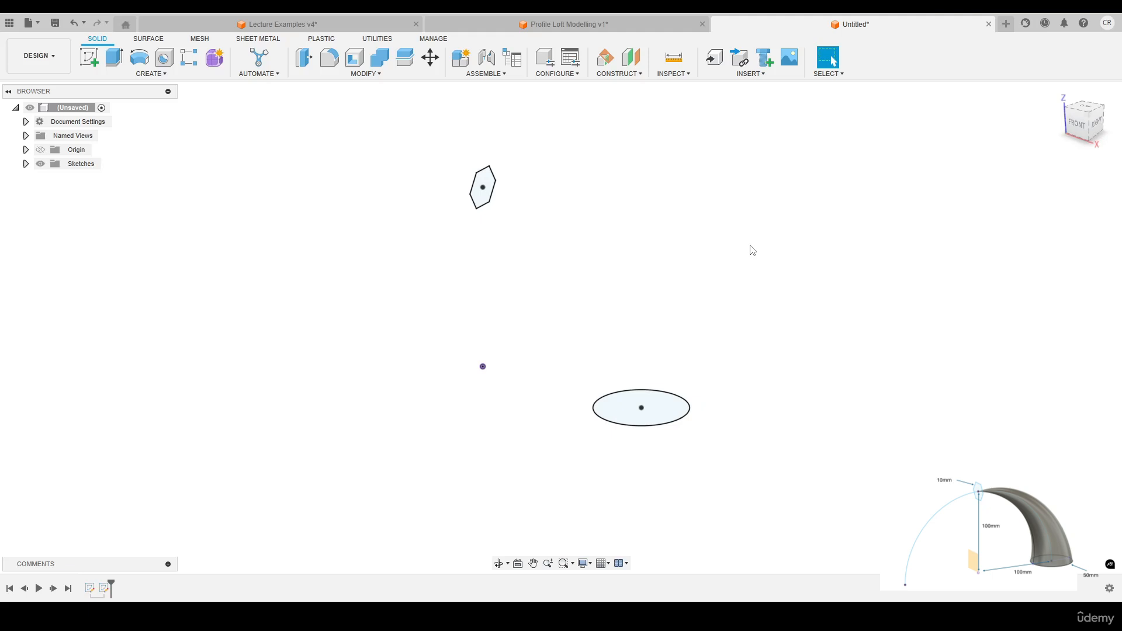
key("c")
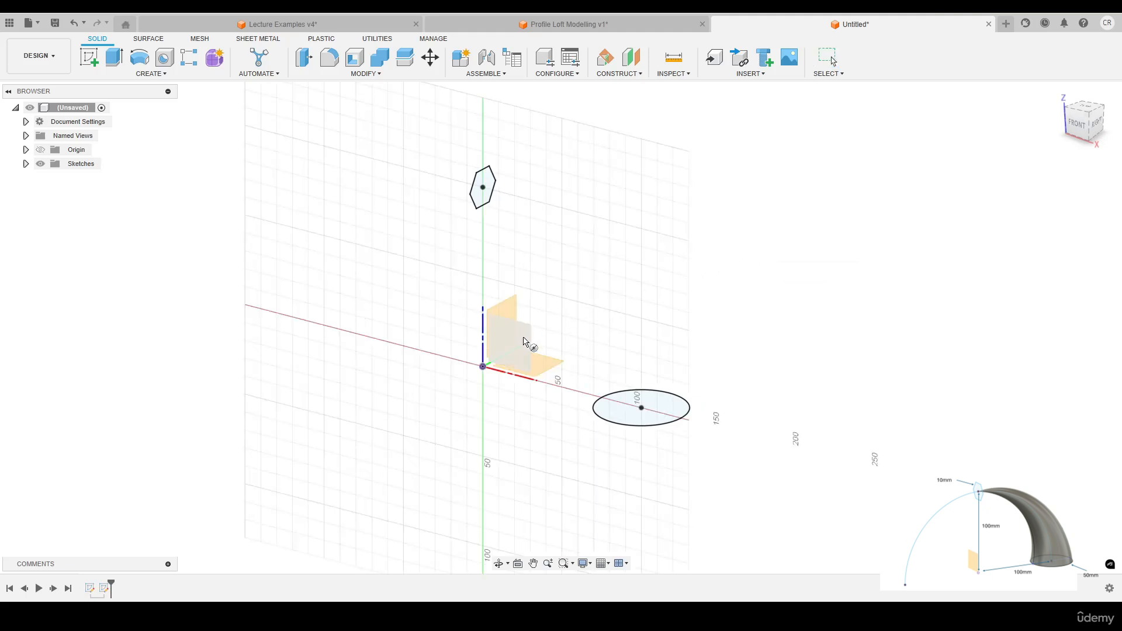
left_click(524, 342)
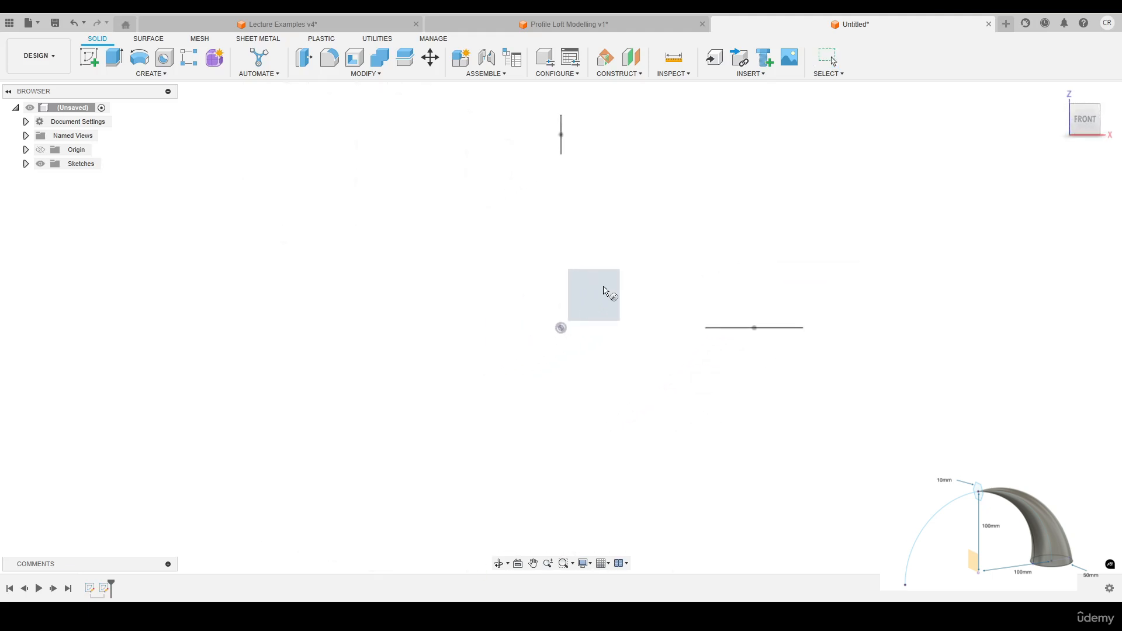
left_click(151, 74)
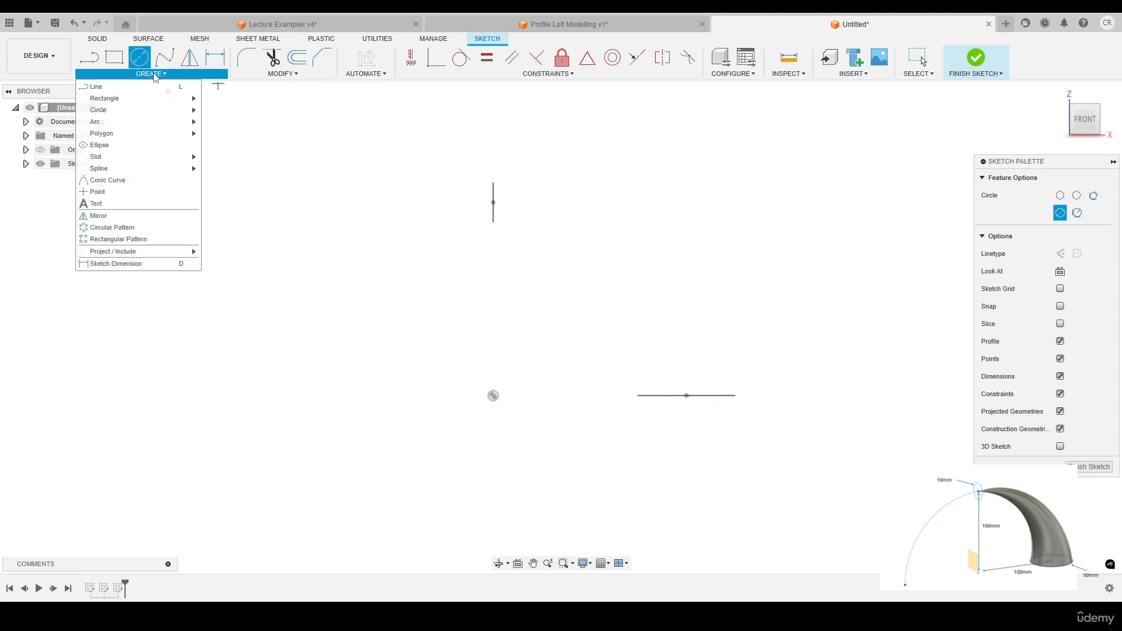
mouse_move(143, 121)
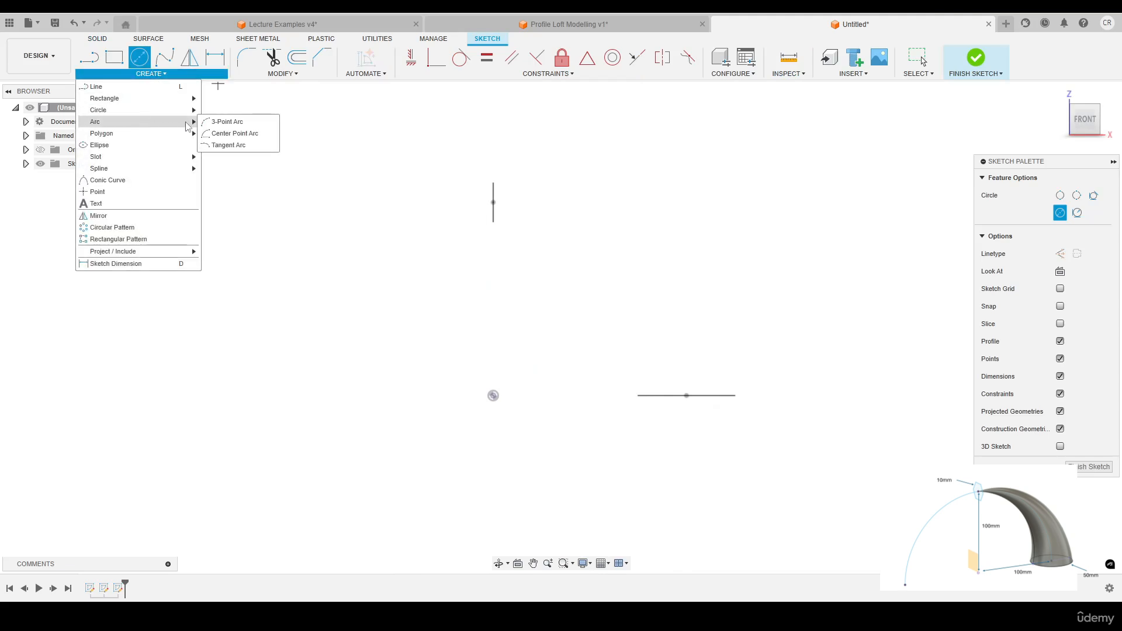
left_click(231, 133)
left_click(493, 396)
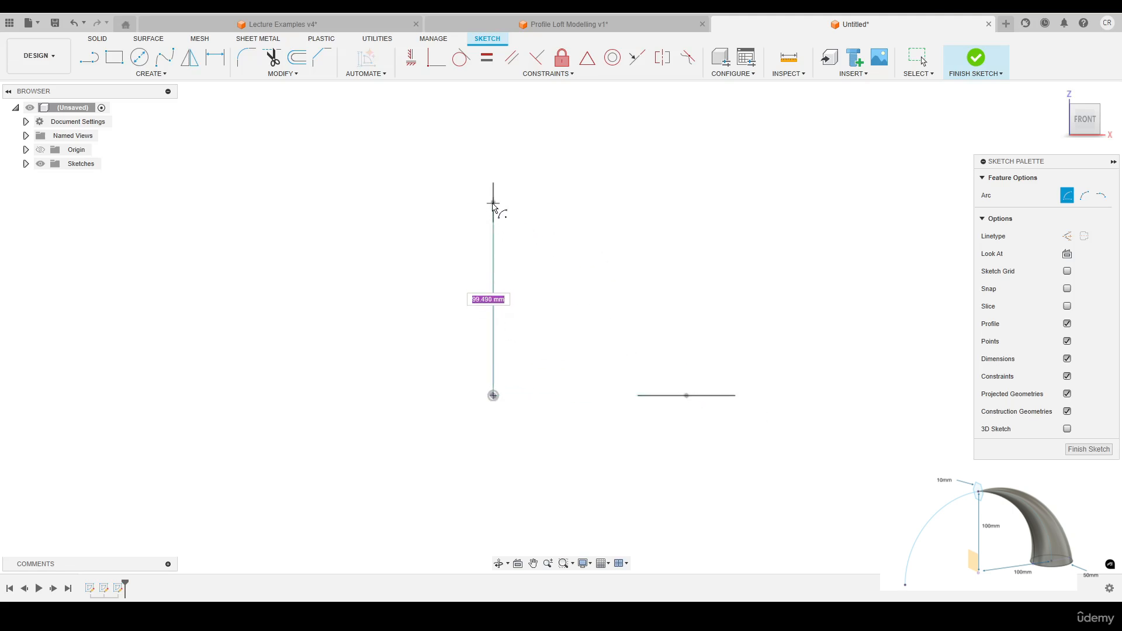
middle_click_drag(618, 317, 610, 339, "shift")
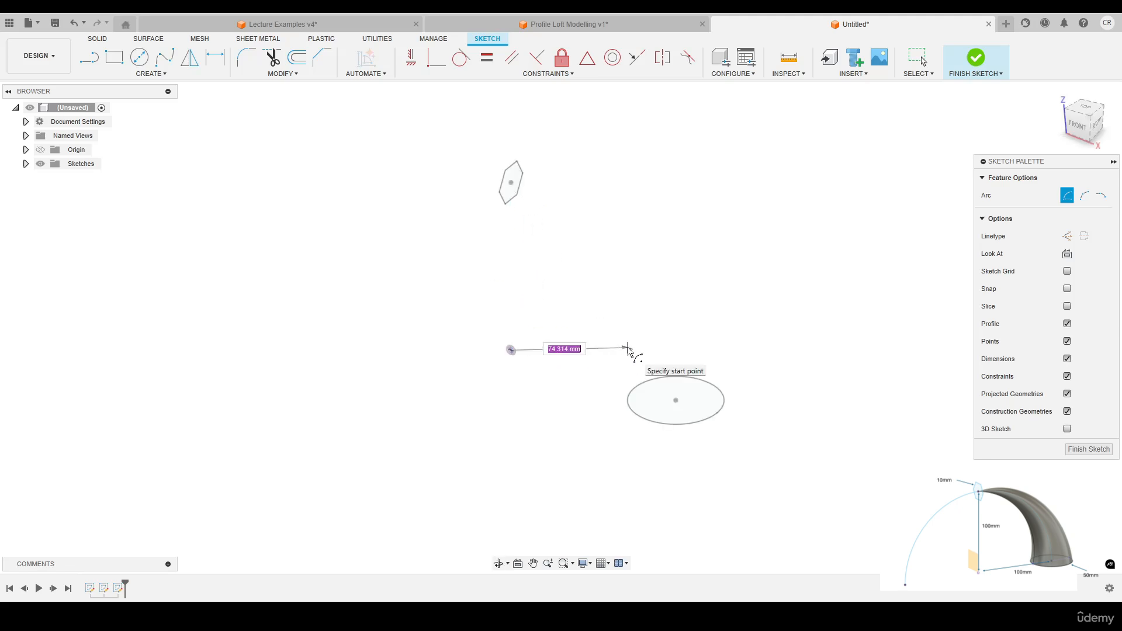
key("Escape")
Project the centre points of the hexagon and the circle into the sketch with the projection link kept on
key("p")
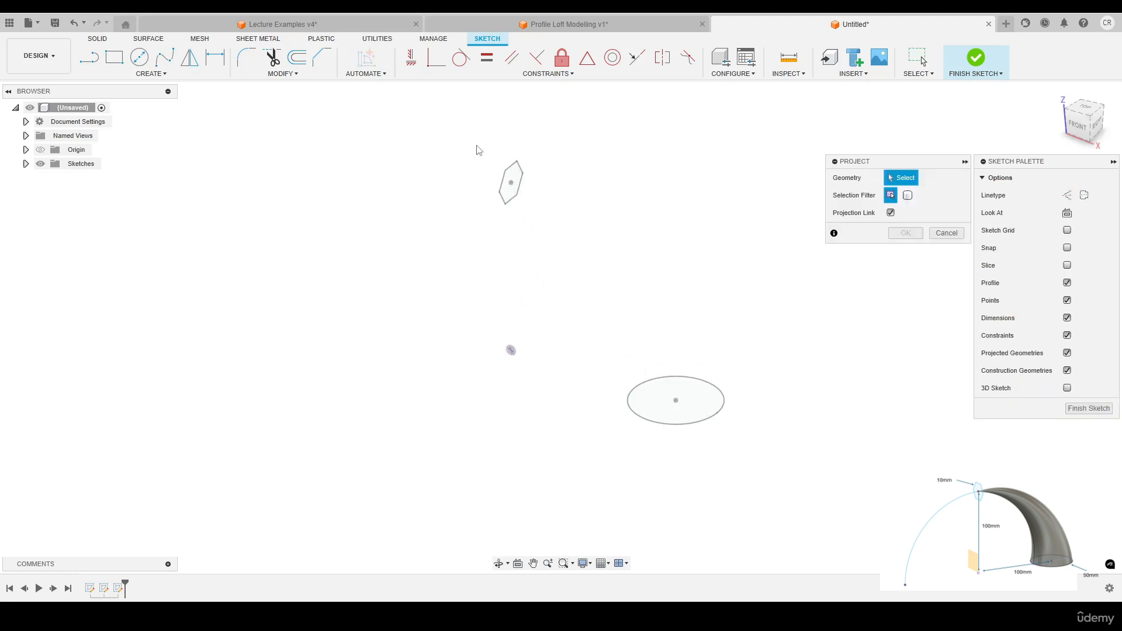
left_click(511, 184)
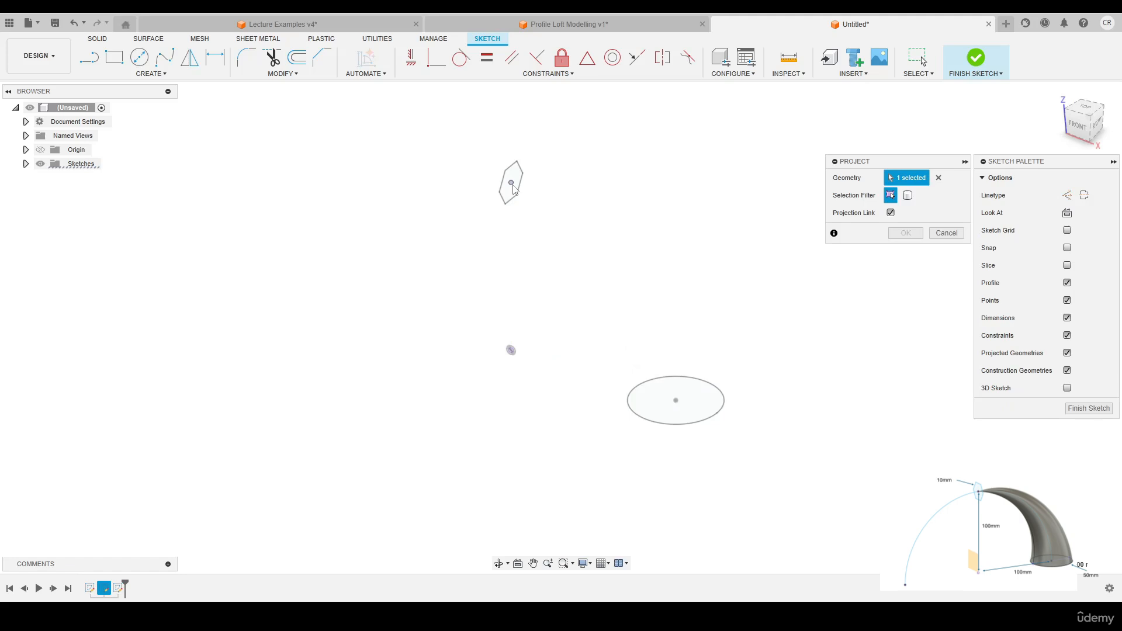
left_click(676, 401)
left_click(906, 233)
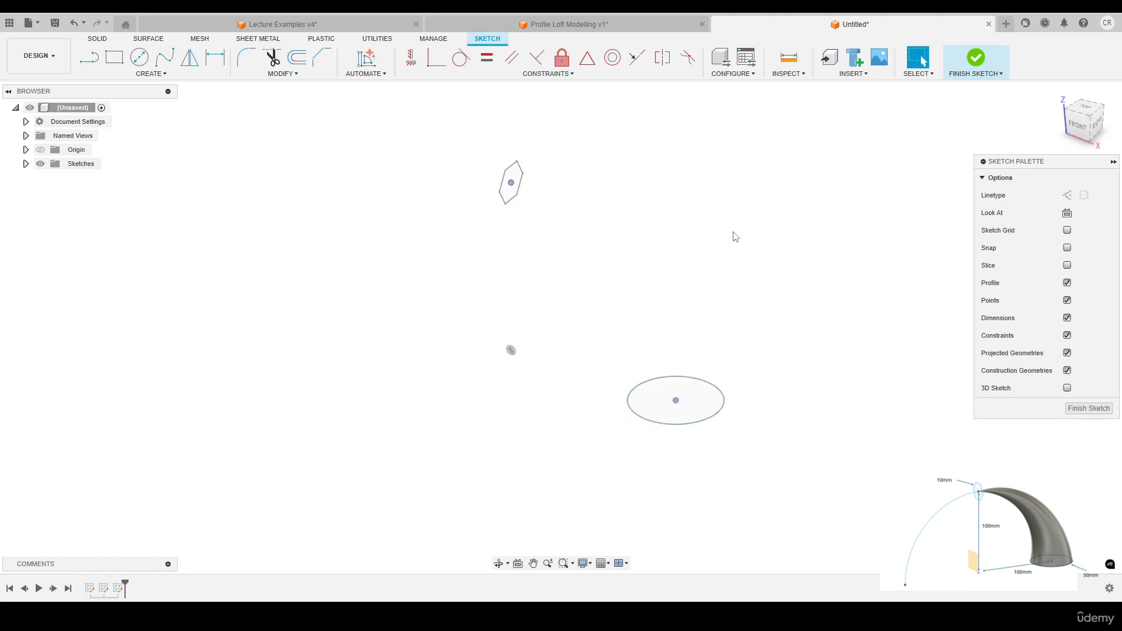
Draw a centre point arc around the origin from the hexagon's centre to the circle's centre and finish the sketch
middle_click_drag(709, 256, 706, 233, "shift")
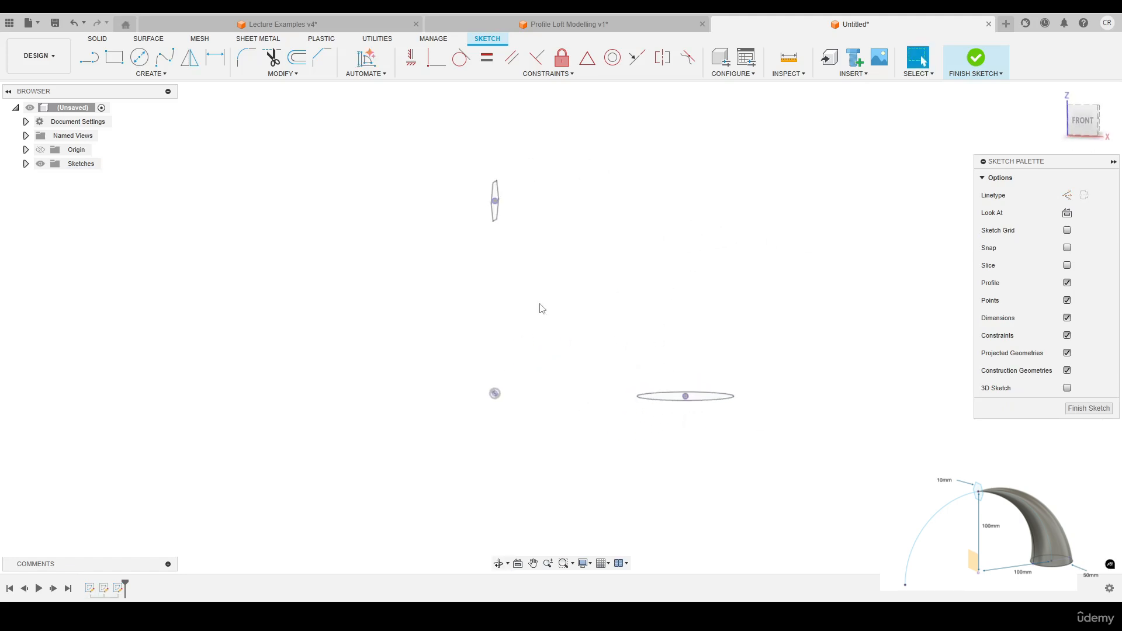
left_click(152, 73)
mouse_move(140, 132)
left_click(264, 142)
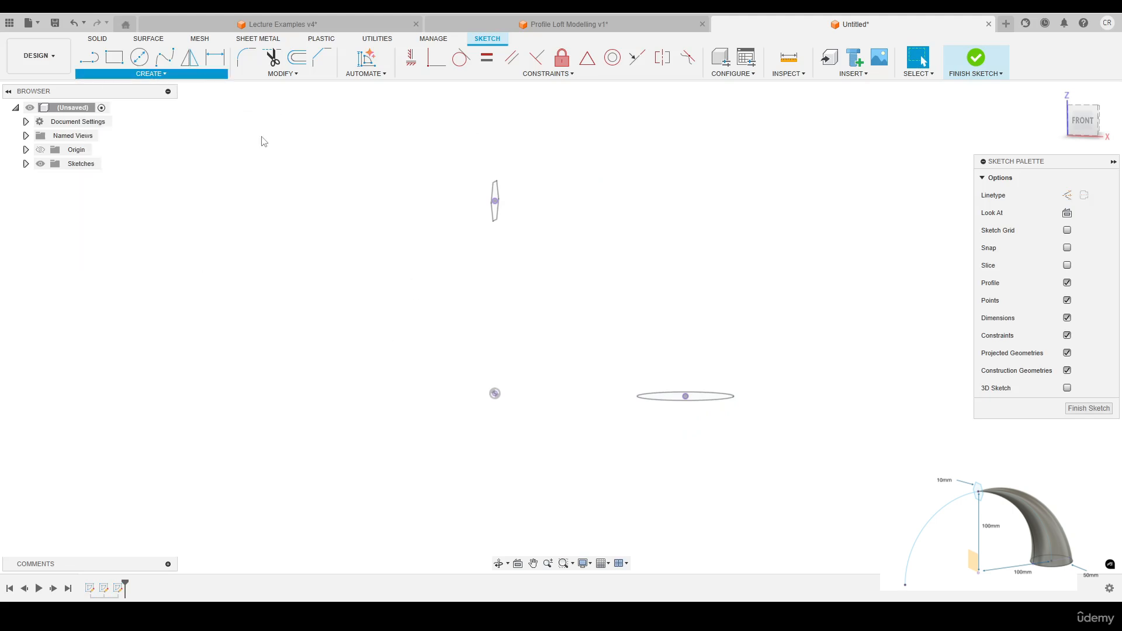
left_click(495, 393)
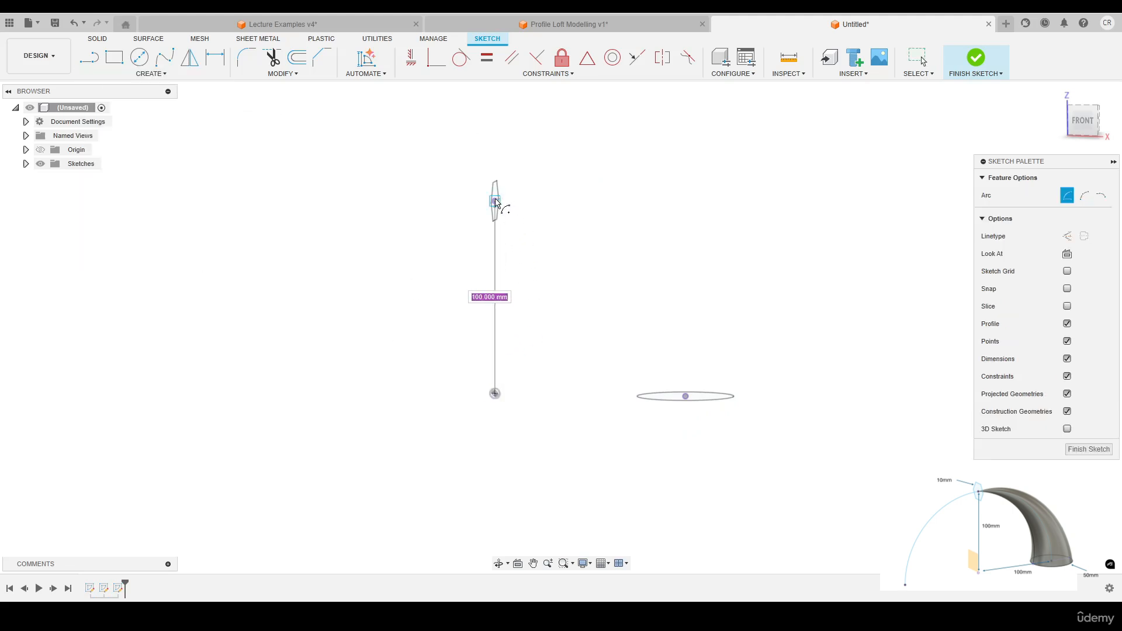
left_click(495, 201)
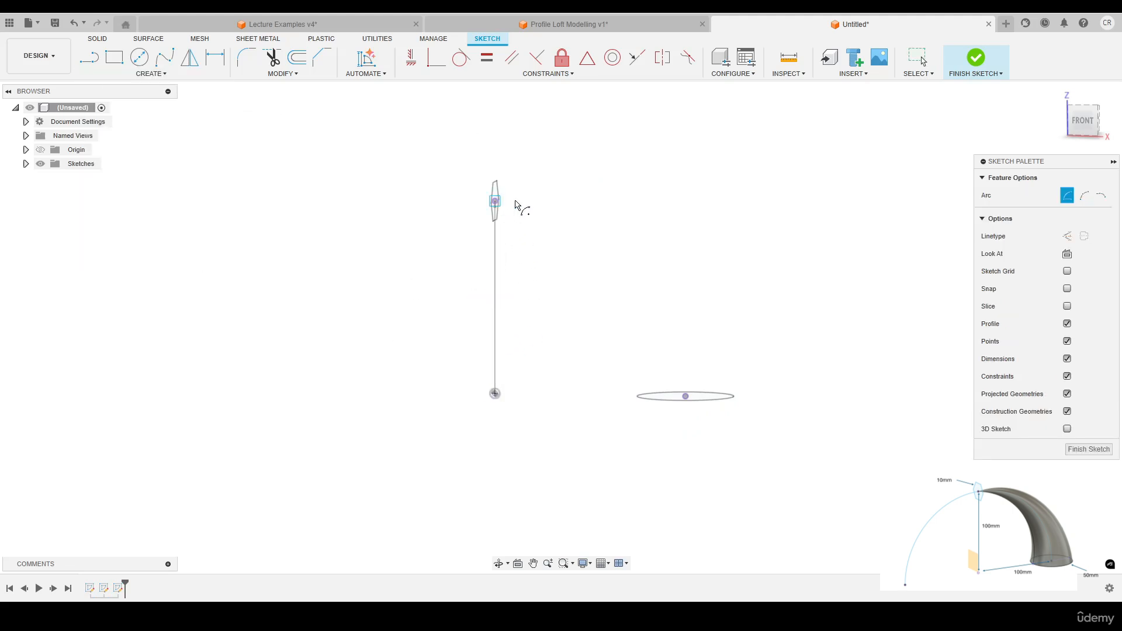
left_click(686, 396)
right_click(743, 203)
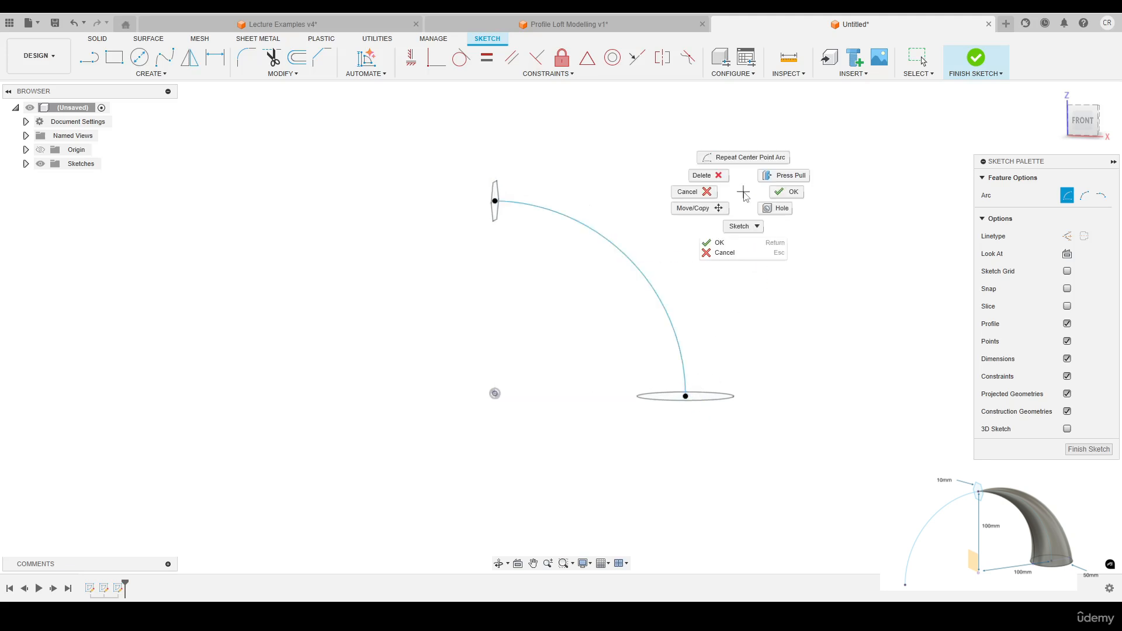
left_click(780, 194)
left_click(1000, 71)
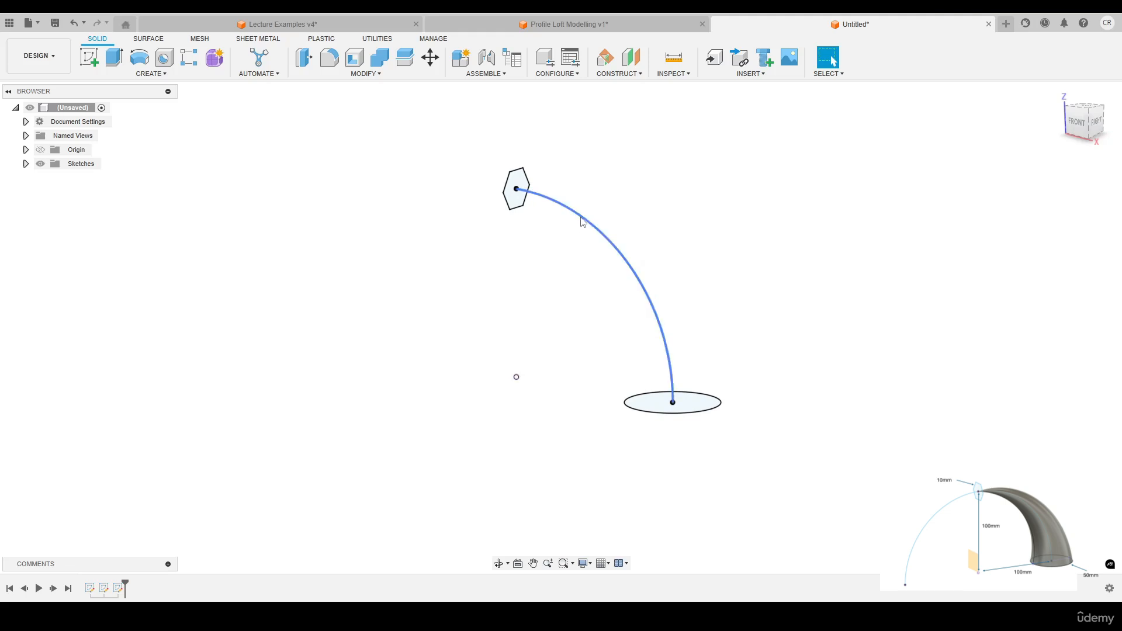
Start a Loft with the base circle as the first profile and the hexagon as the second profile
middle_click_drag(623, 194, 644, 184, "shift")
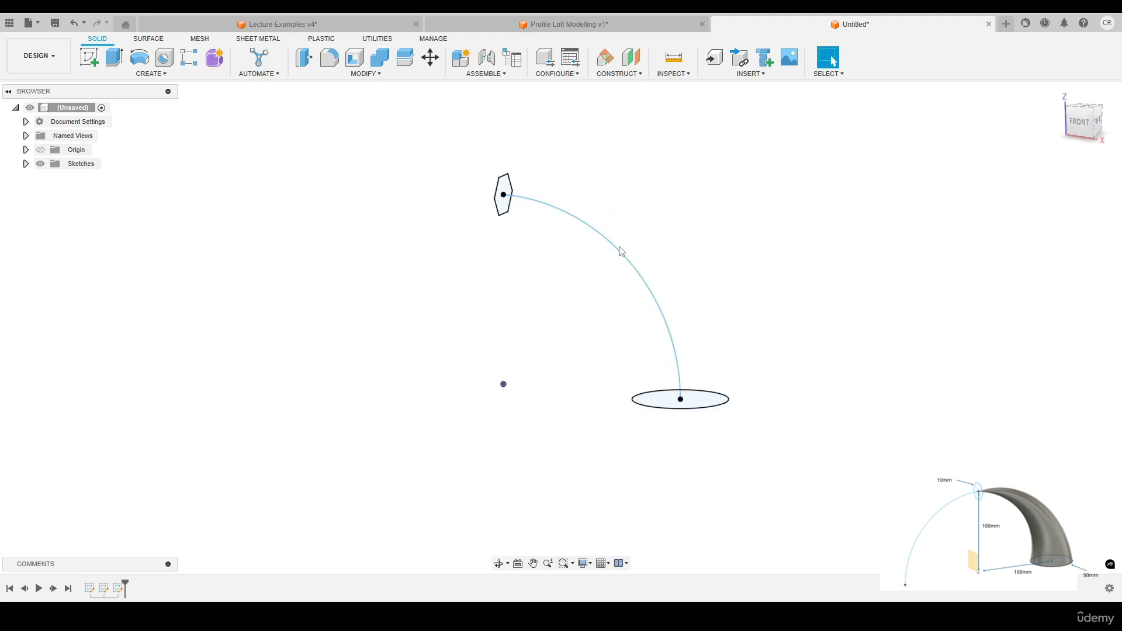
left_click(162, 74)
left_click(107, 166)
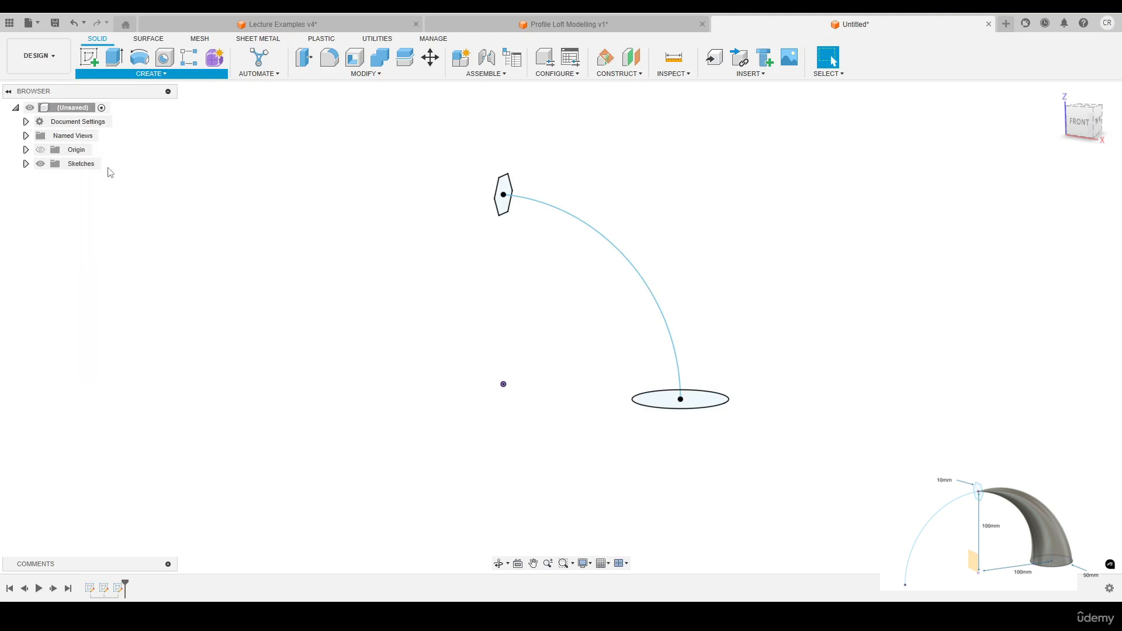
left_click(679, 394)
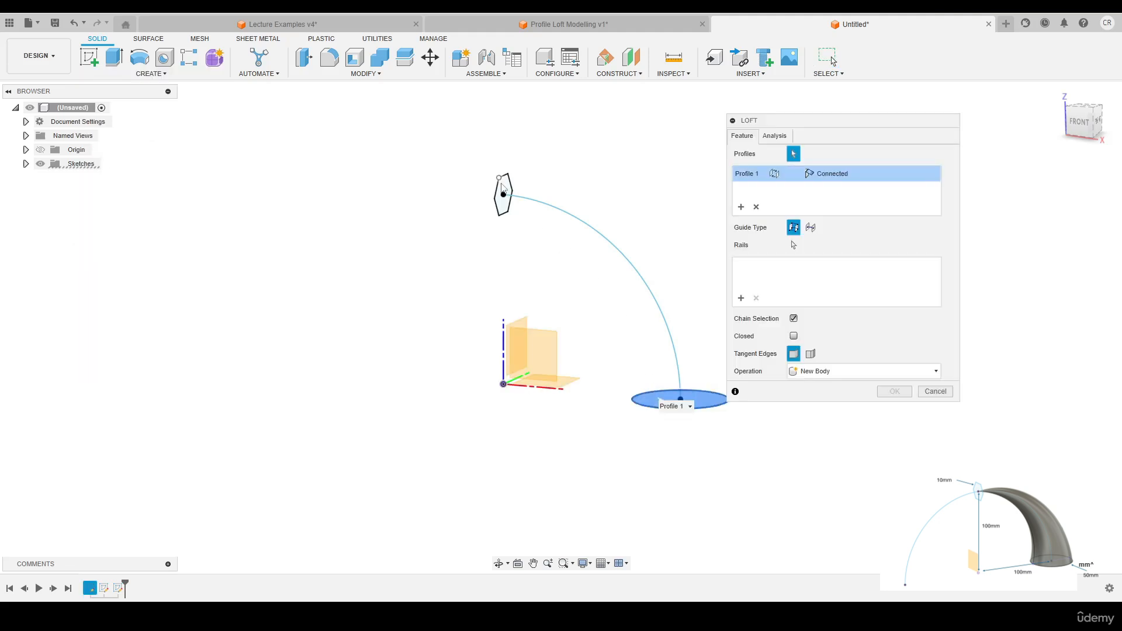
left_click(501, 189)
middle_click_drag(584, 198, 606, 219, "shift")
scroll(648, 263, "up", 2)
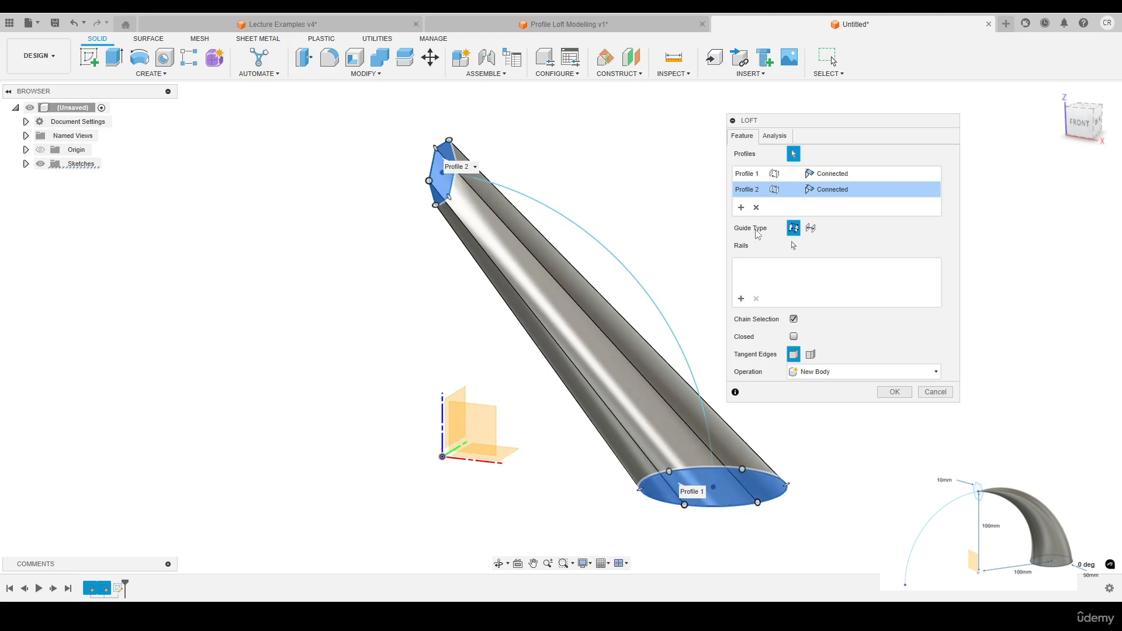
Switch the loft's guide type to centerline, use the arc as the centerline, and create it as a new body
left_click(810, 229)
middle_click_drag(656, 235, 577, 177)
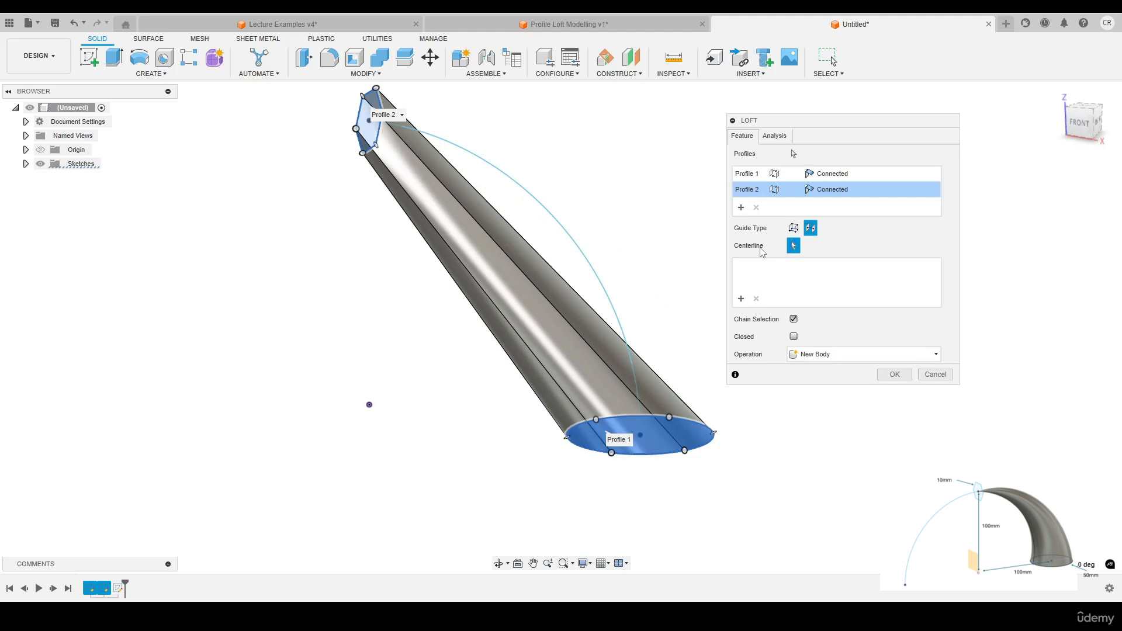
left_click(567, 228)
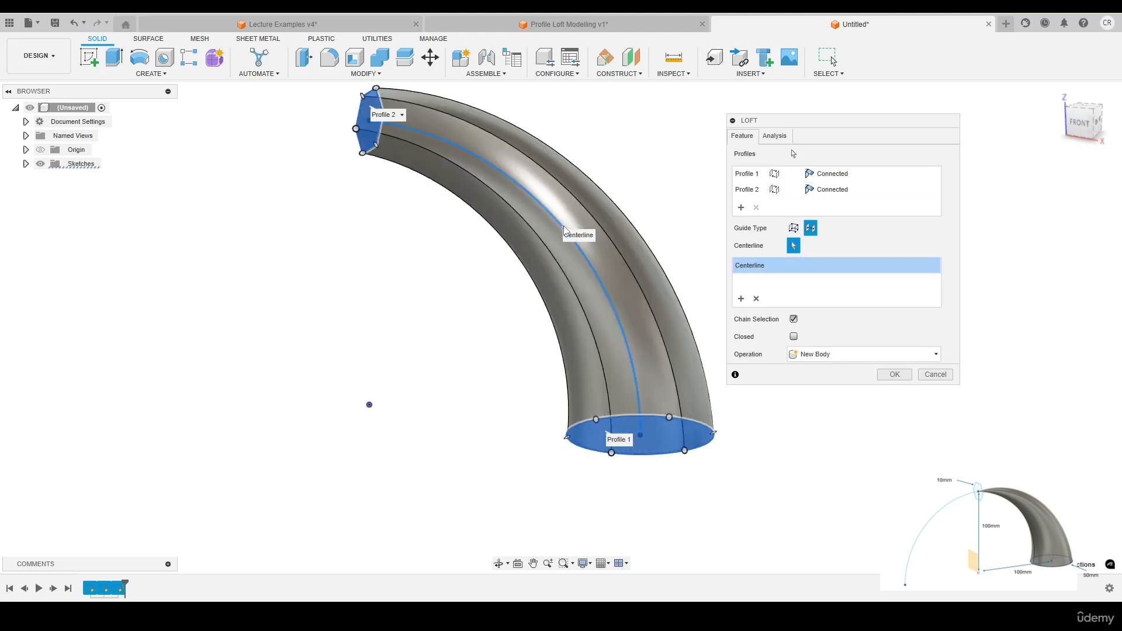
middle_click_drag(503, 328, 410, 411, "shift")
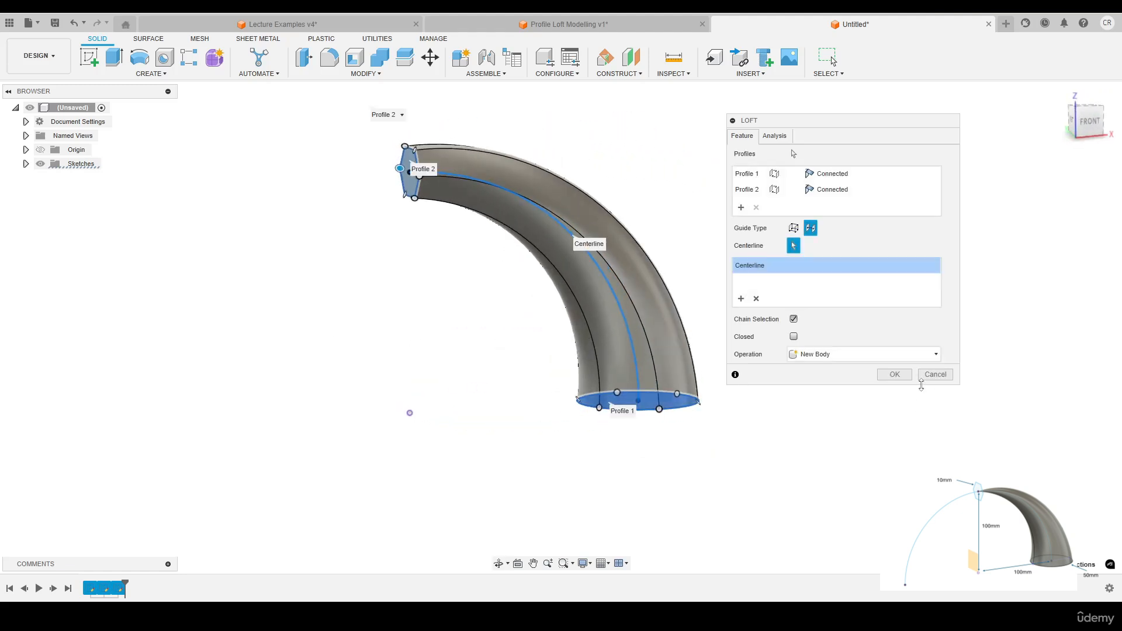
left_click(894, 374)
middle_click_drag(767, 246, 779, 250, "shift")
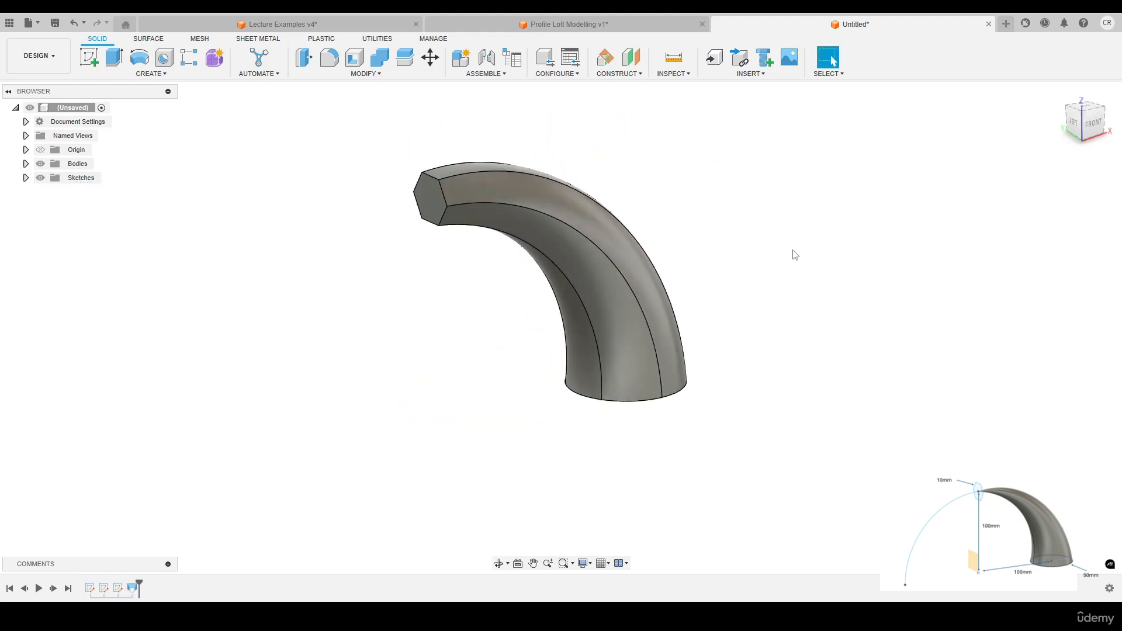
Edit the loft to replace the hexagon profile with the hexagon's centre point, keeping the sharp end condition
right_click(130, 589)
left_click(158, 470)
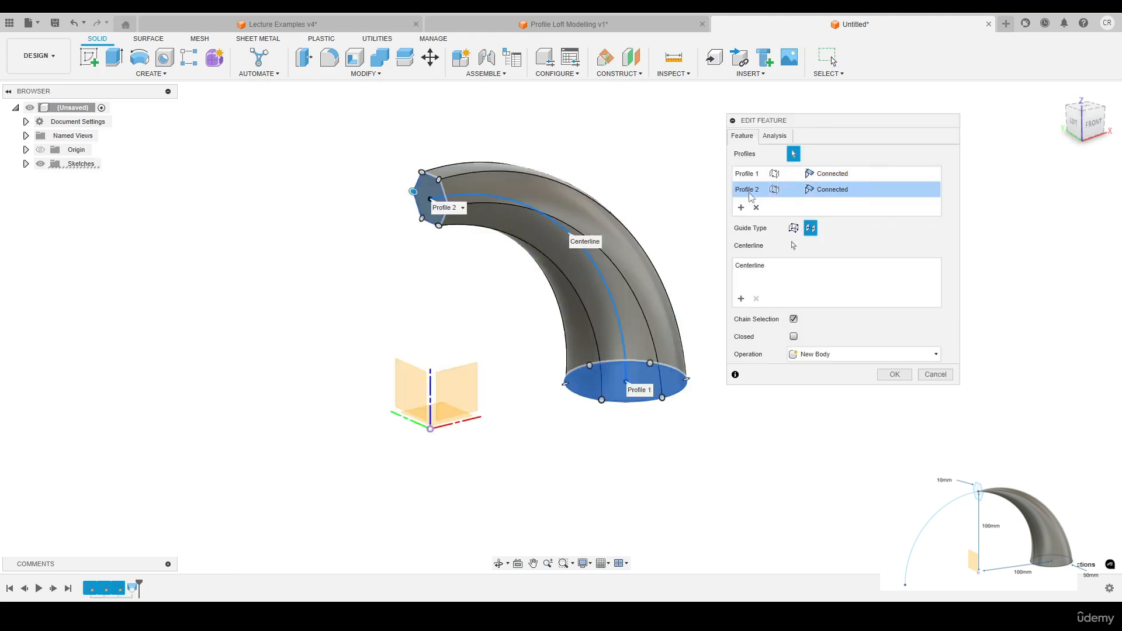
left_click(756, 207)
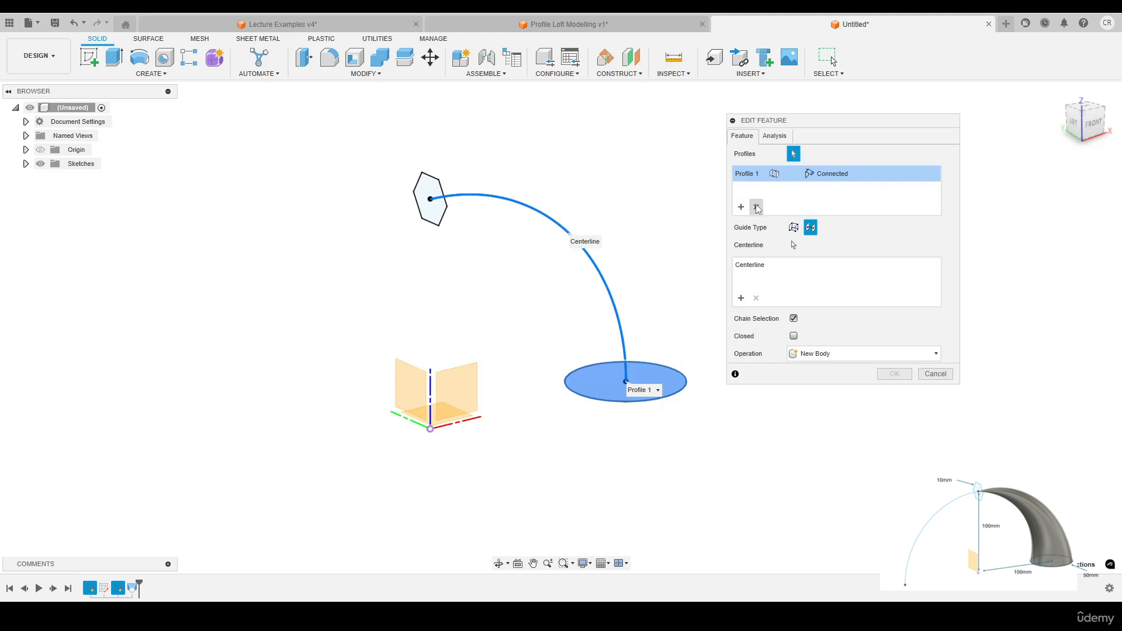
scroll(420, 193, "up", 2)
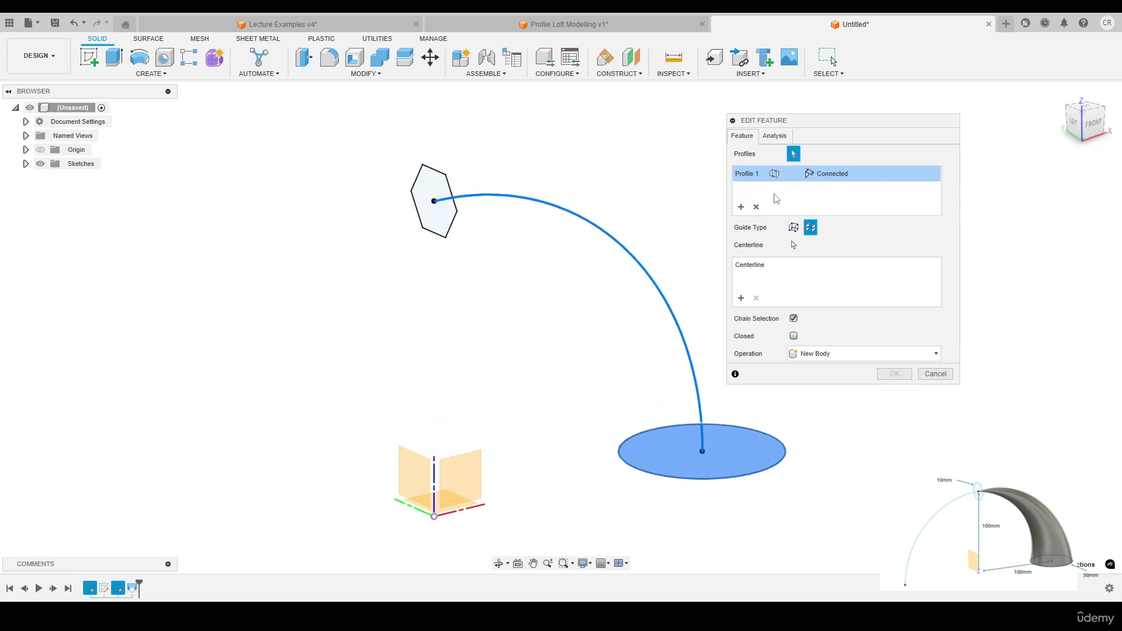
left_click(738, 207)
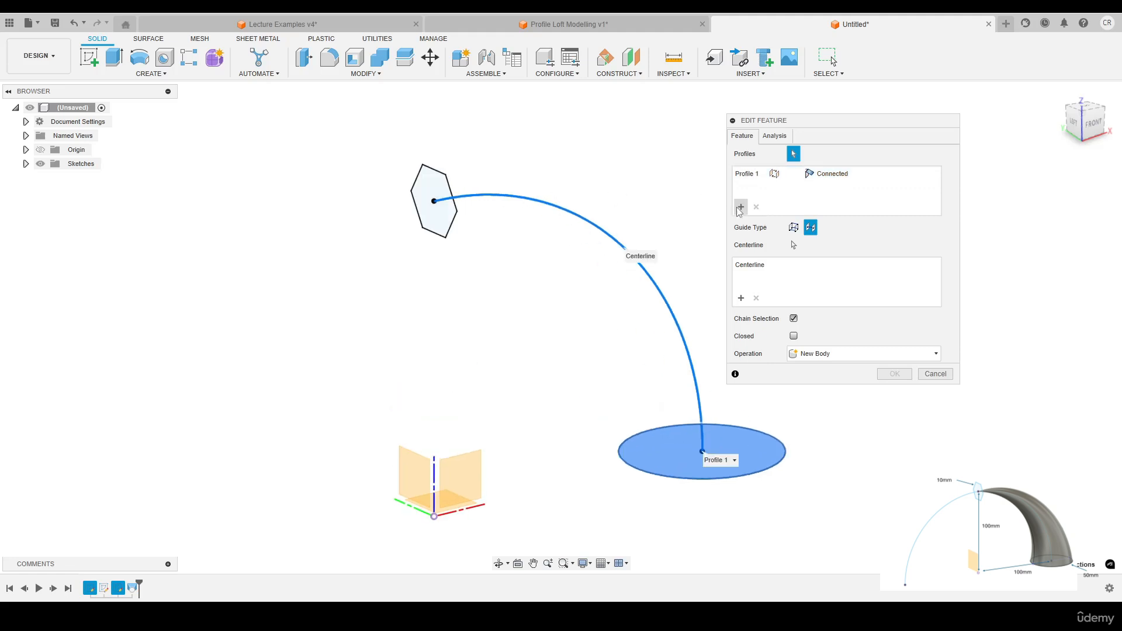
left_click(430, 193)
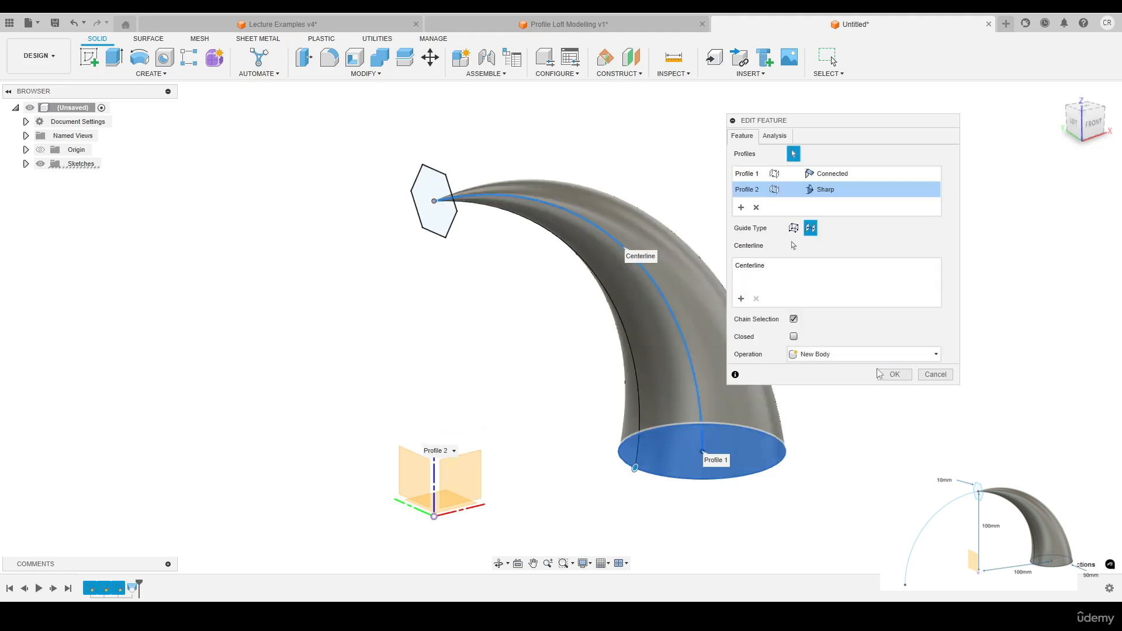
left_click(884, 374)
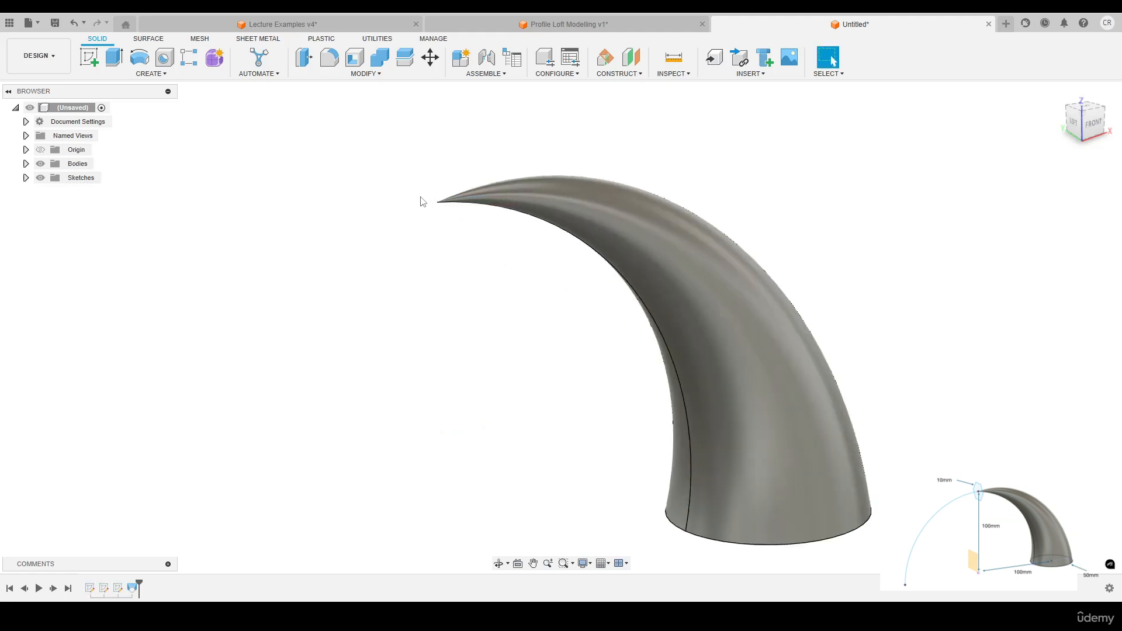
Examine the horn's tip and base from several angles and review the loft's profile and centerline settings
scroll(421, 201, "up", 4)
scroll(444, 212, "down", 3)
scroll(445, 214, "down", 3)
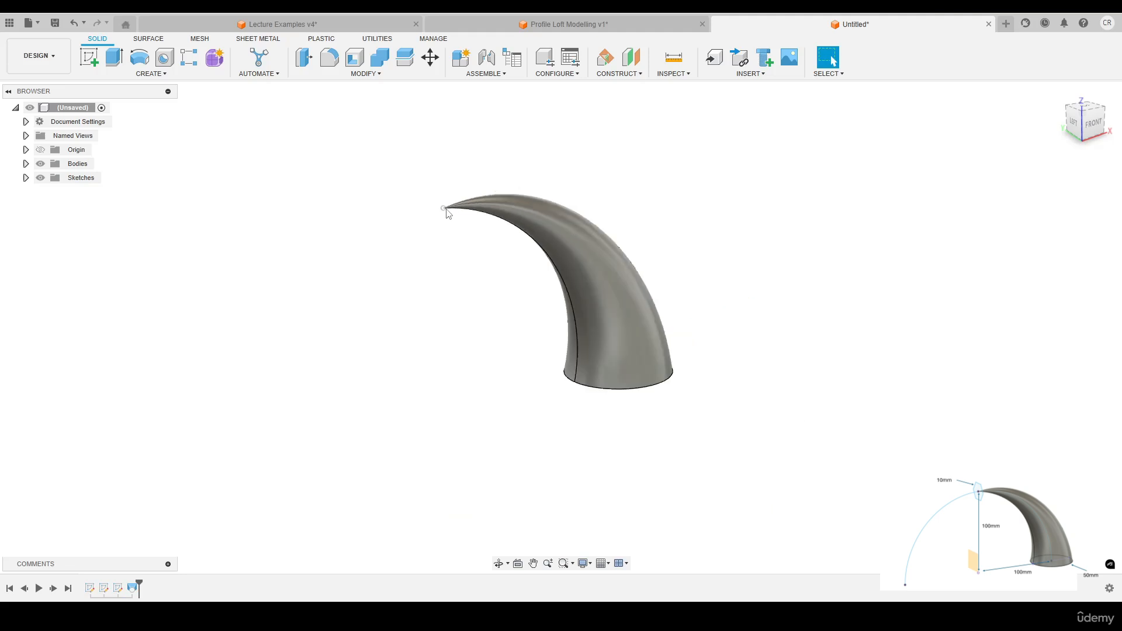
middle_click_drag(464, 251, 470, 207, "shift")
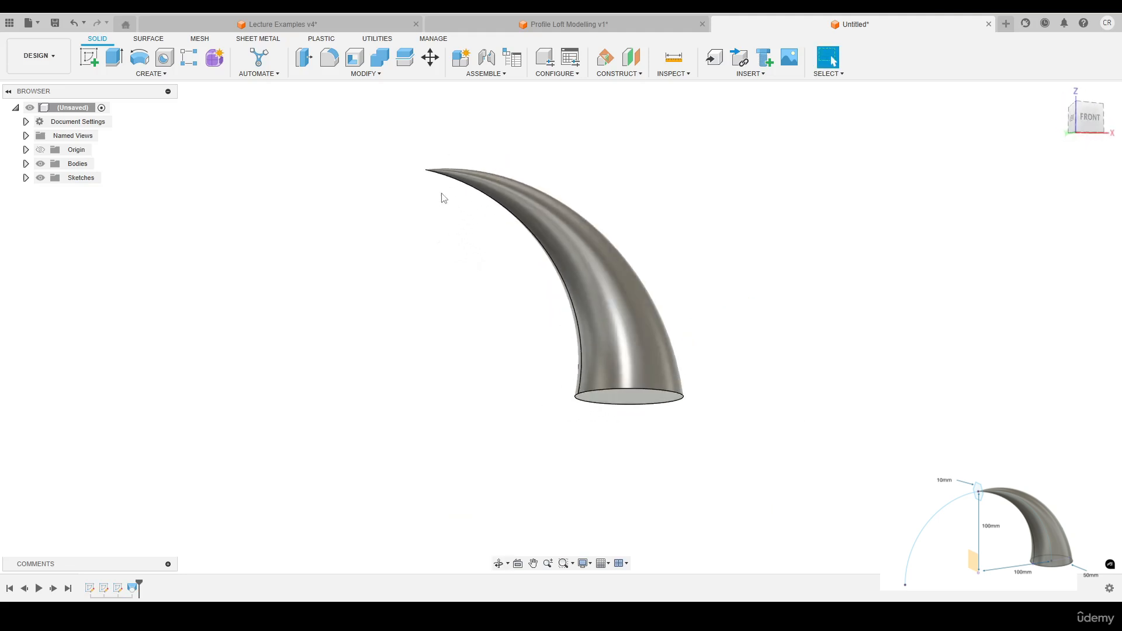
middle_click_drag(472, 293, 345, 357, "shift")
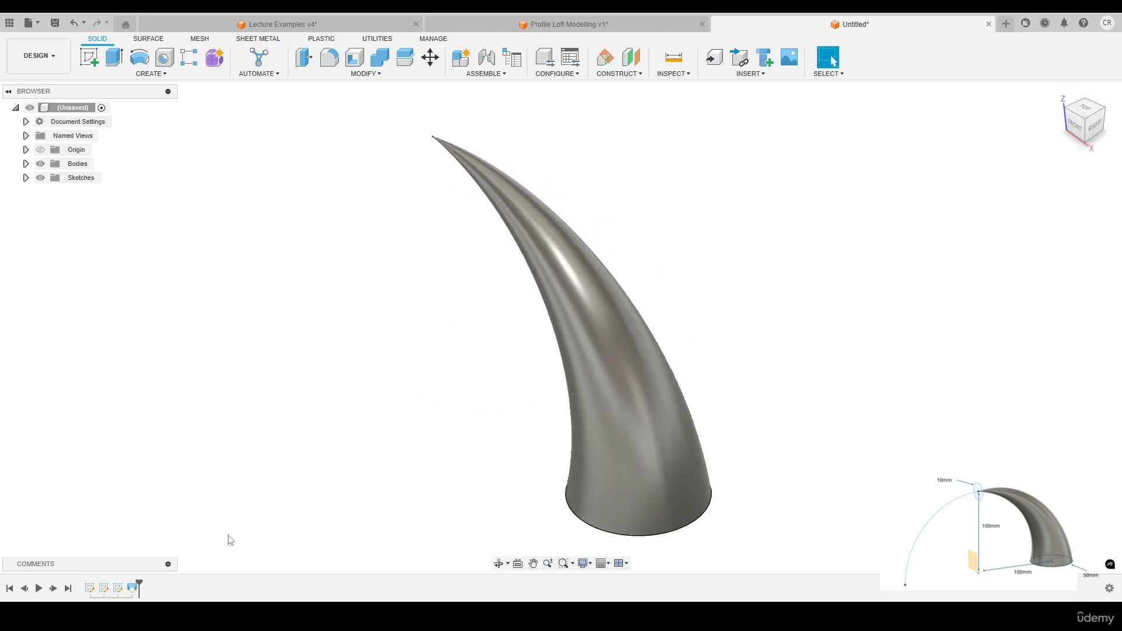
right_click(138, 590)
left_click(170, 486)
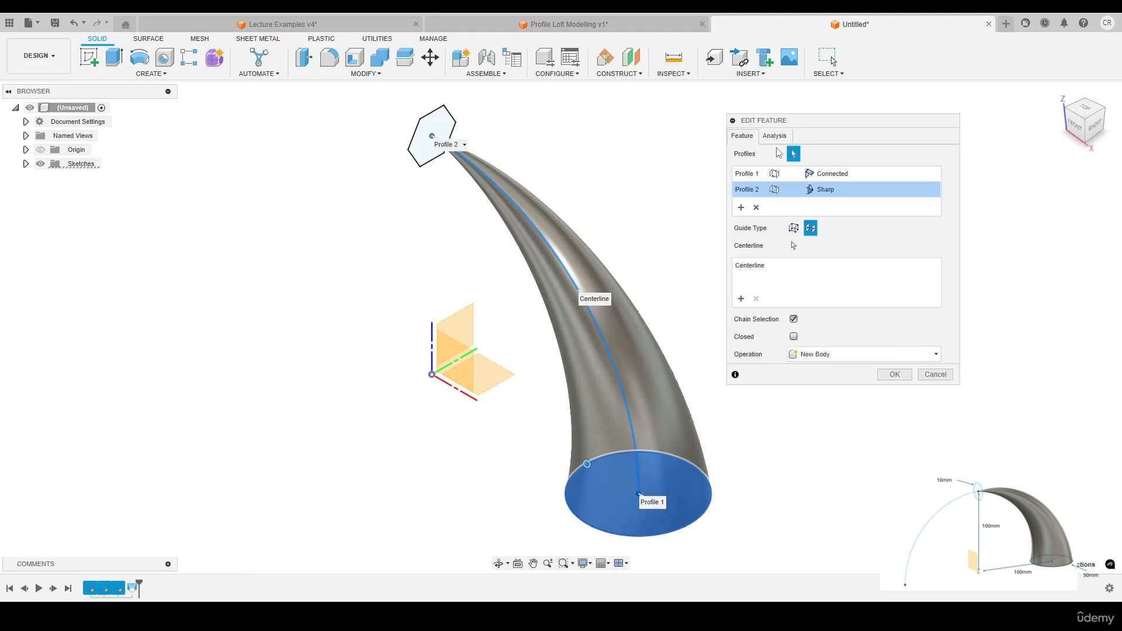
left_click_drag(809, 121, 889, 92)
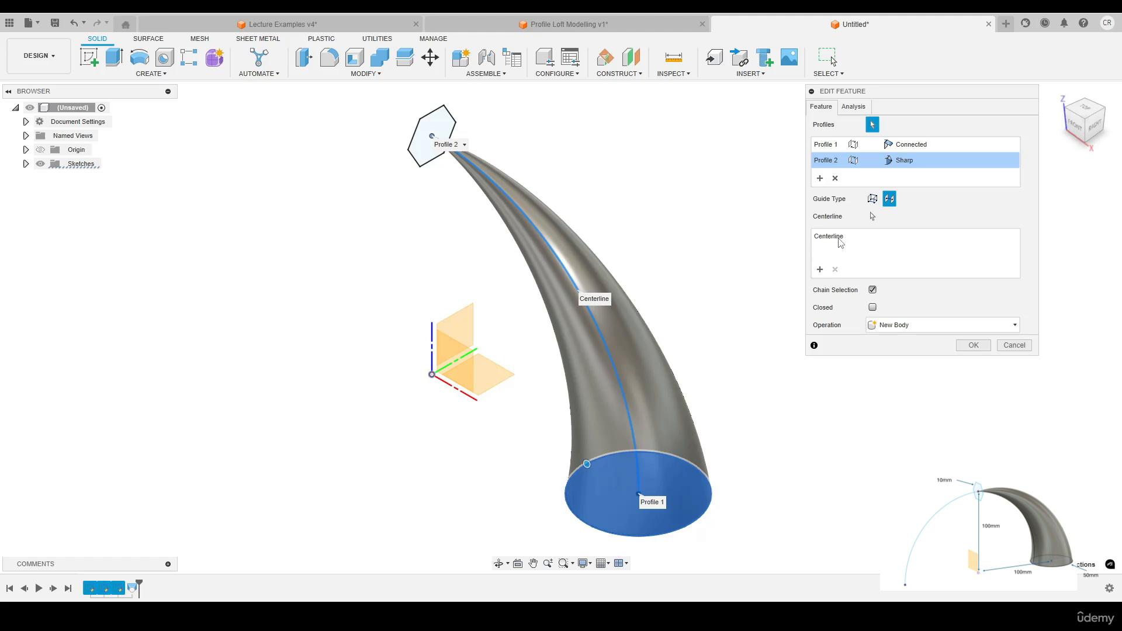
left_click(973, 345)
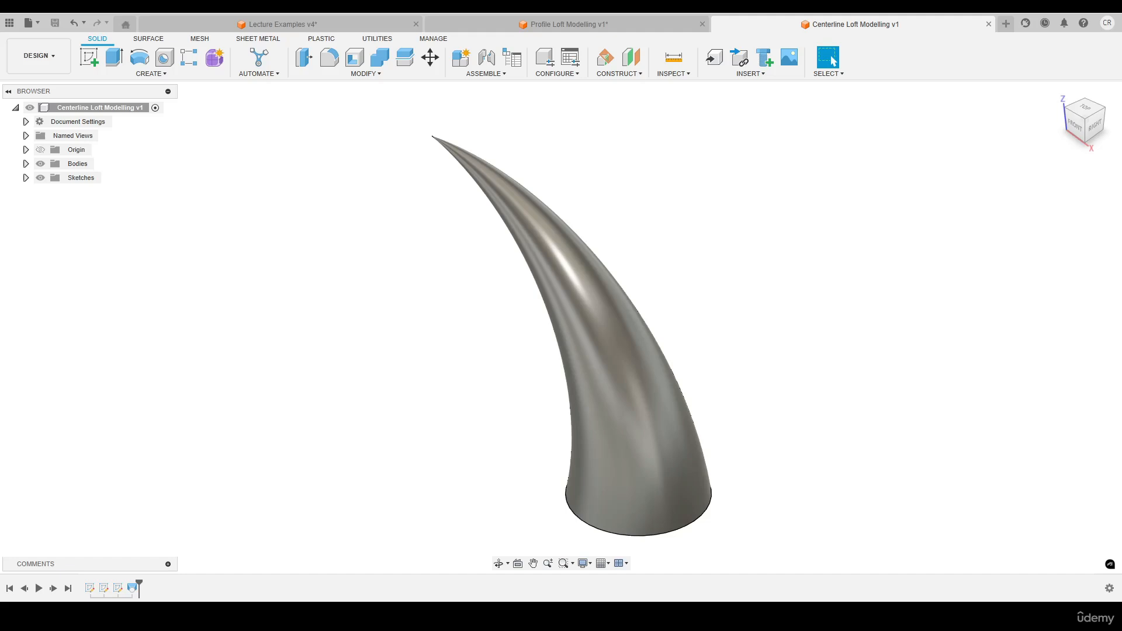
In a new design, sketch an 80 mm by 60 mm two-point rectangle on the horizontal XY plane
left_click(1005, 23)
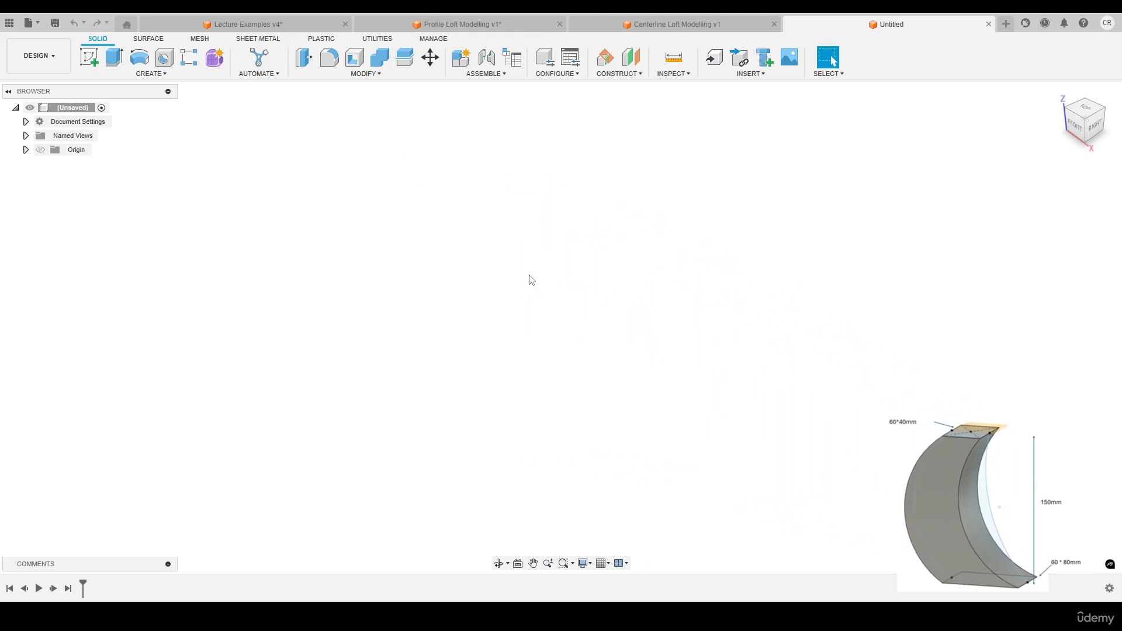
key("r")
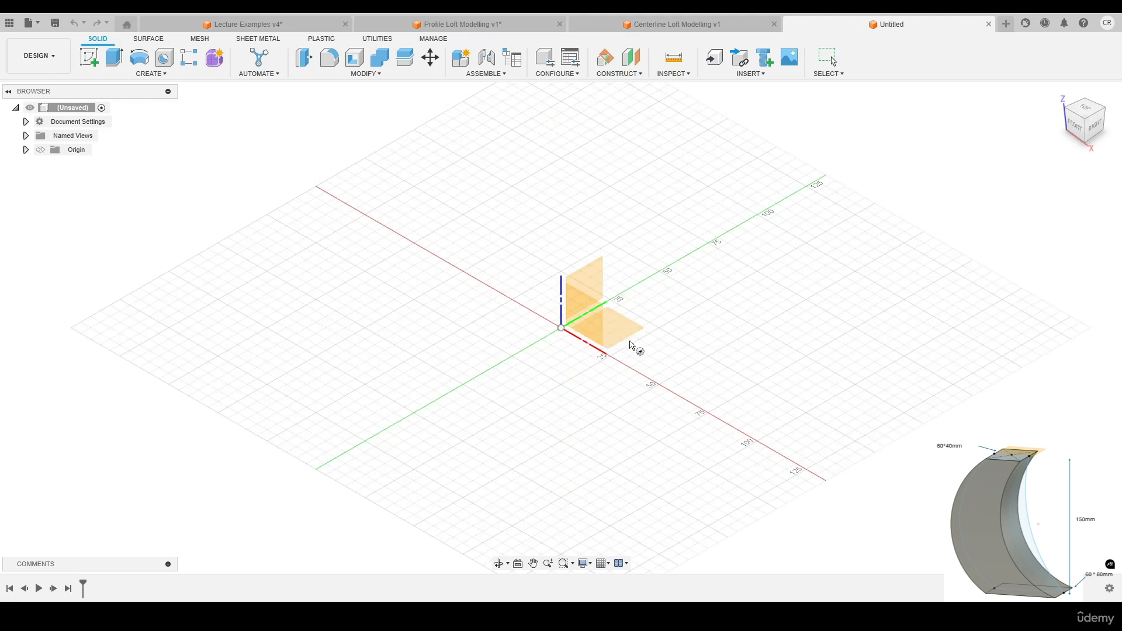
left_click(623, 333)
key("r")
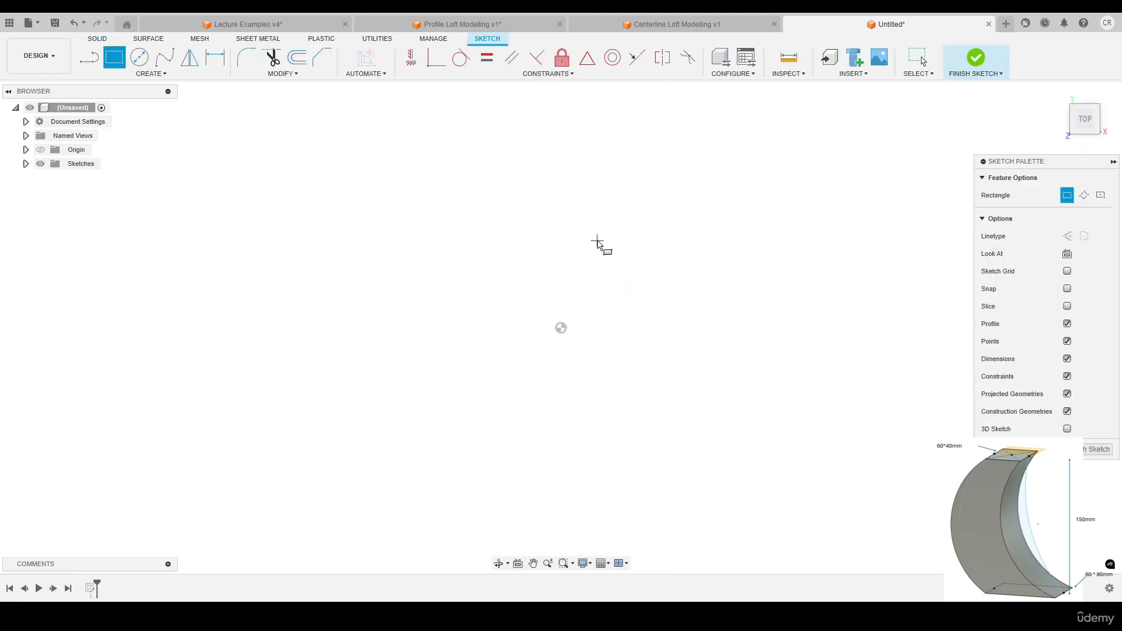
left_click(604, 273)
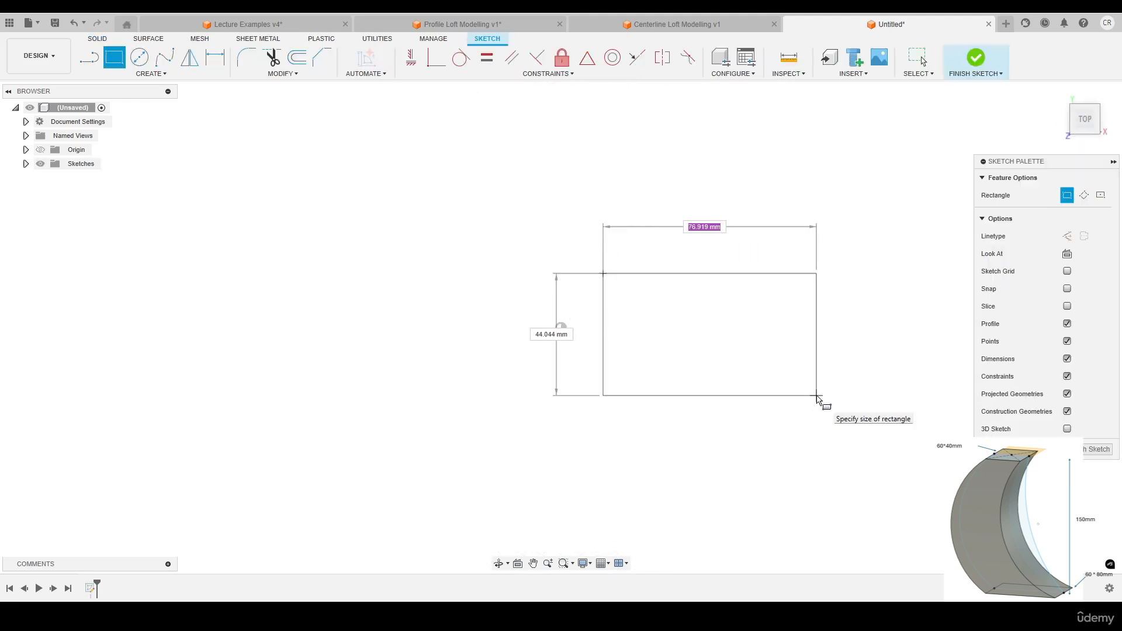
type("80")
key("Tab")
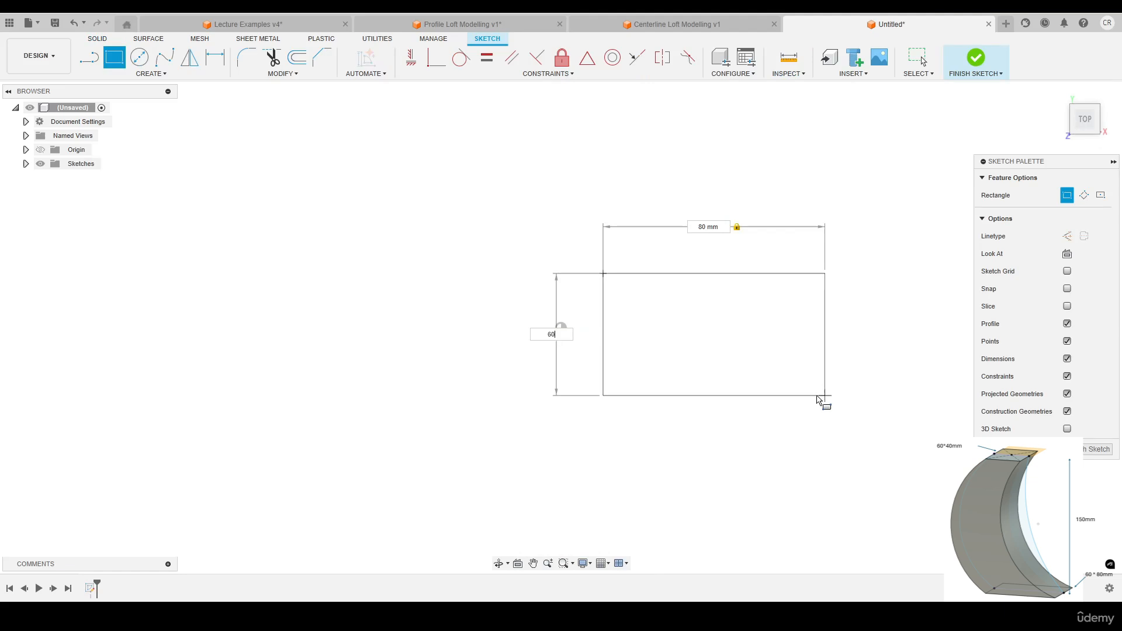
type("60")
key("Return")
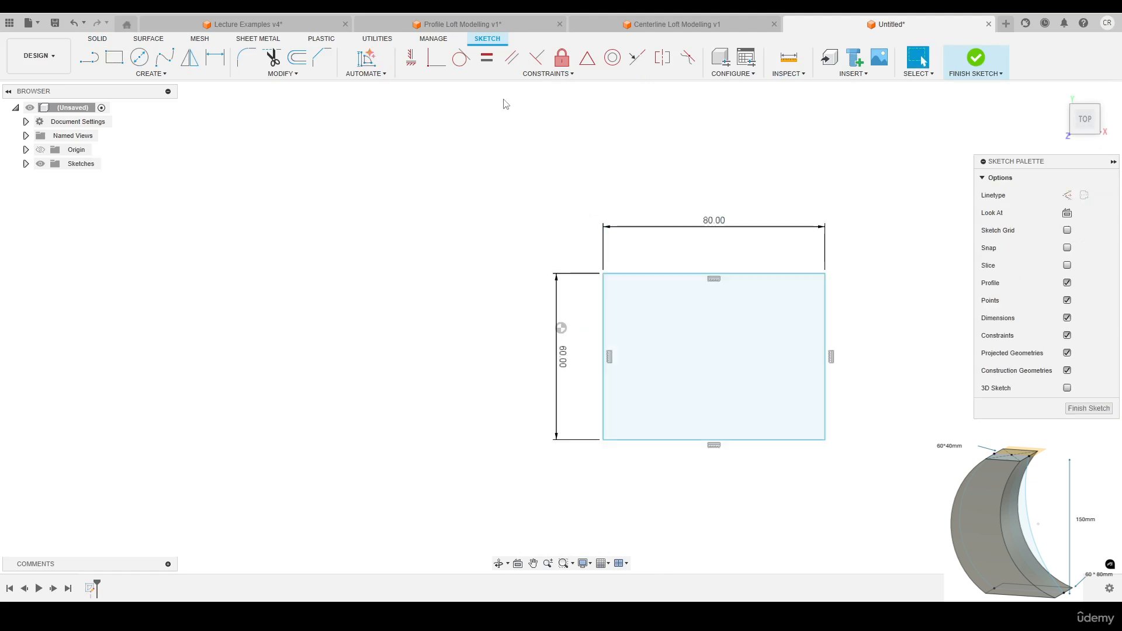
Constrain the midpoint of the rectangle's left 60 mm edge to the origin and finish the sketch
left_click(417, 63)
left_click(430, 63)
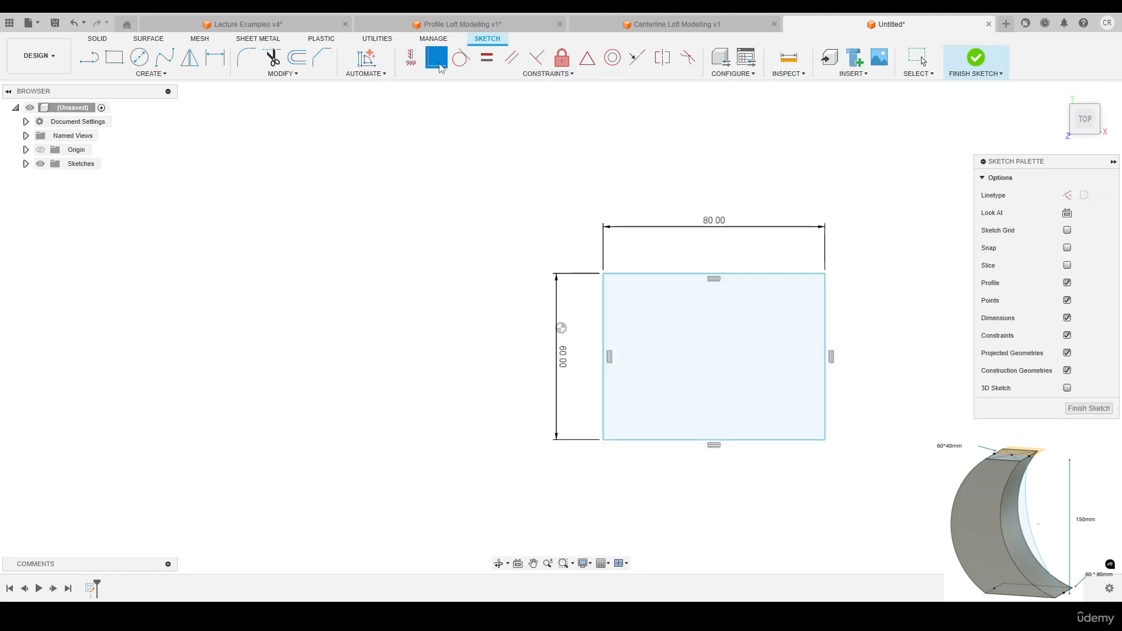
left_click(562, 329)
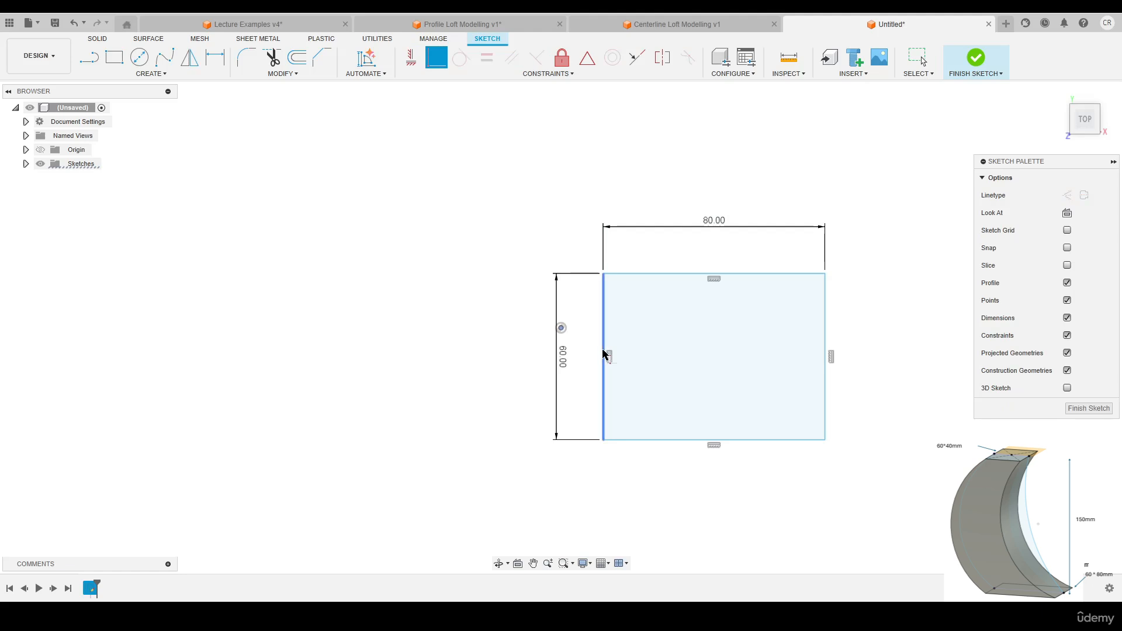
left_click(603, 357)
key("Escape")
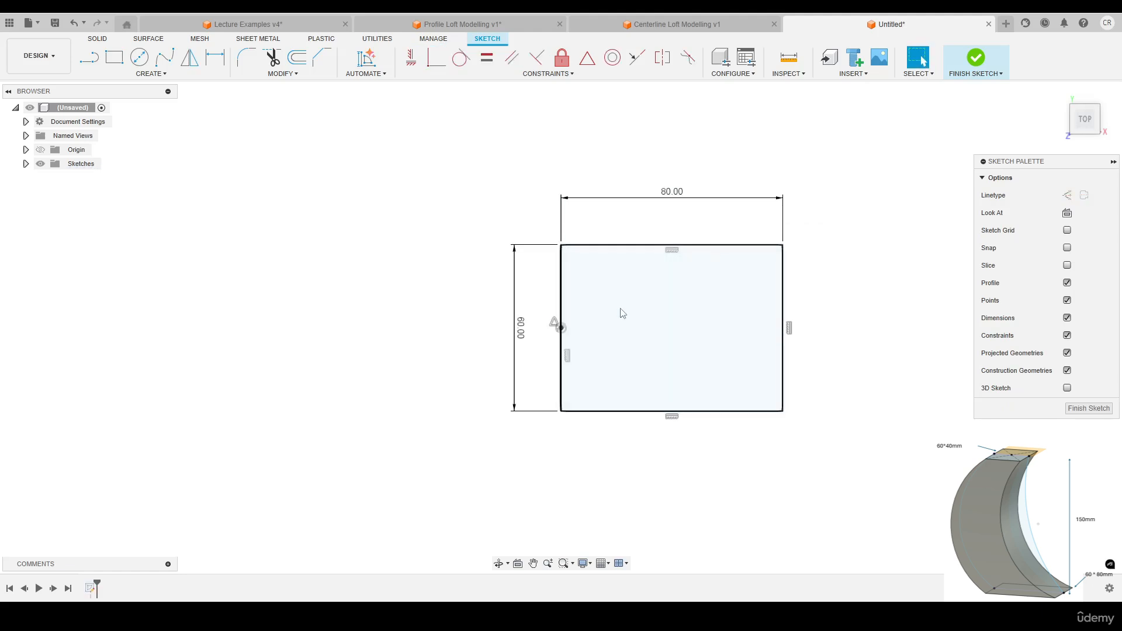
left_click(984, 58)
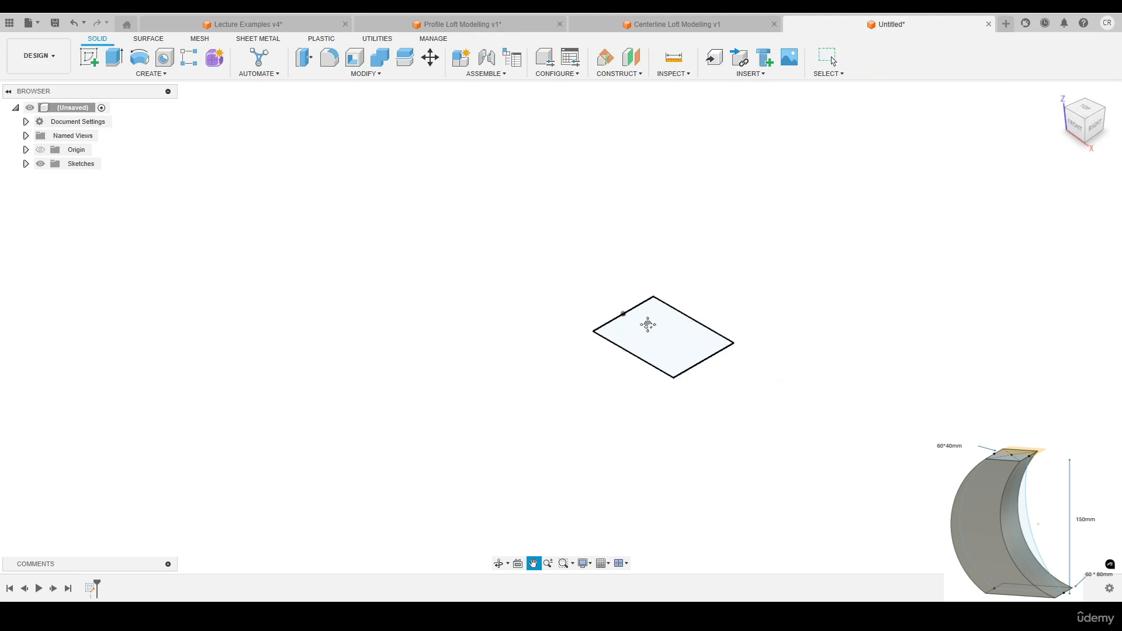
Create an offset construction plane 150 mm above the XY plane
middle_click_drag(647, 321, 595, 375)
left_click(619, 73)
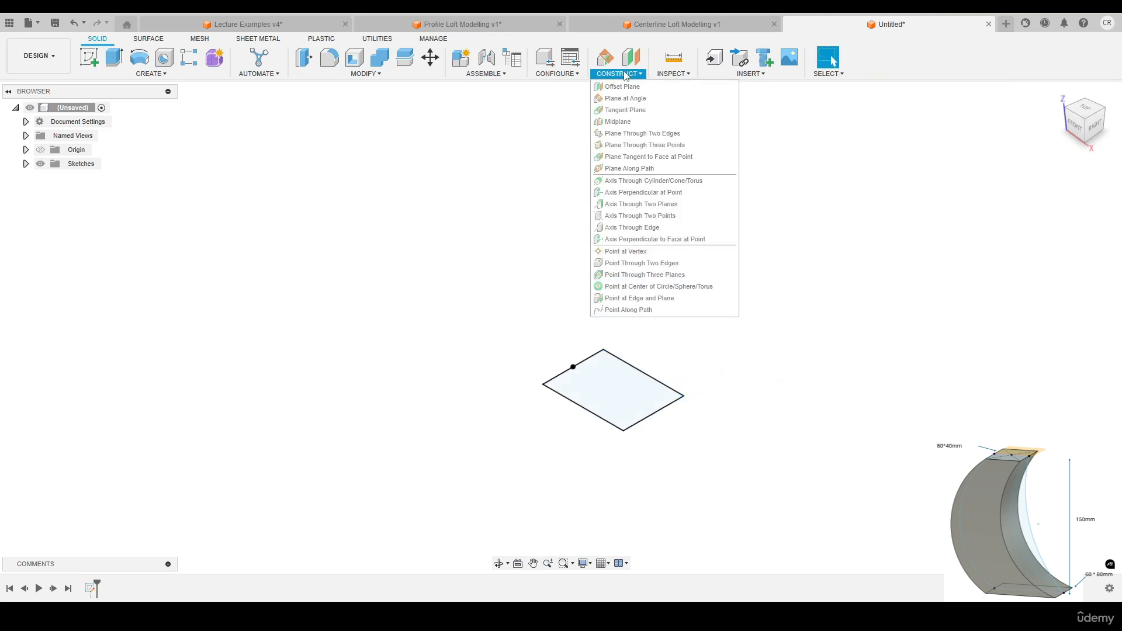
left_click(613, 85)
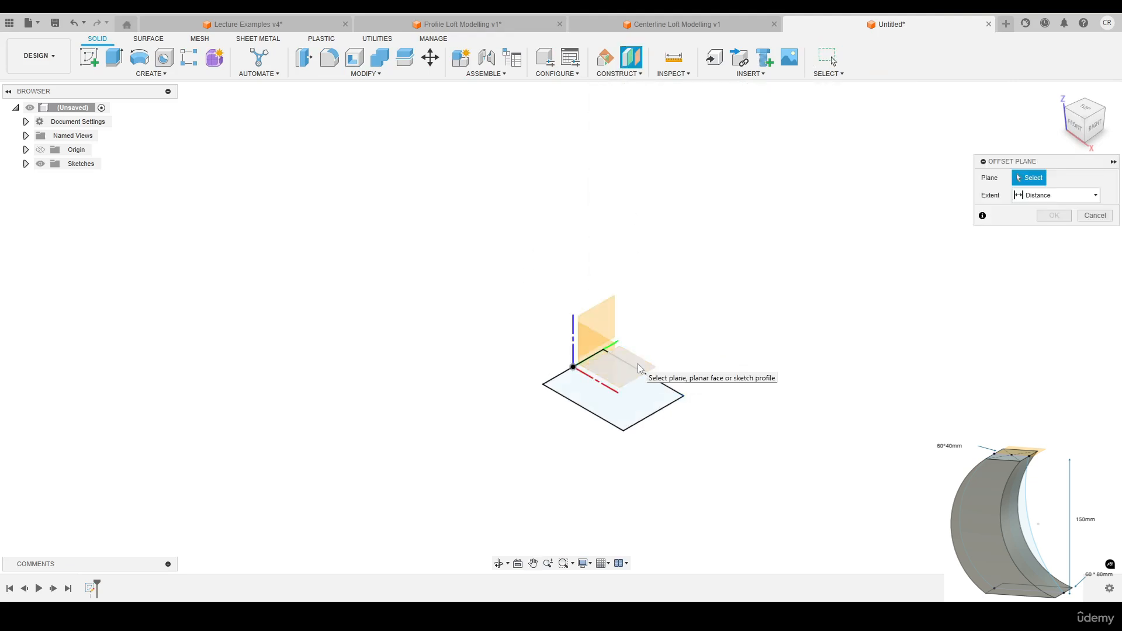
left_click(637, 363)
left_click_drag(602, 358, 602, 170)
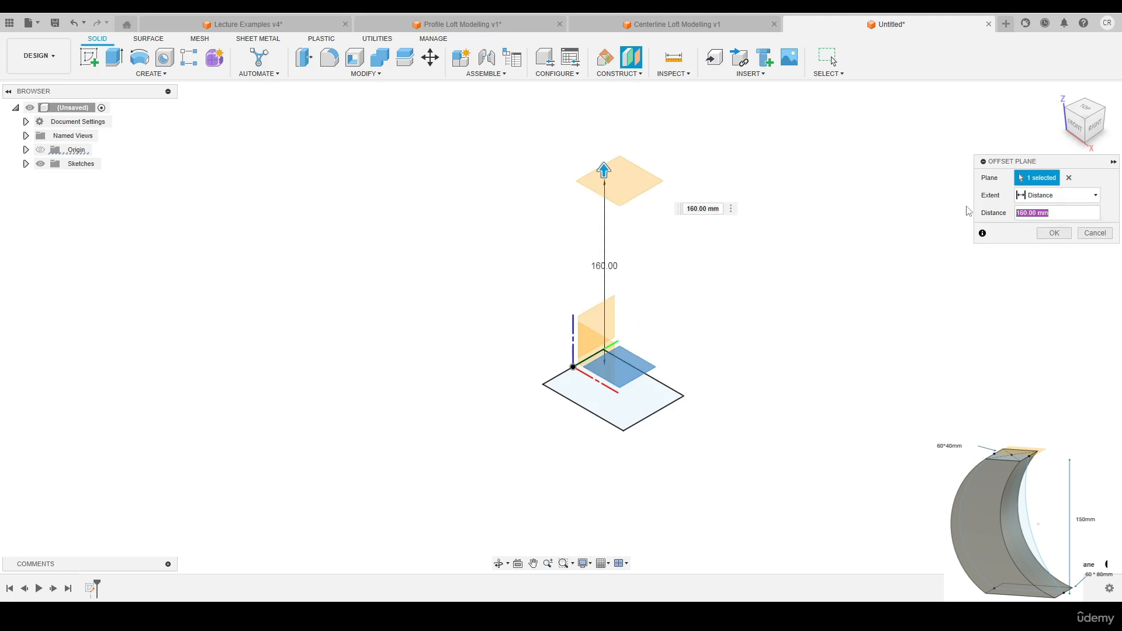
type("150")
left_click(1053, 232)
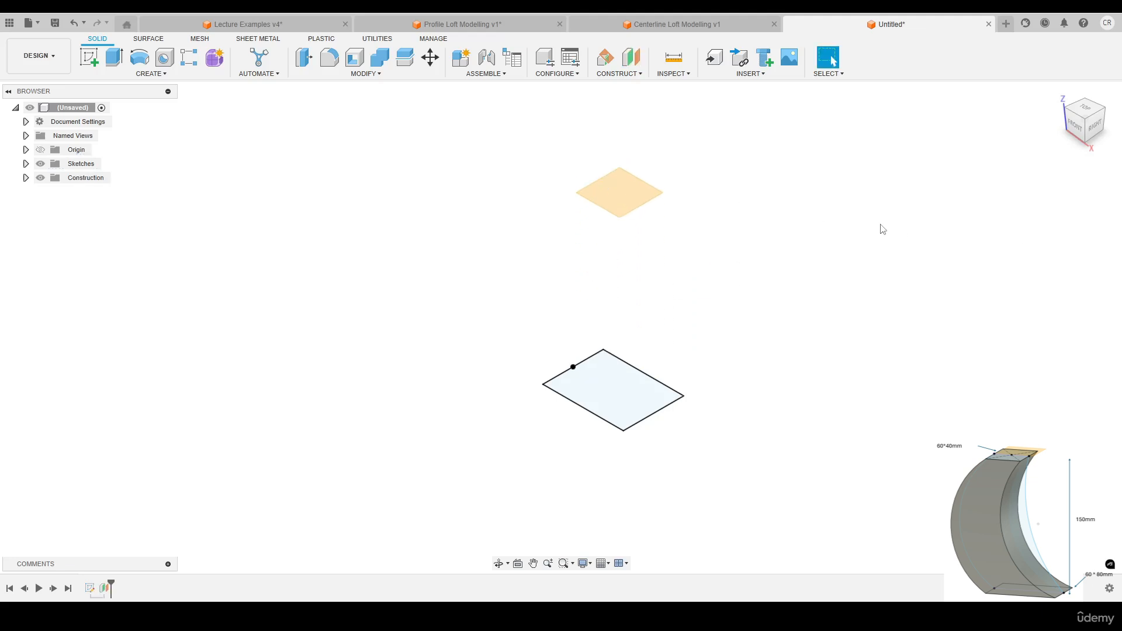
Sketch on the offset plane, project all four edges of the lower rectangle onto it, and finish the sketch
key("r")
left_click(635, 189)
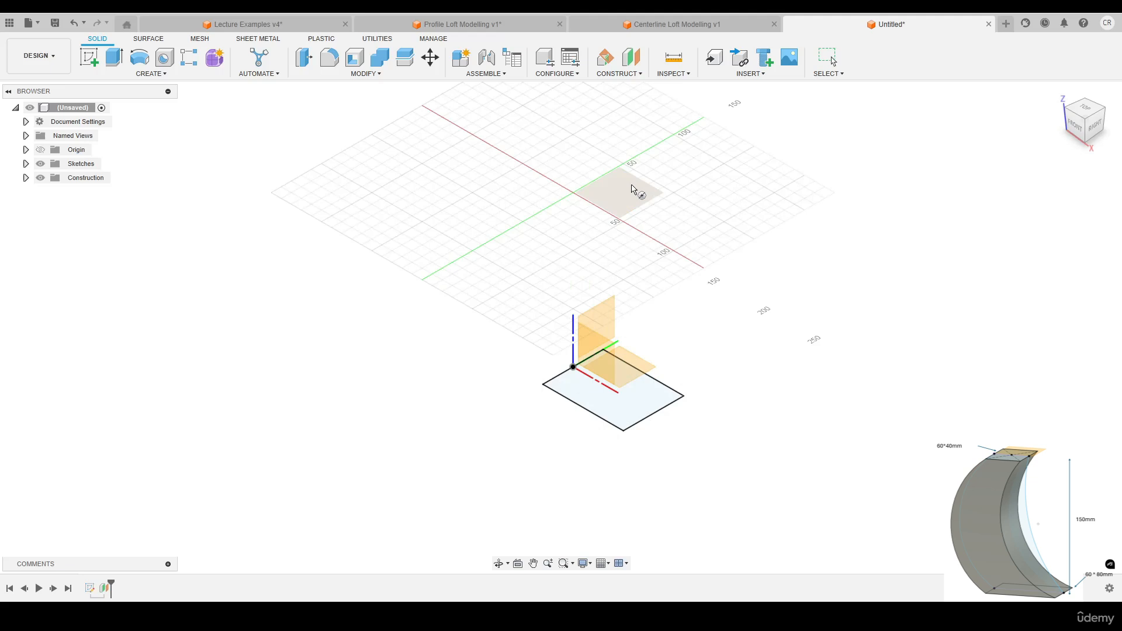
key("c")
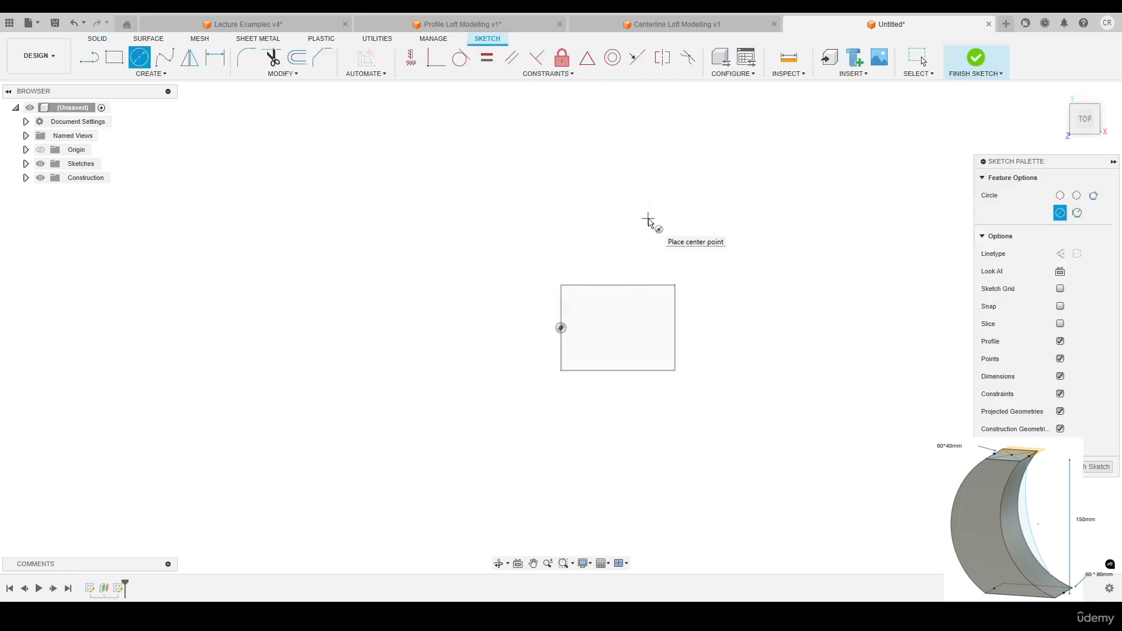
key("p")
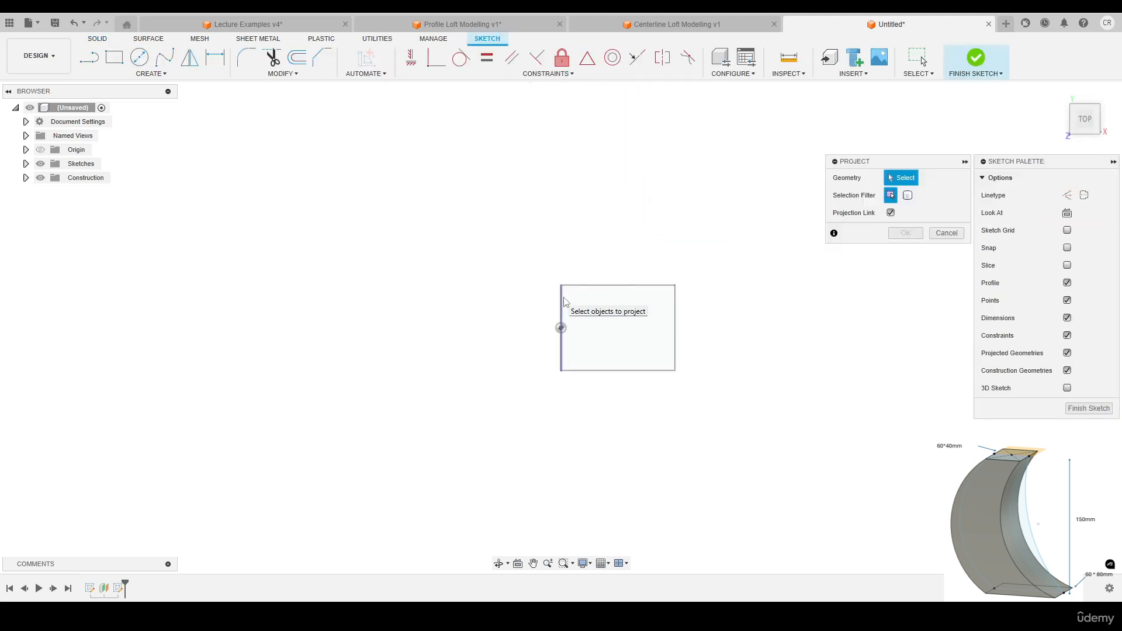
left_click(587, 286)
left_click(675, 325)
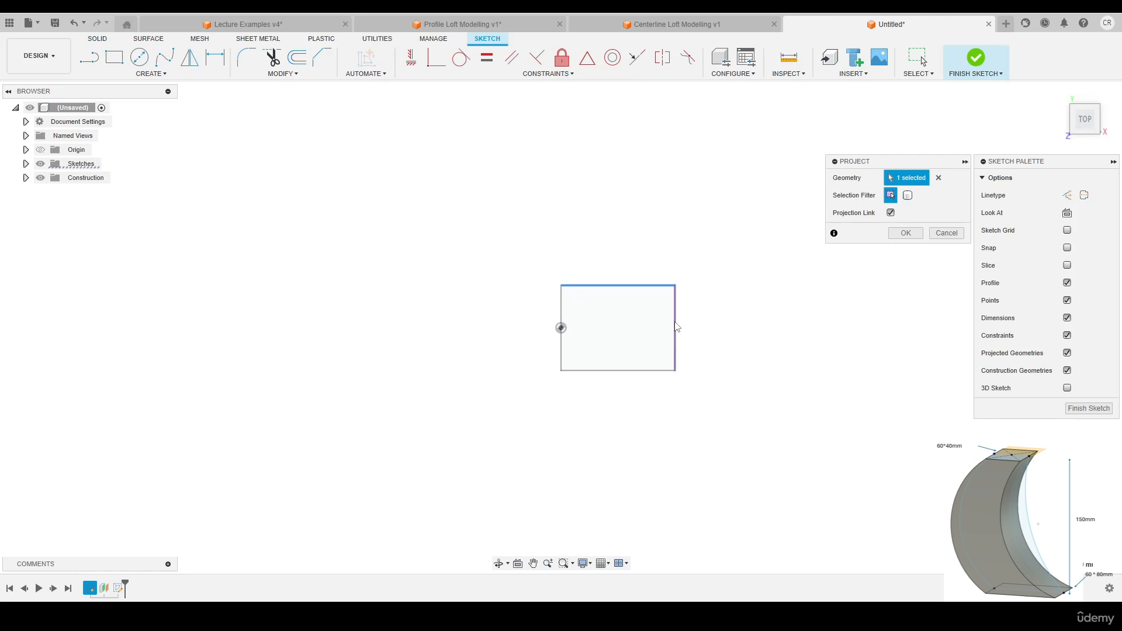
left_click(634, 370)
left_click(561, 342)
mouse_move(561, 342)
middle_mouse_down("shift")
mouse_move(619, 318)
mouse_move(634, 221)
middle_mouse_up("shift")
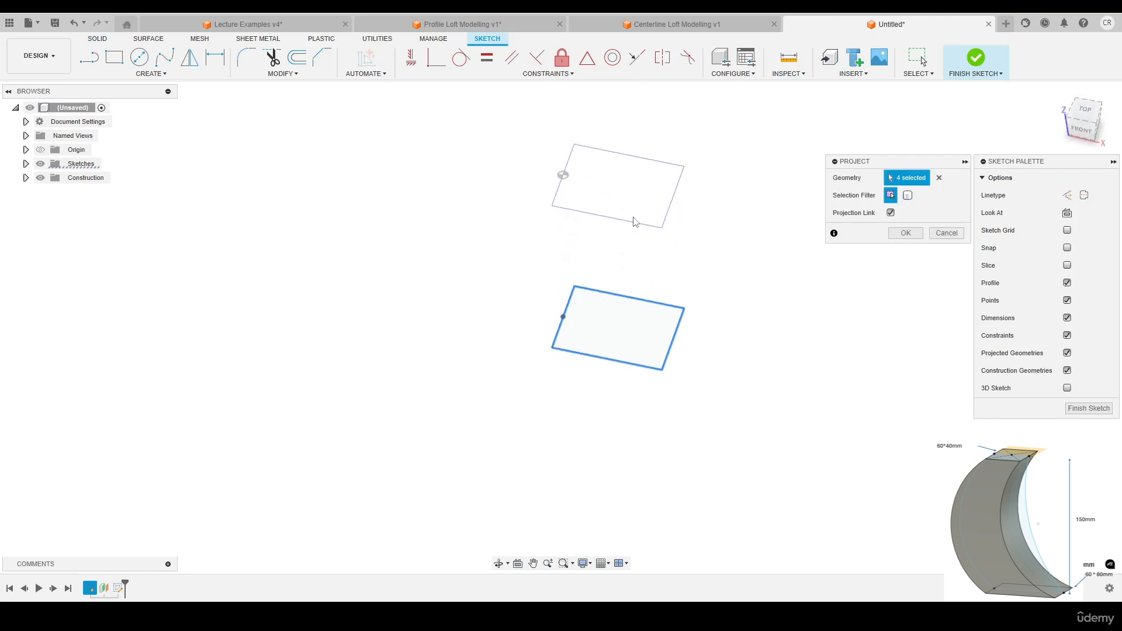
left_click(903, 232)
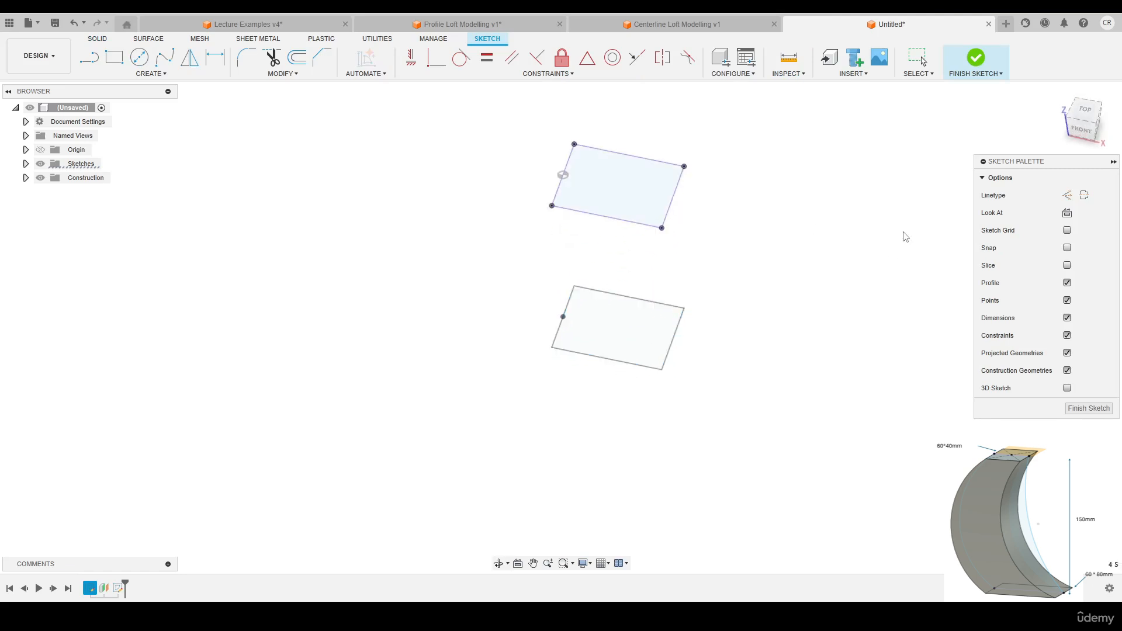
left_click(966, 59)
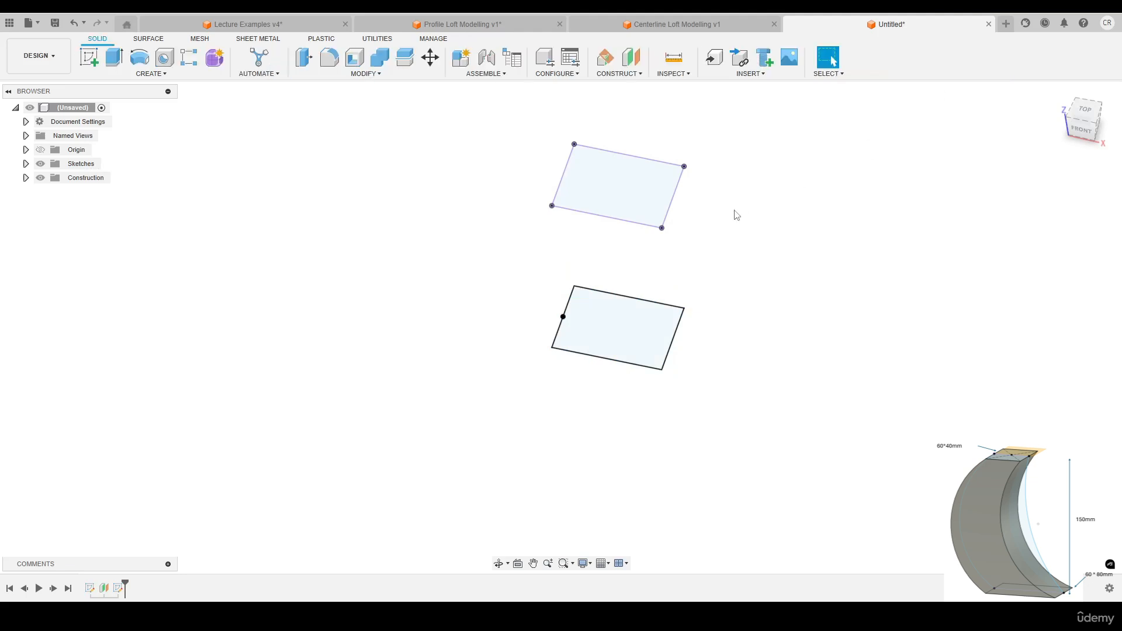
Start a new sketch on the vertical XZ origin plane
mouse_move(734, 213)
middle_mouse_down("shift")
mouse_move(766, 233)
mouse_move(754, 206)
mouse_move(814, 253)
mouse_move(779, 228)
middle_mouse_up("shift")
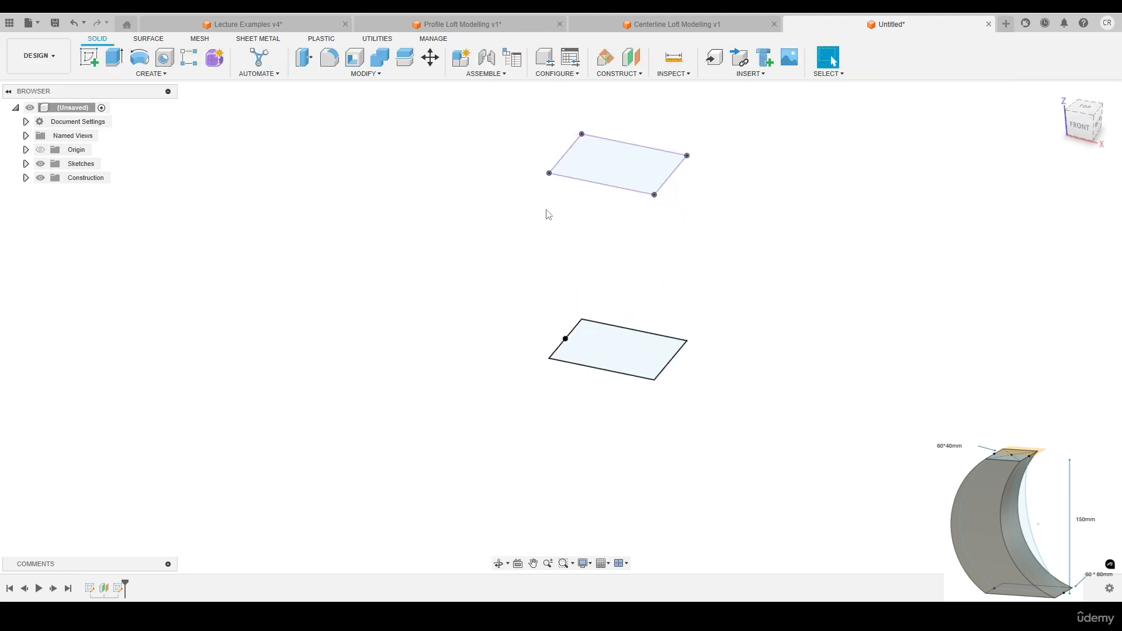
middle_click_drag(587, 234, 558, 231, "shift")
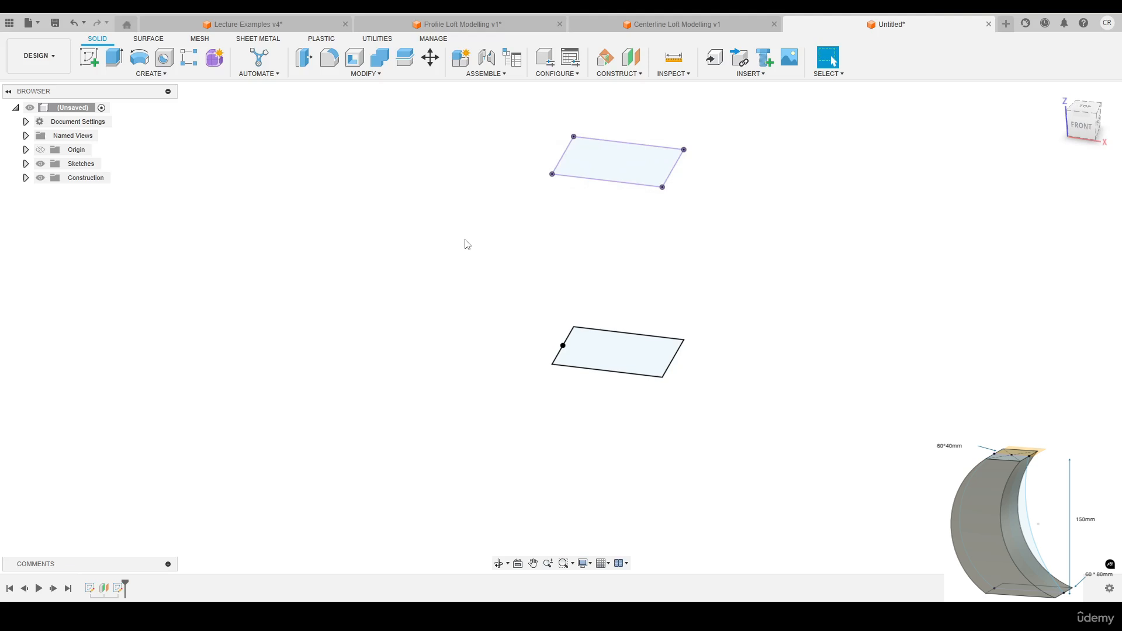
key("l")
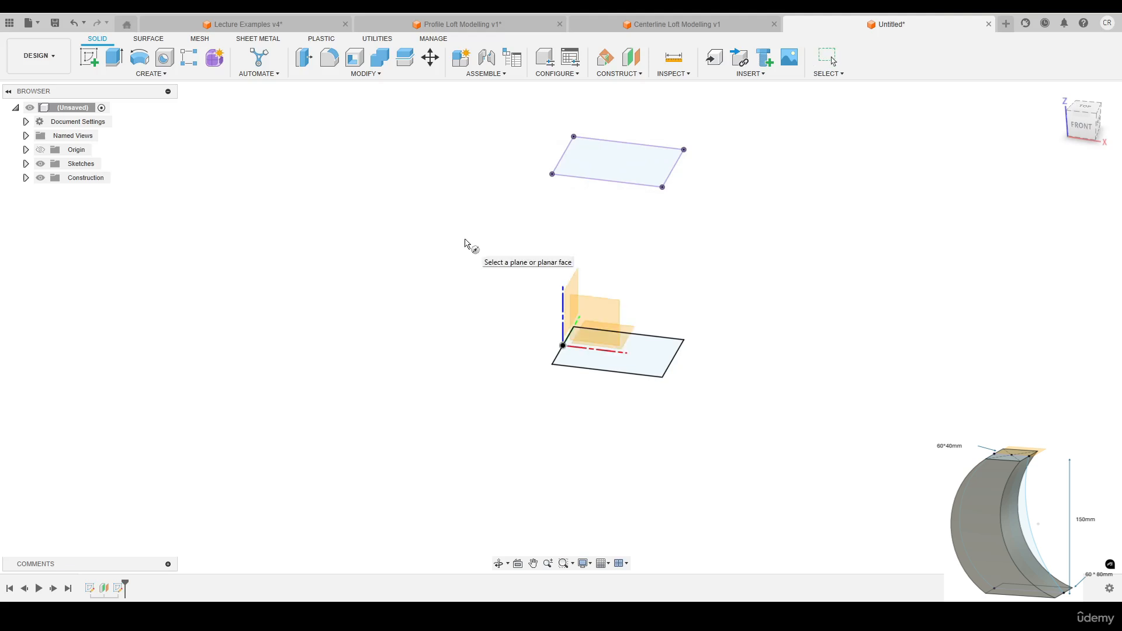
middle_click_drag(496, 250, 461, 259, "shift")
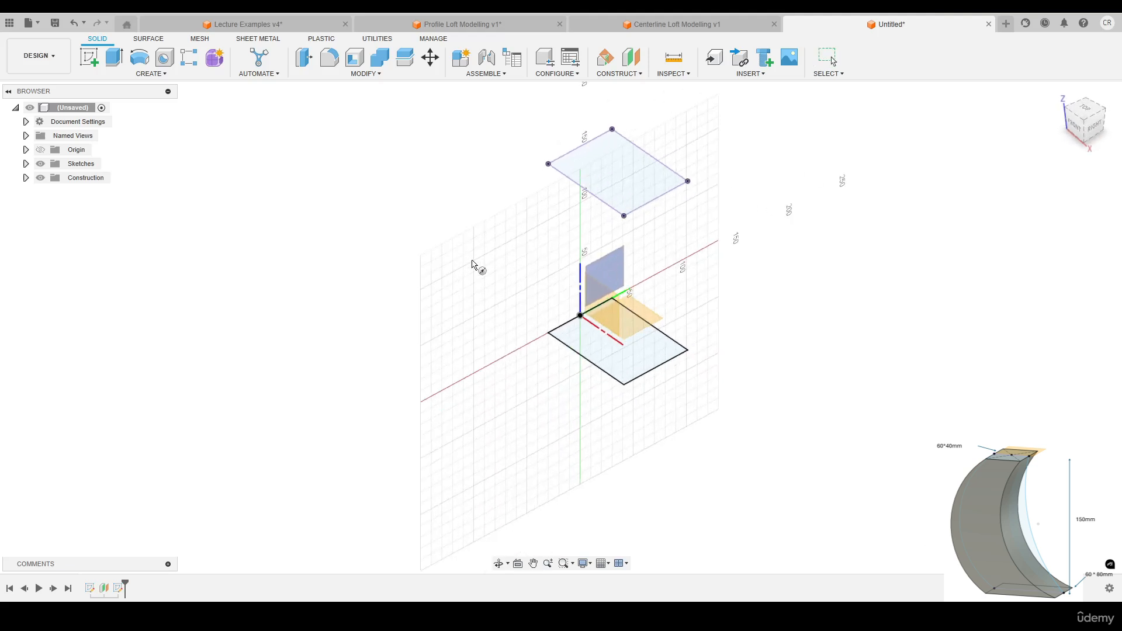
middle_click_drag(605, 261, 728, 263, "shift")
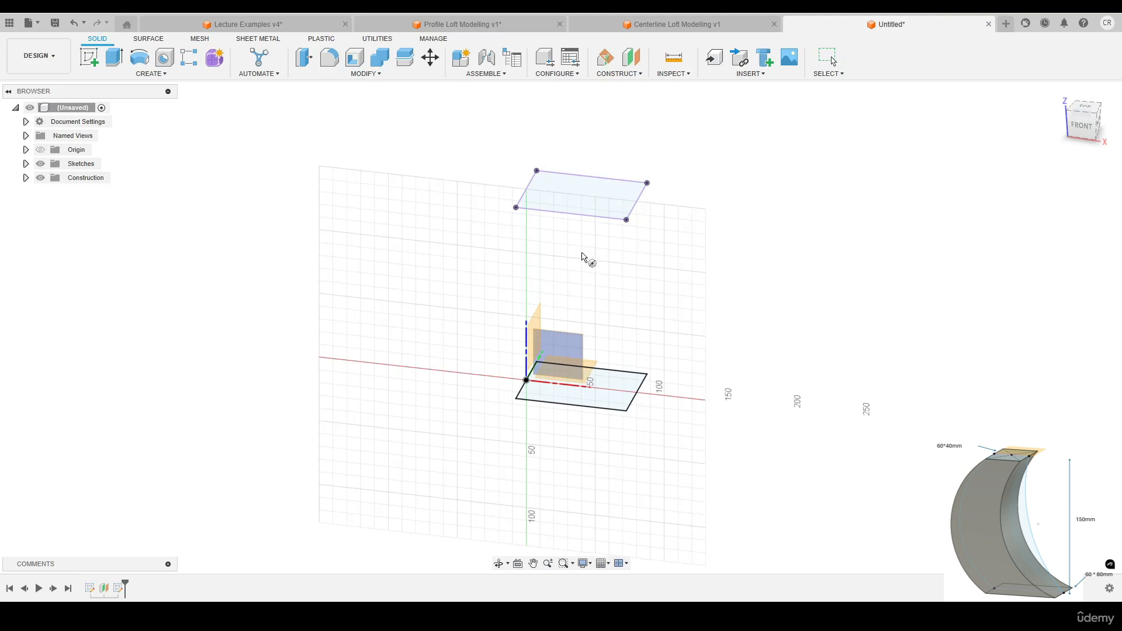
left_click_drag(580, 264, 569, 263, "shift")
left_click(579, 346)
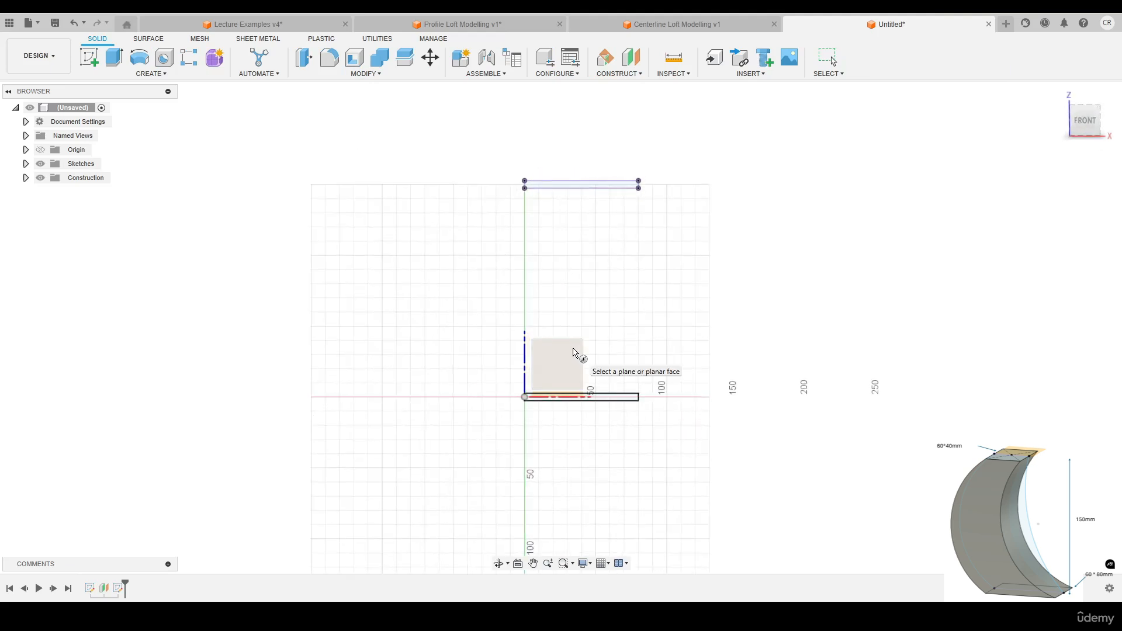
left_click(574, 353)
key("c")
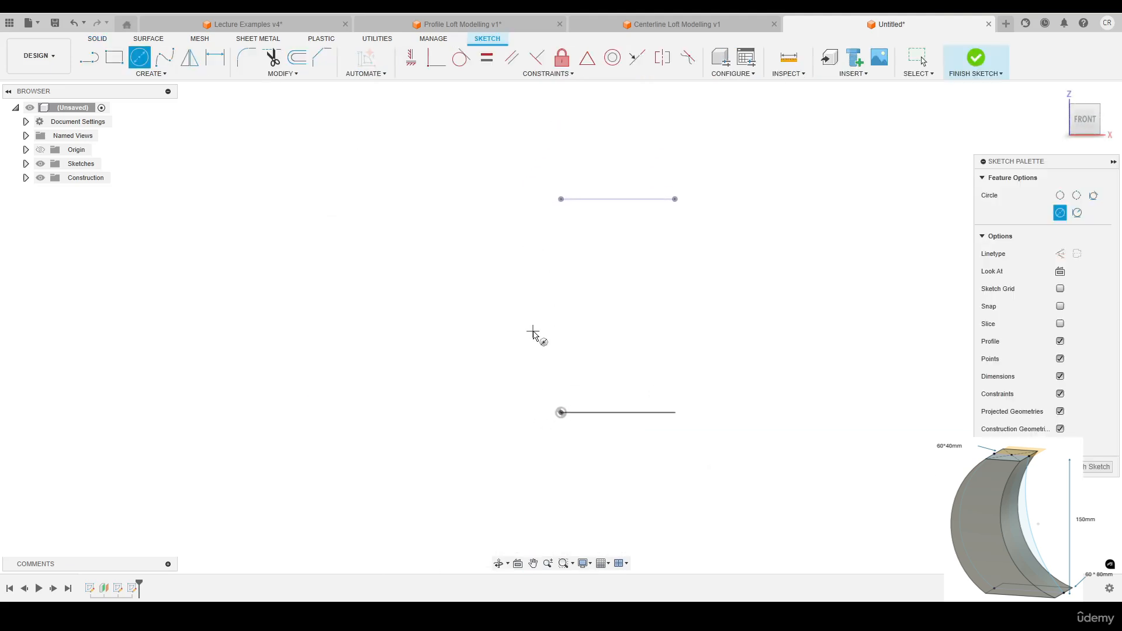
left_click(150, 74)
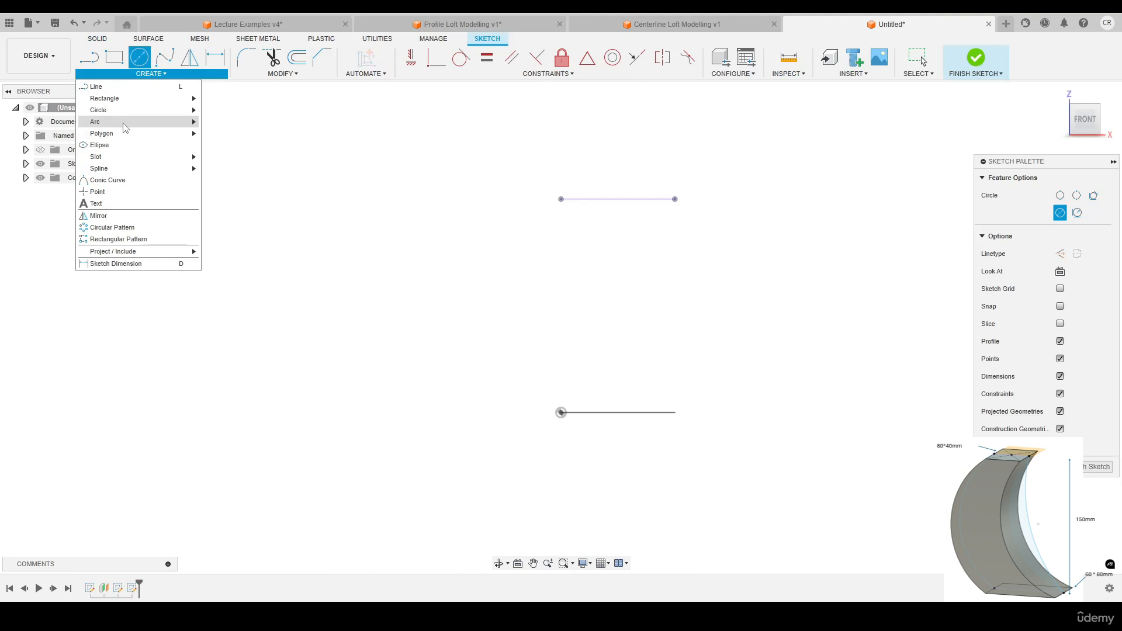
mouse_move(129, 122)
left_click(225, 121)
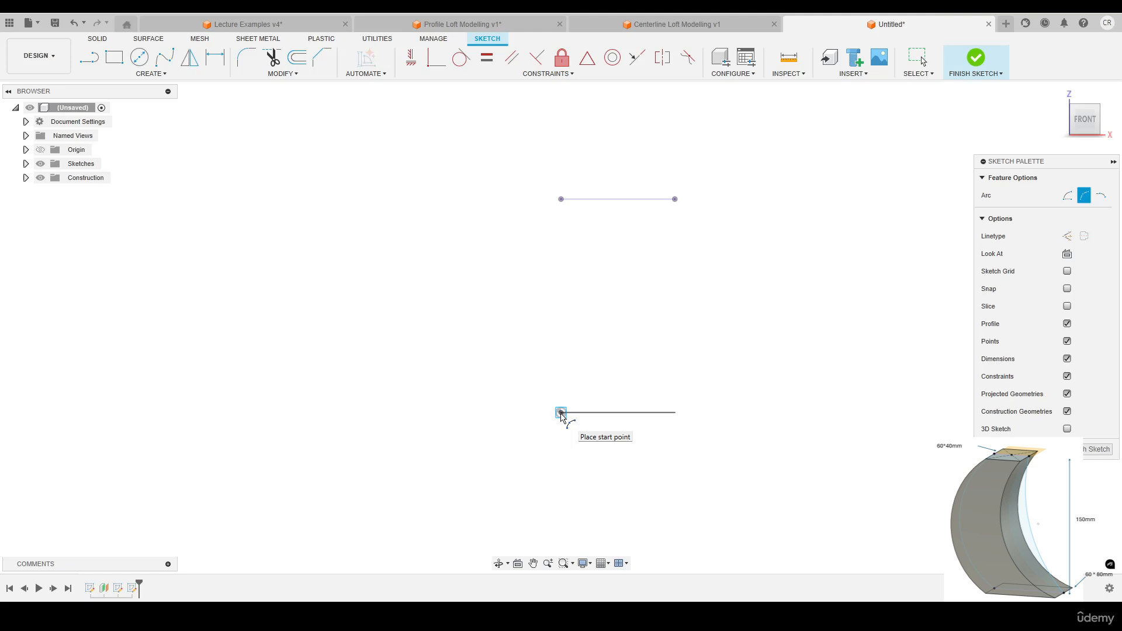
left_click(561, 413)
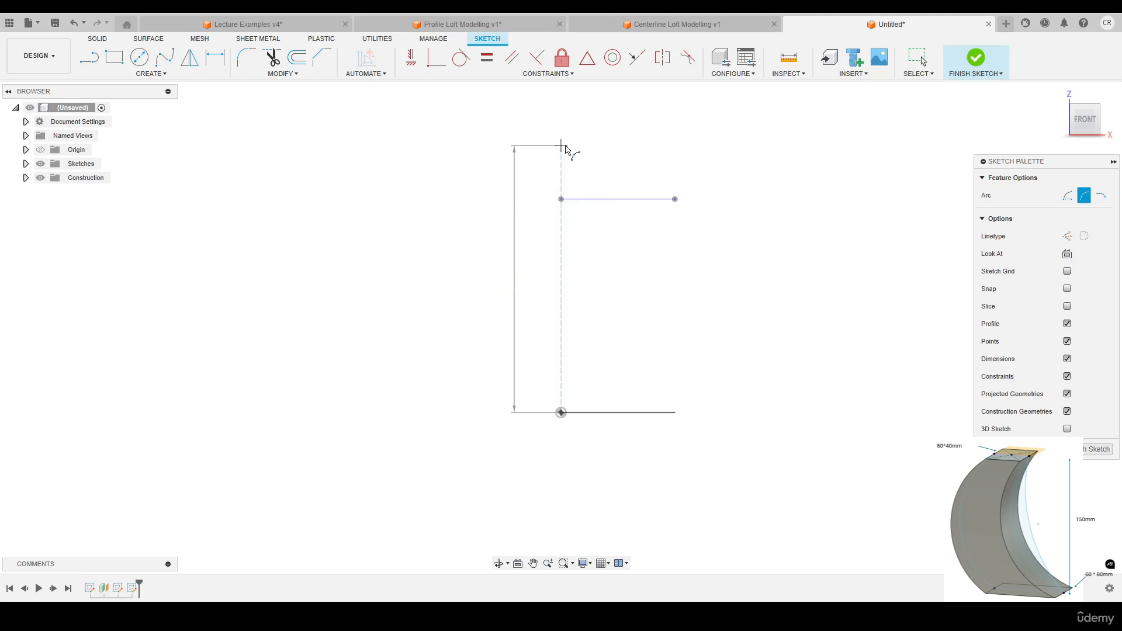
key("Escape")
Project the midpoint of the upper rectangle's left edge into the XZ sketch
key("p")
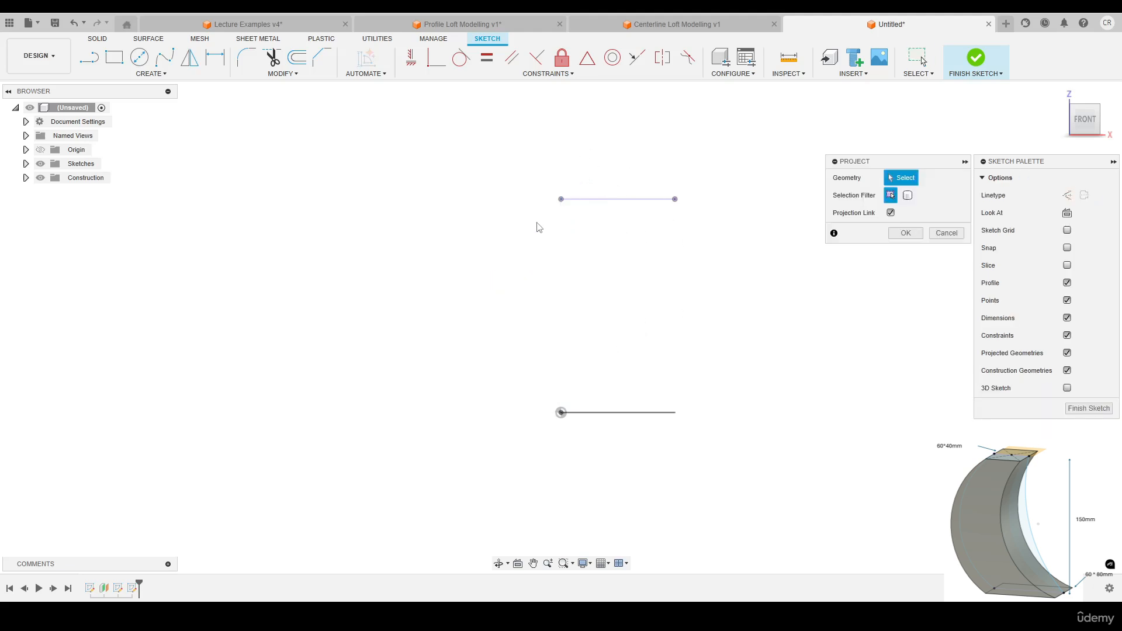
left_click(561, 199)
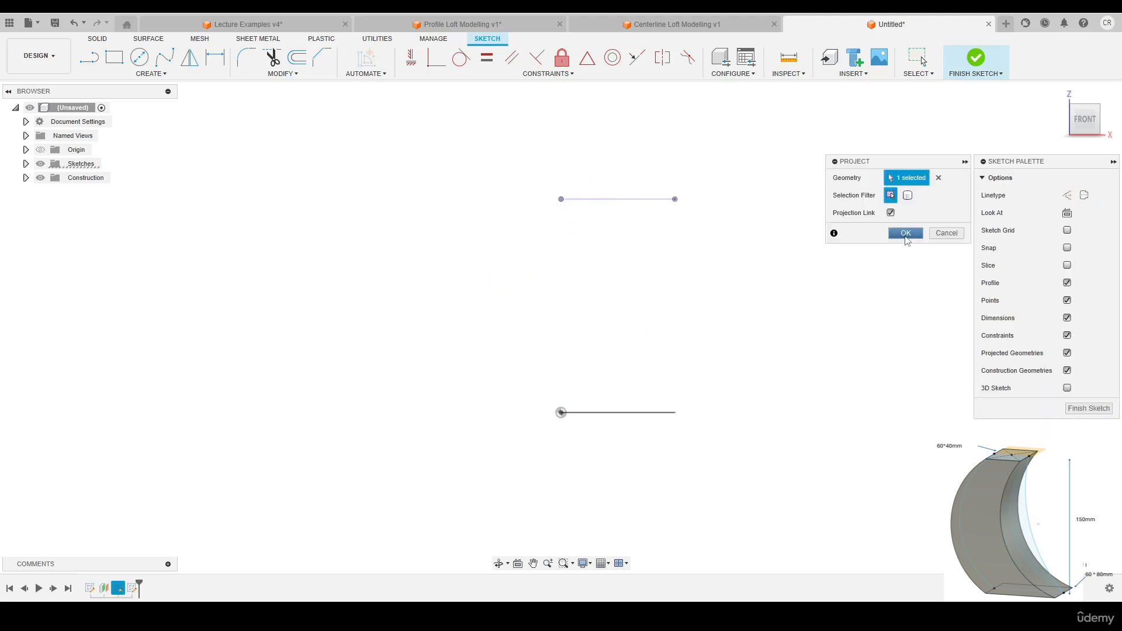
left_click(905, 234)
Draw a 3-point arc from the origin to the projected upper midpoint, bulging outward to the left with a radius of about 93 mm
middle_click_drag(786, 255, 778, 277, "shift")
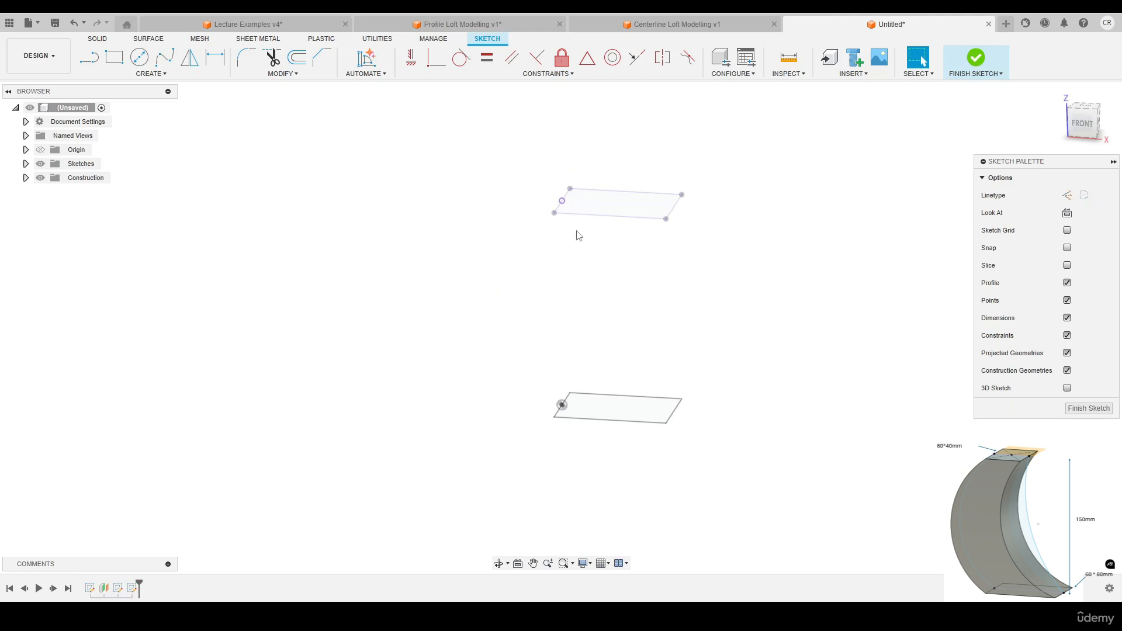
left_click(151, 74)
mouse_move(137, 123)
left_click(214, 123)
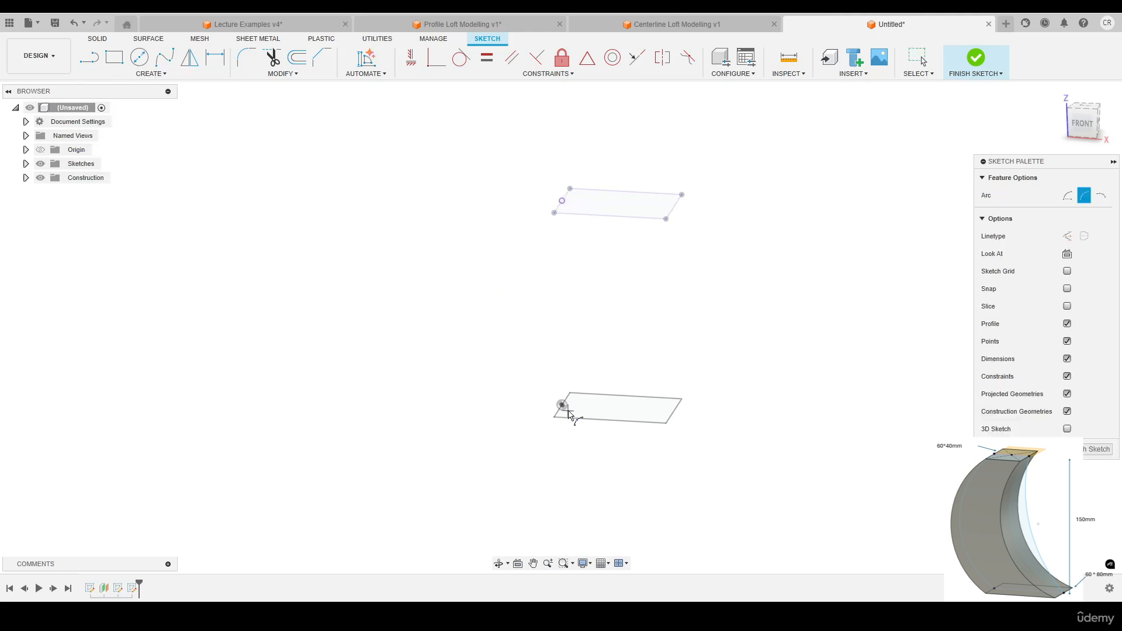
left_click(561, 405)
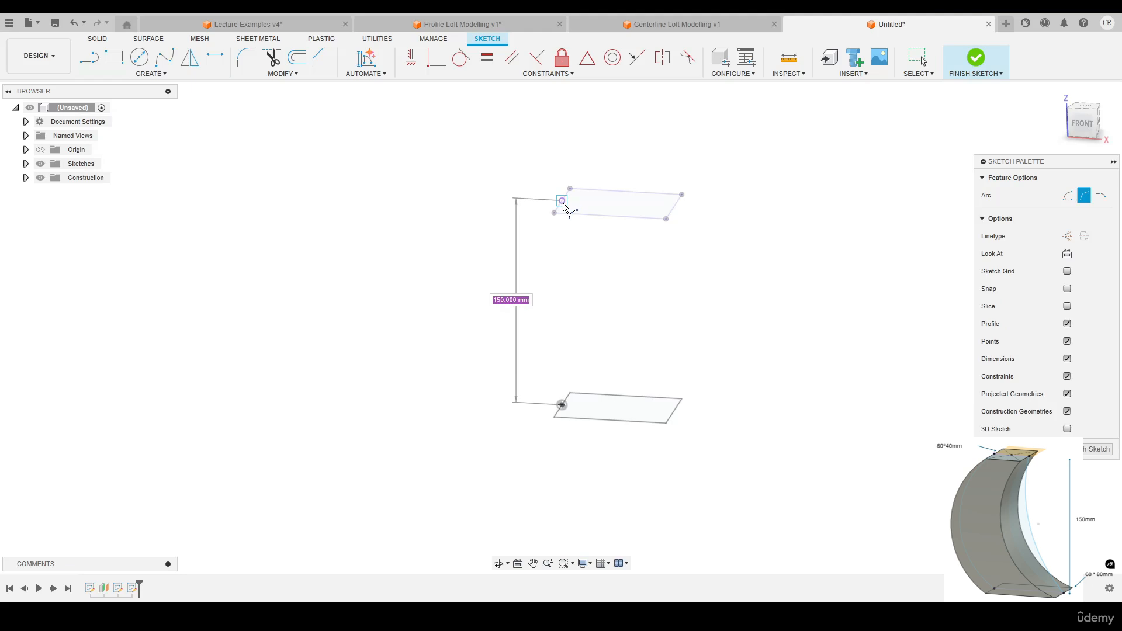
left_click(562, 201)
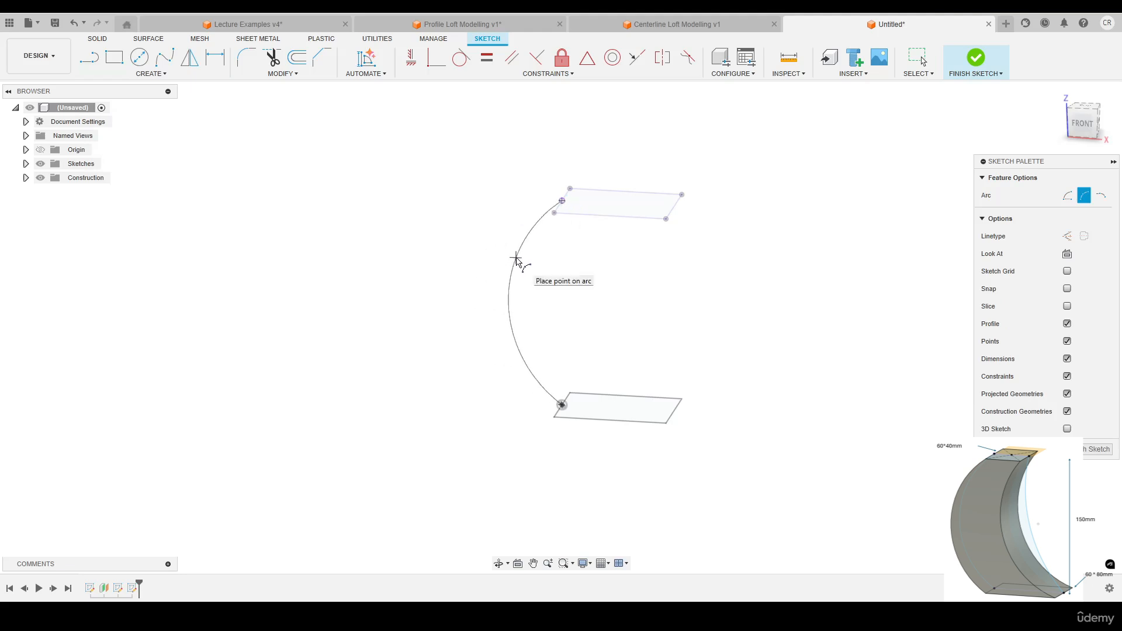
left_click(517, 257)
key("Escape")
Set the arc's radius to 90 mm and finish the sketch
key("r")
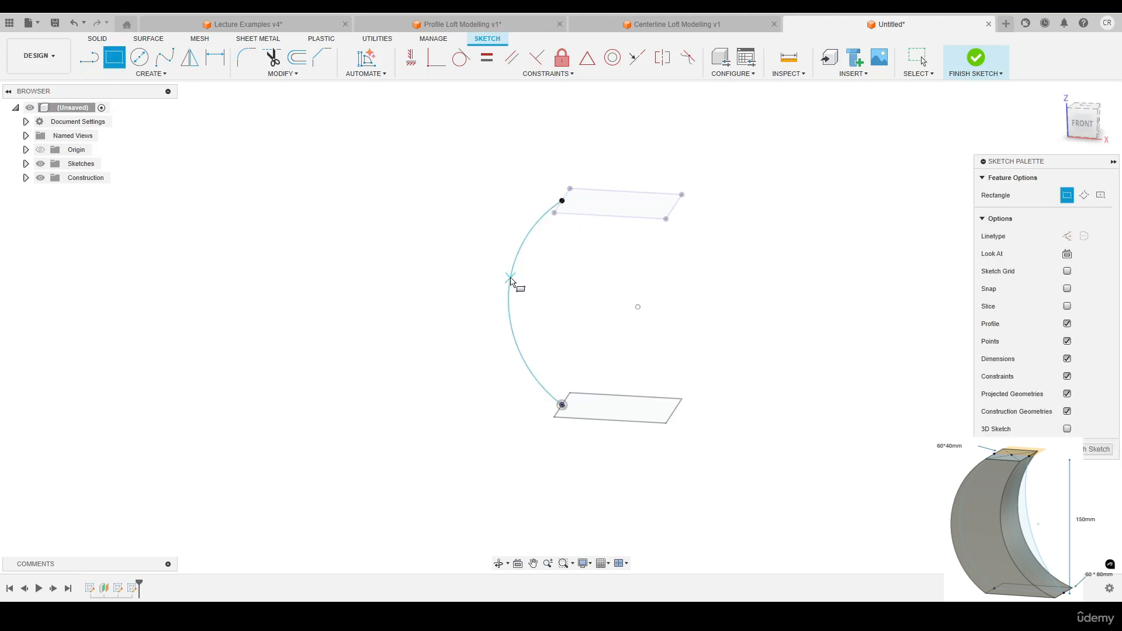
key("d")
left_click(516, 269)
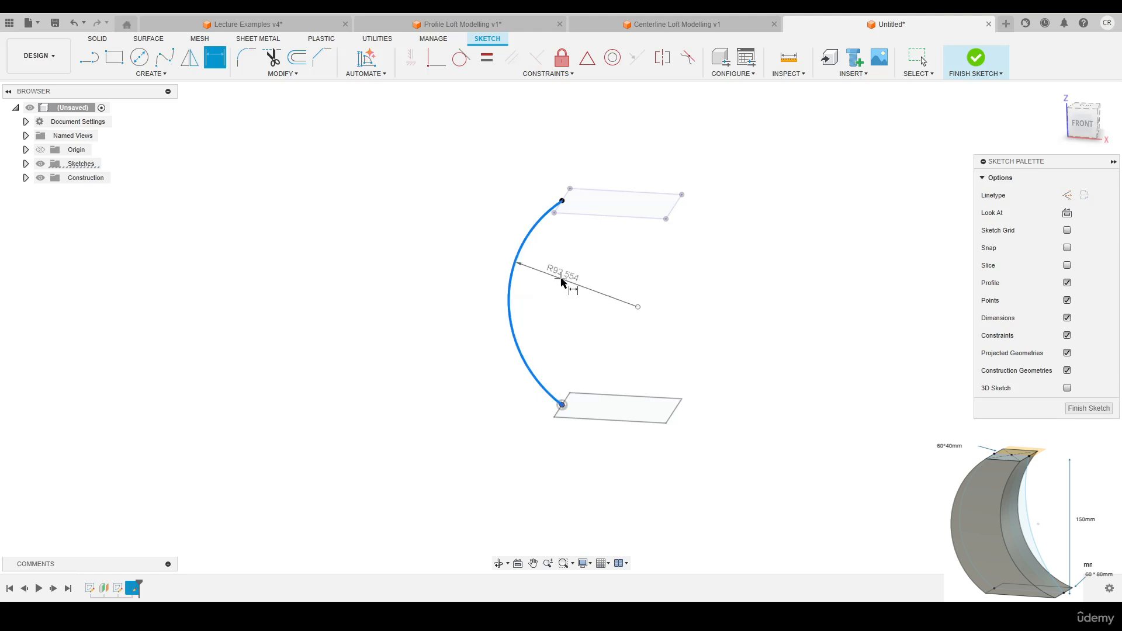
left_click(572, 280)
type("90")
key("Return")
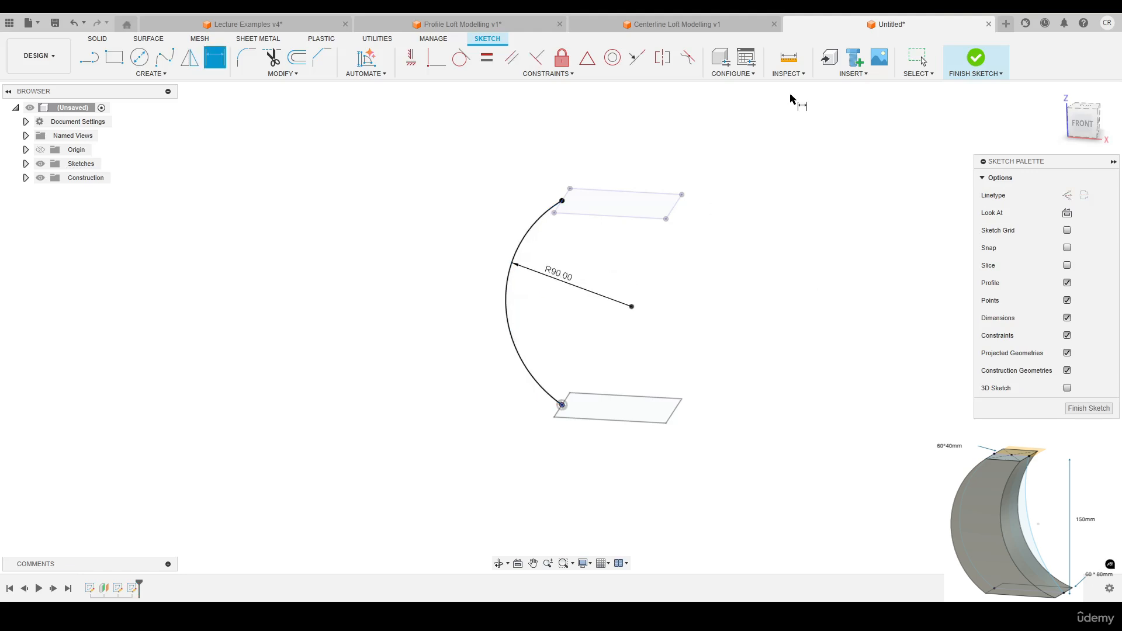
left_click(979, 66)
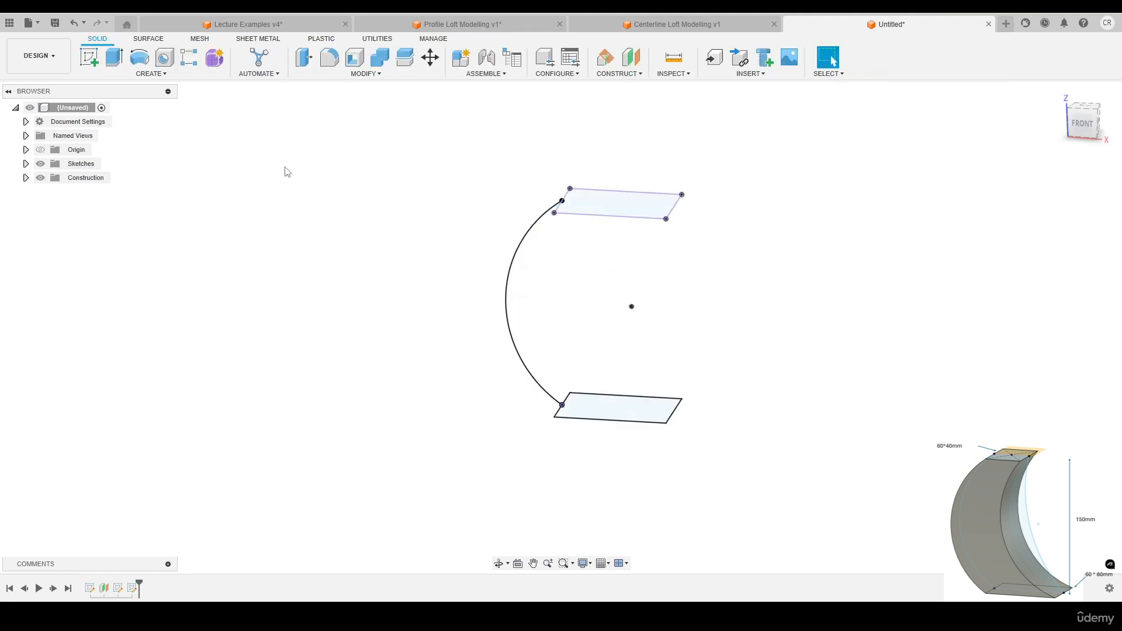
Begin a loft with the lower rectangle as the first profile and the upper rectangle as the second
left_click(151, 74)
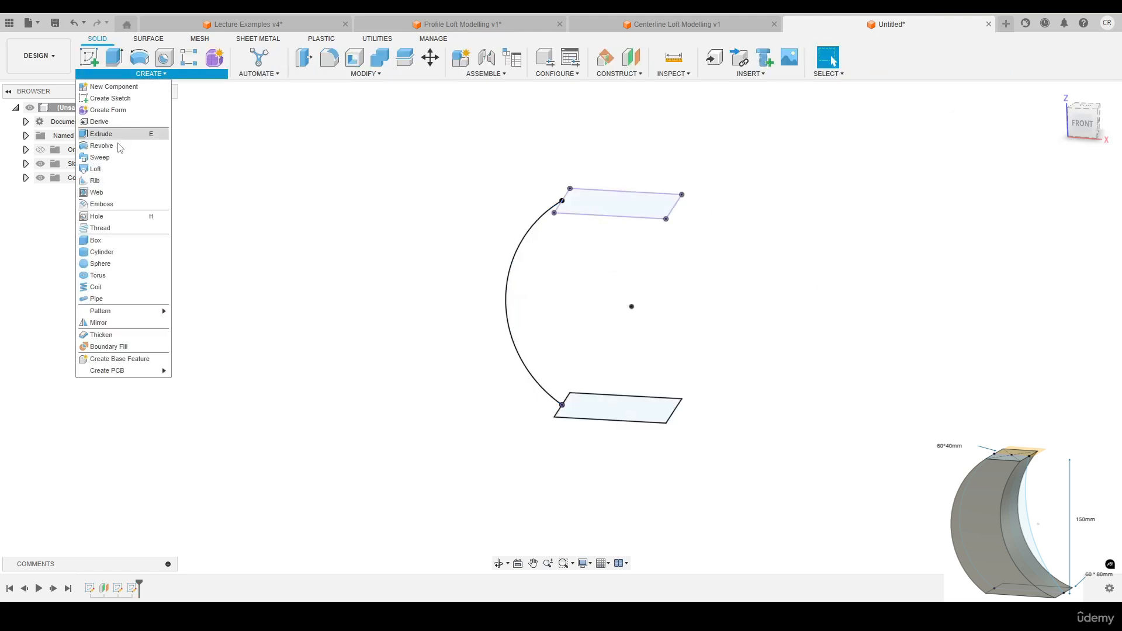
left_click(95, 170)
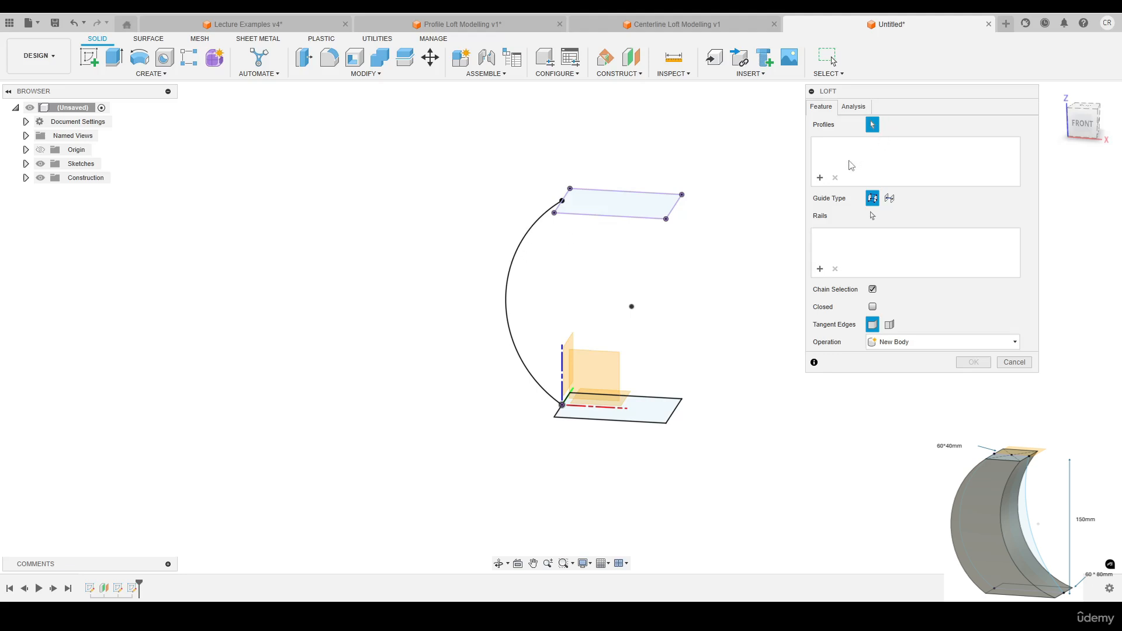
left_click(654, 403)
left_click(644, 209)
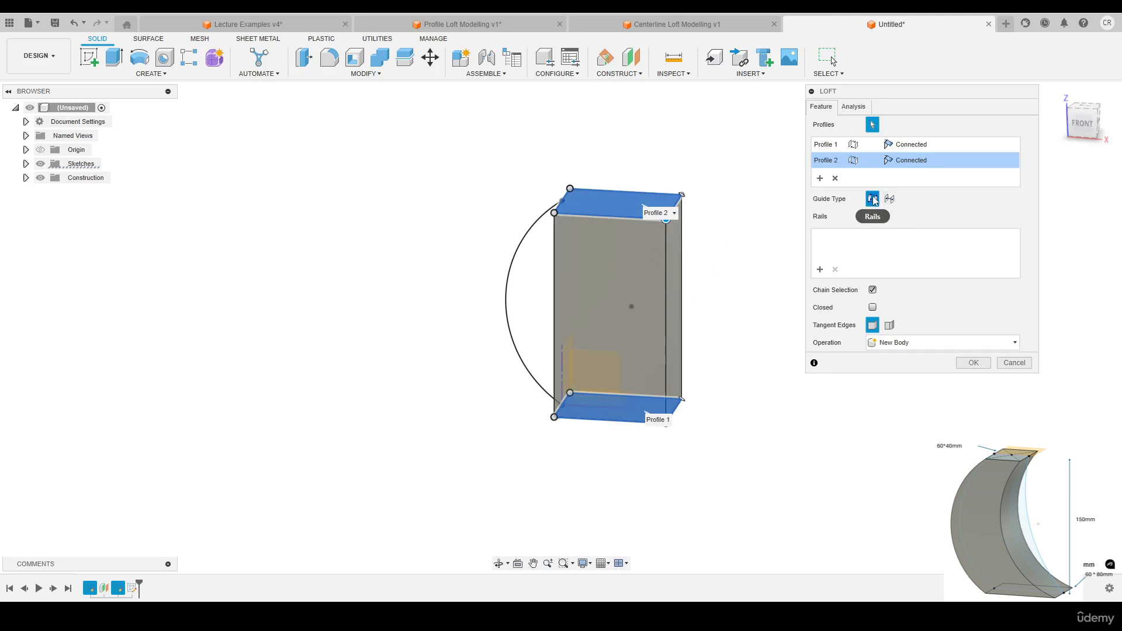
Guide the loft with the 90 mm radius arc as its rail and create it as a new body
left_click(872, 217)
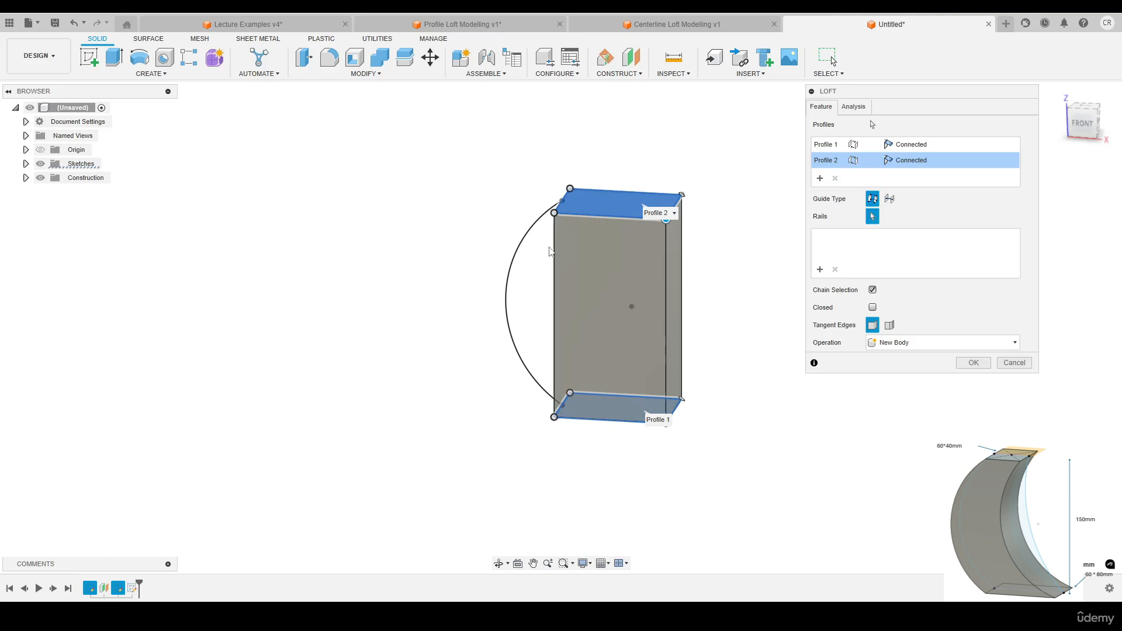
left_click(524, 242)
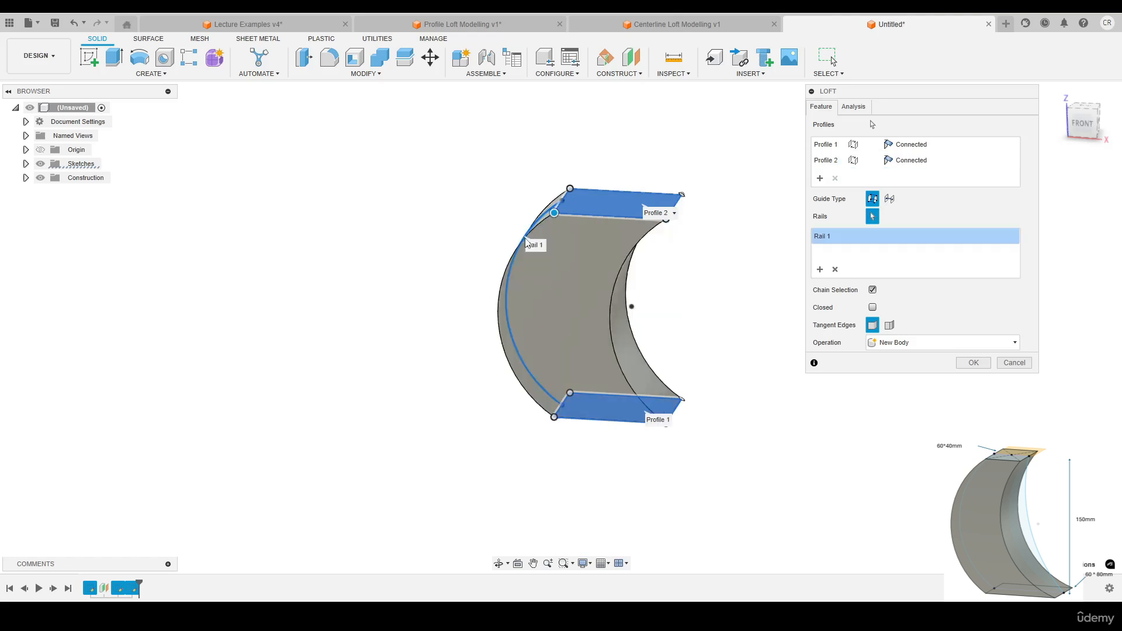
mouse_move(693, 308)
middle_mouse_down("shift")
mouse_move(666, 281)
mouse_move(717, 299)
mouse_move(708, 308)
middle_mouse_up("shift")
scroll(516, 293, "up", 2)
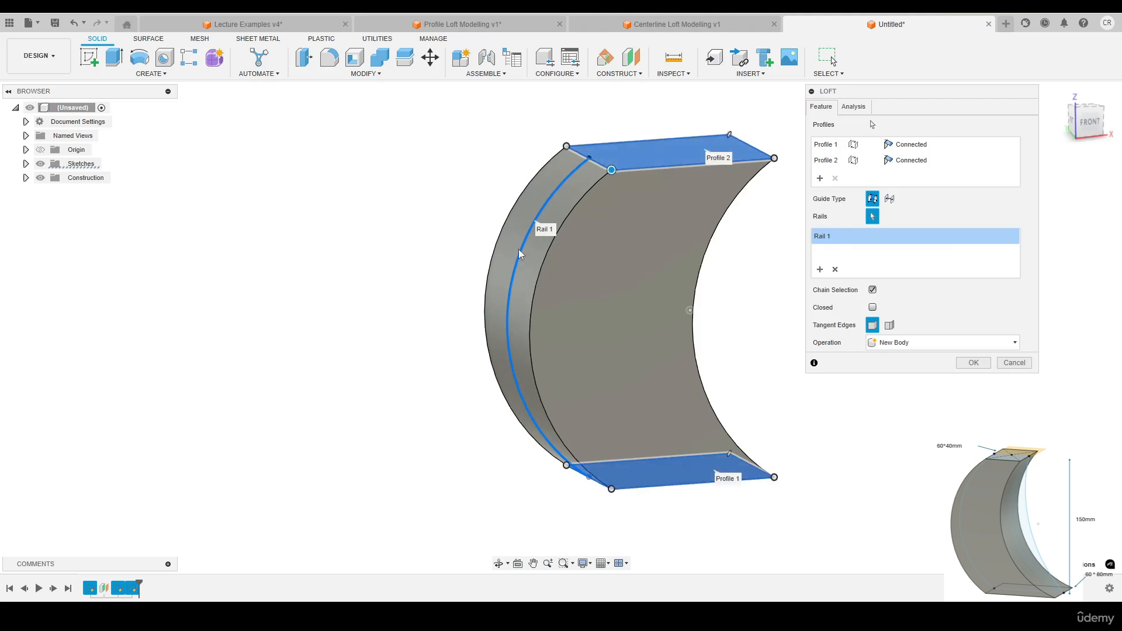
middle_click_drag(500, 303, 623, 293, "shift")
left_click(973, 363)
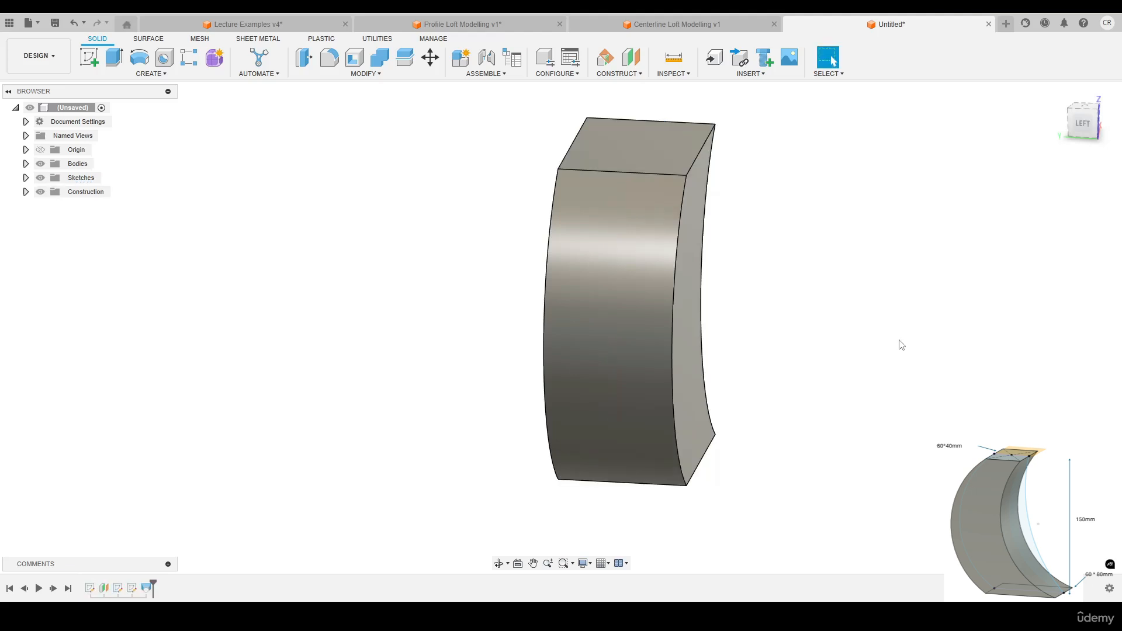
middle_click_drag(899, 343, 783, 334, "shift")
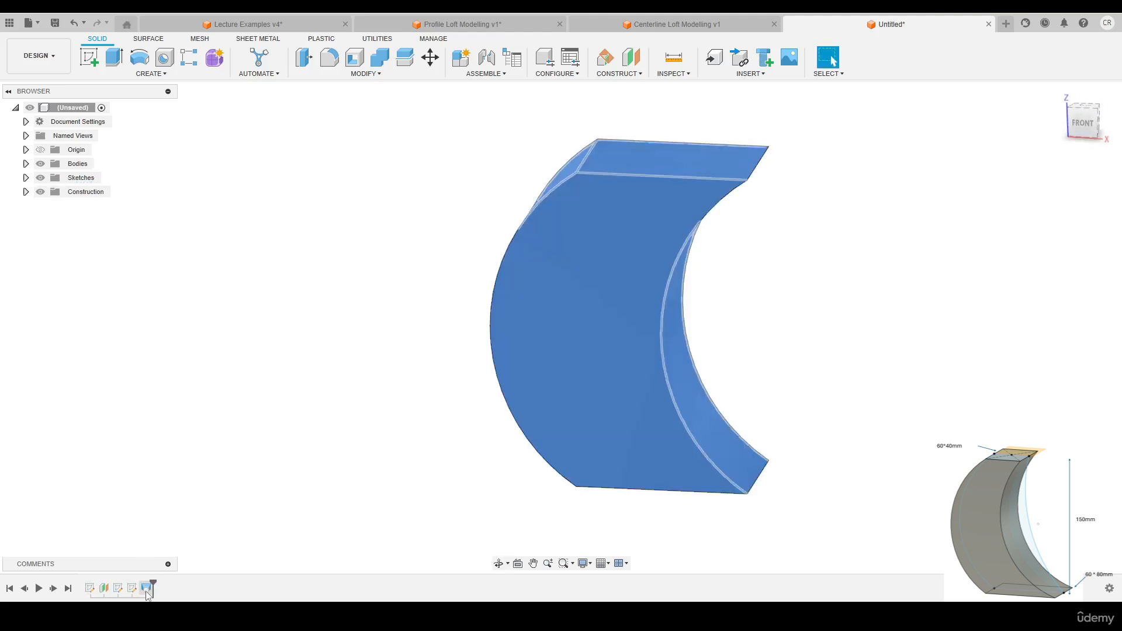
Edit the loft so its four mapping points on the upper rectangle slide from the corners to partway along the adjacent edges, twisting the body
right_click(154, 587)
left_click(175, 475)
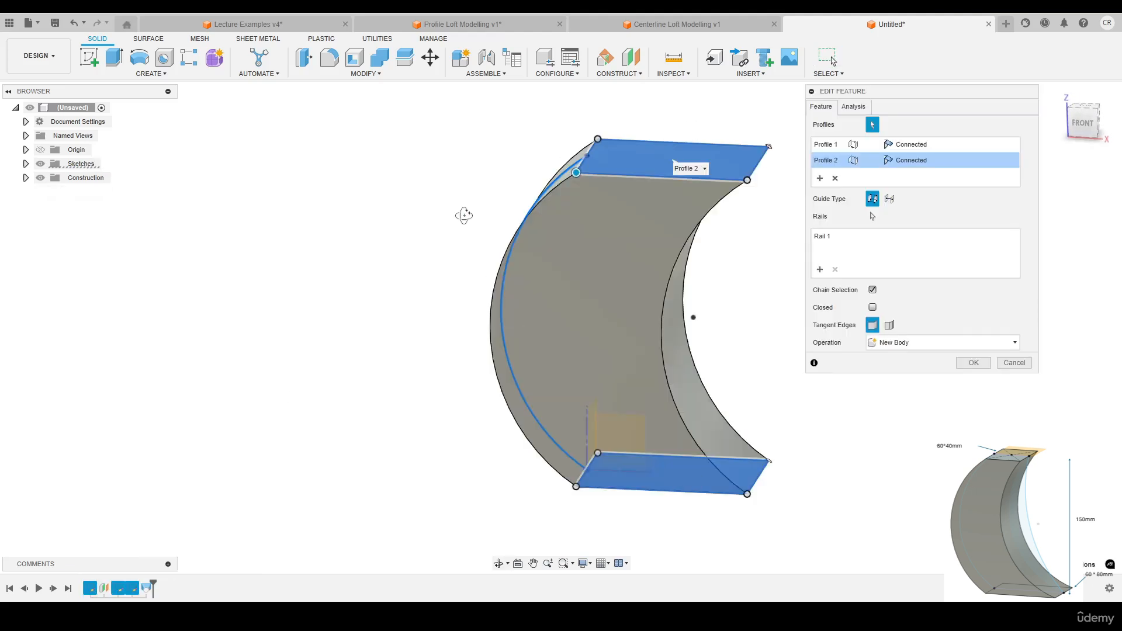
middle_click_drag(463, 216, 508, 252, "shift")
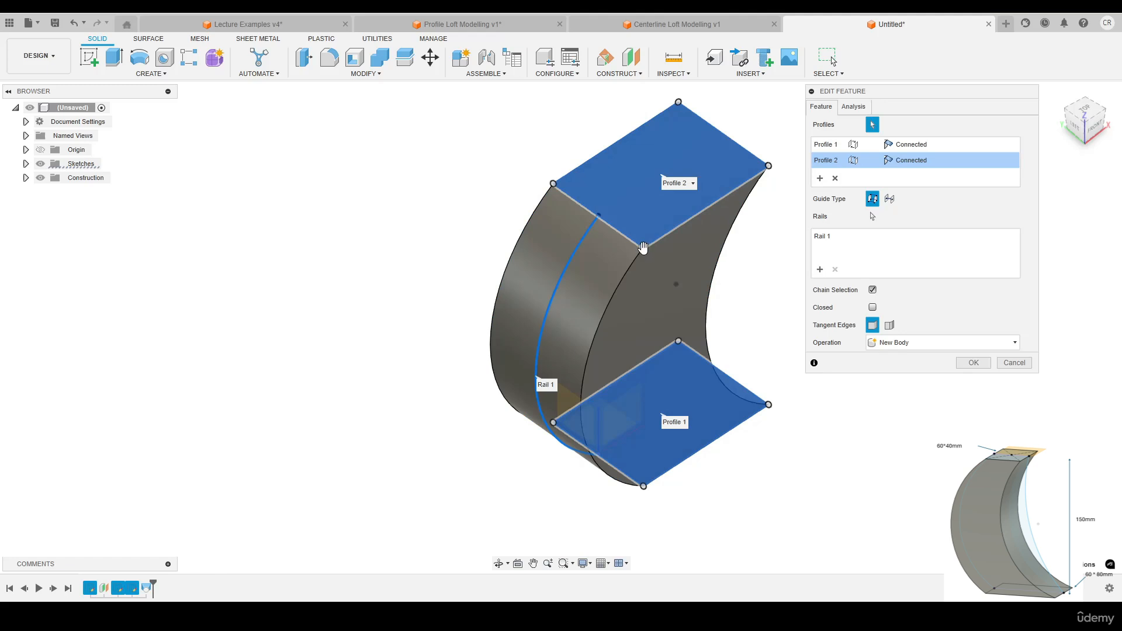
left_click_drag(643, 248, 620, 231)
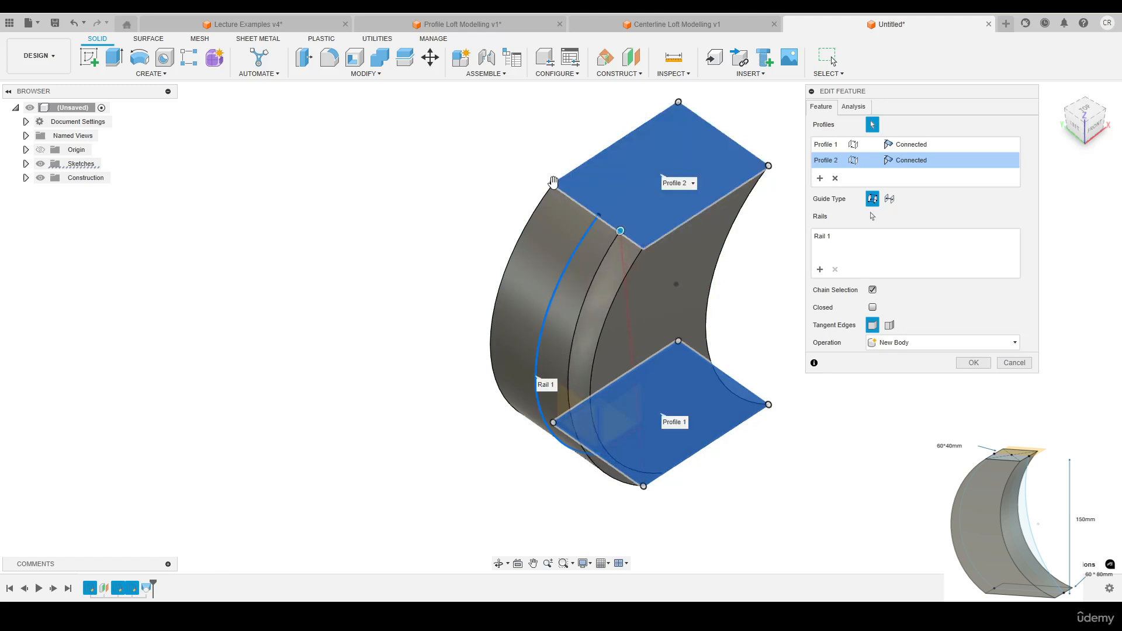
left_click_drag(553, 183, 604, 151)
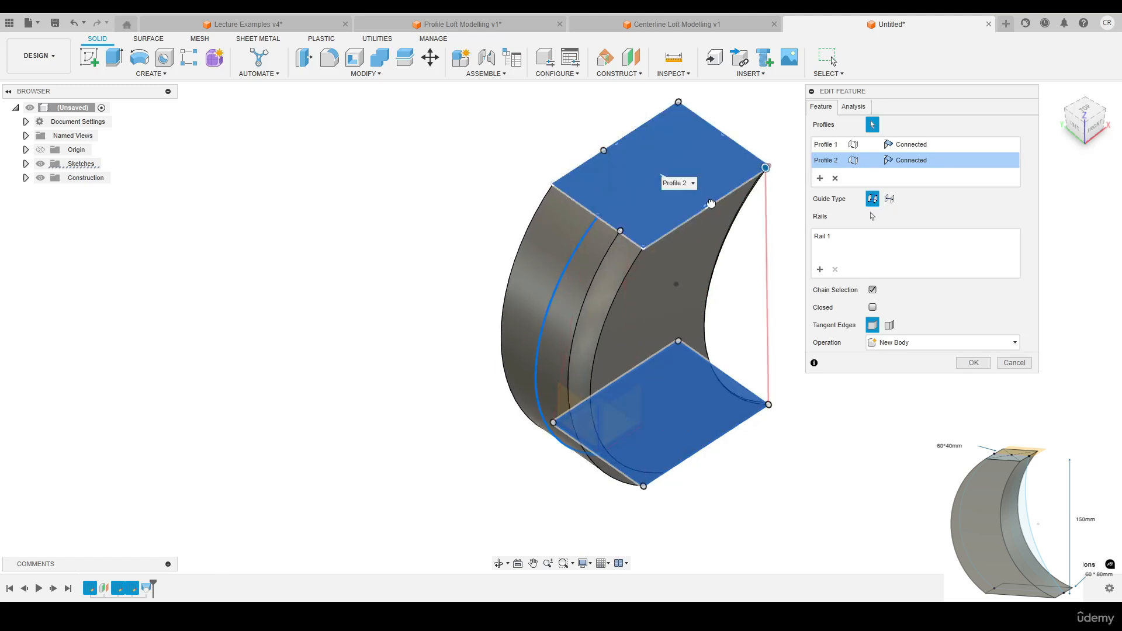
left_click_drag(711, 204, 706, 206)
left_click_drag(678, 102, 723, 134)
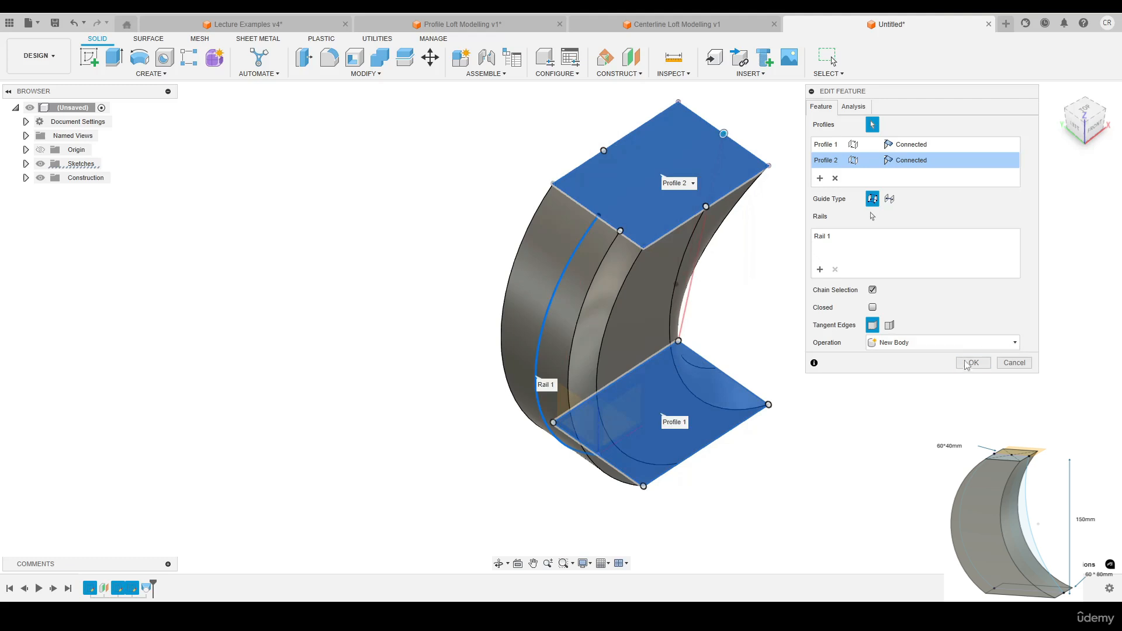
left_click(966, 363)
middle_click_drag(935, 369, 882, 348, "shift")
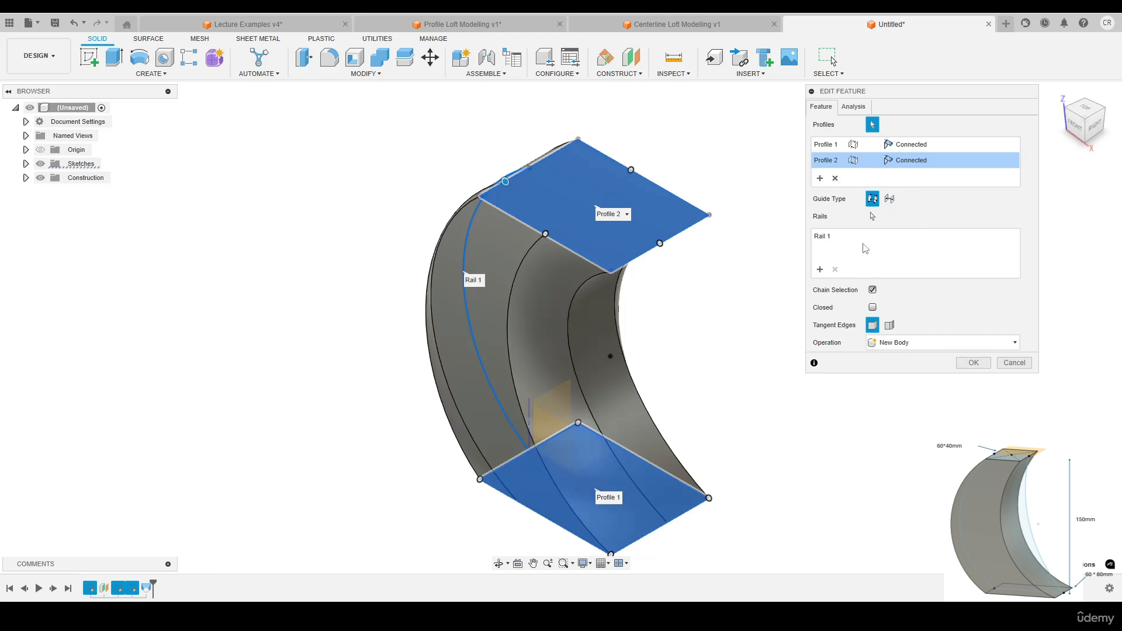